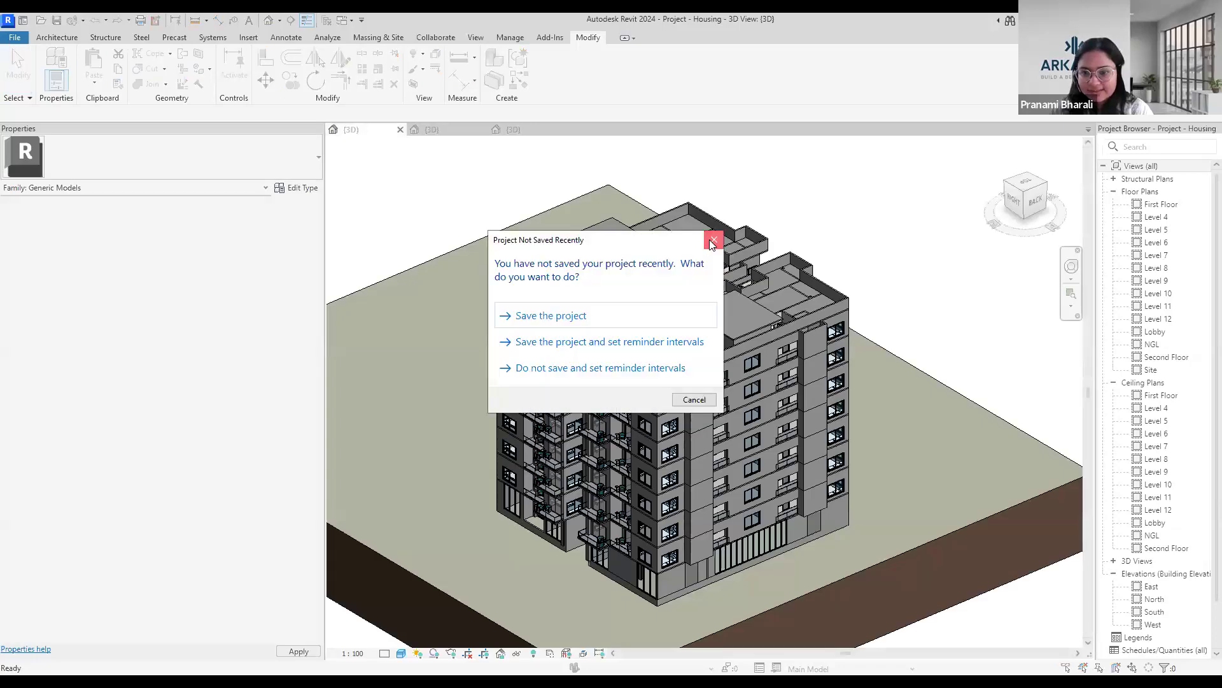
Dismiss the save reminder and examine the housing block's facades and roof in the 3D view.
click(713, 242)
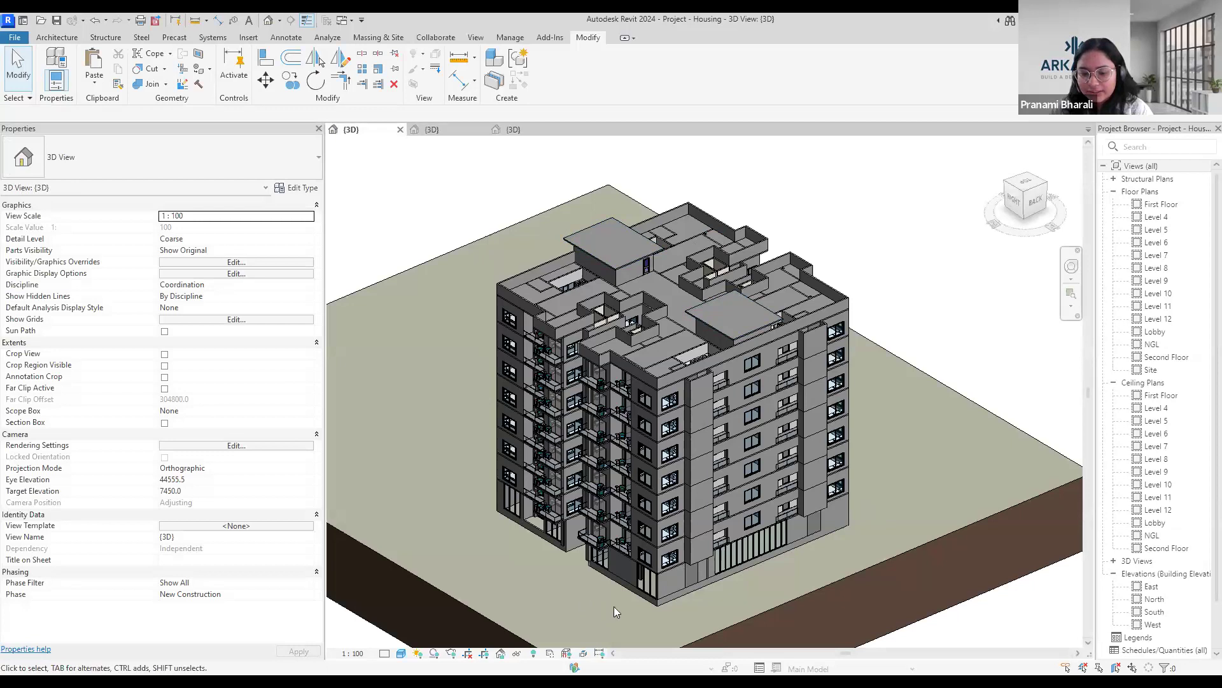
shift+middle_drag(626, 627, 585, 512)
scroll(639, 564, up, 1)
shift+middle_drag(565, 561, 562, 529)
shift+middle_drag(616, 560, 601, 606)
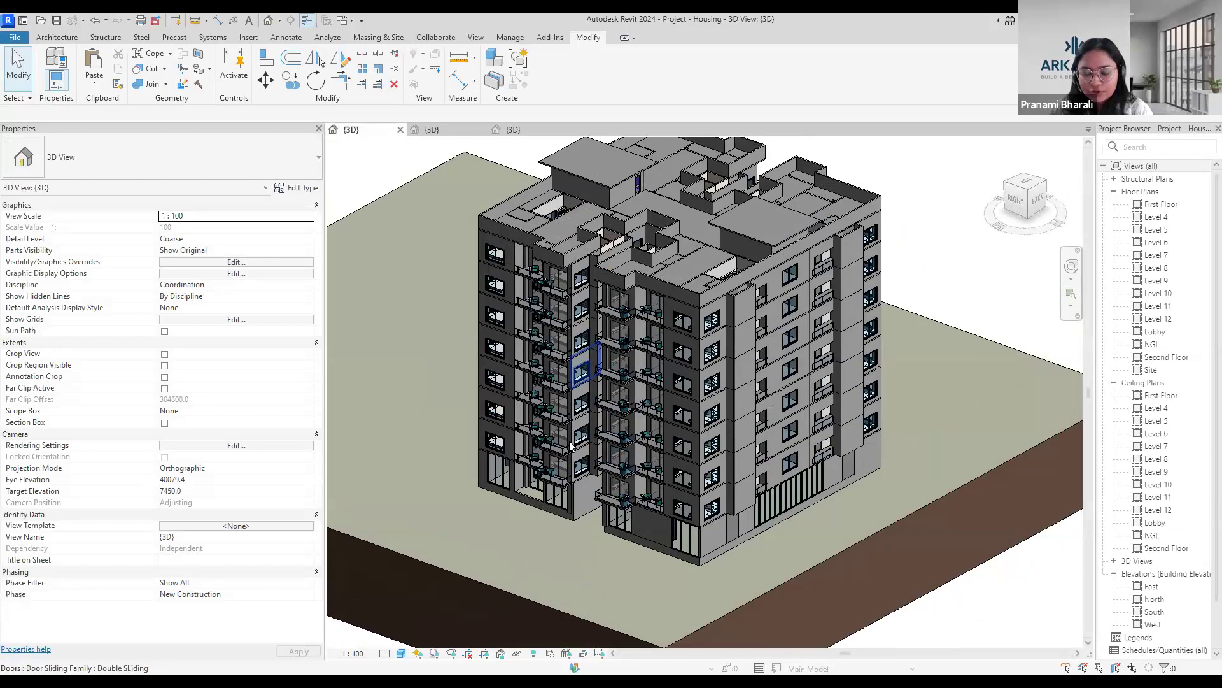
scroll(587, 476, up, 3)
scroll(780, 343, down, 5)
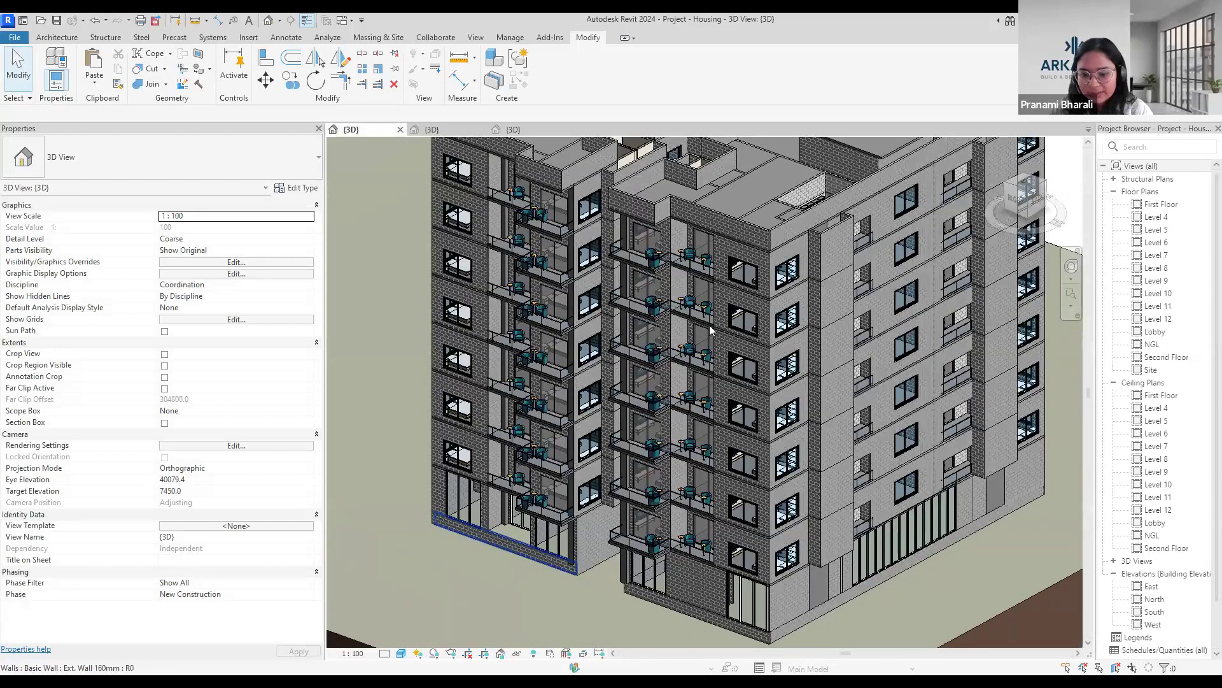
scroll(601, 555, up, 4)
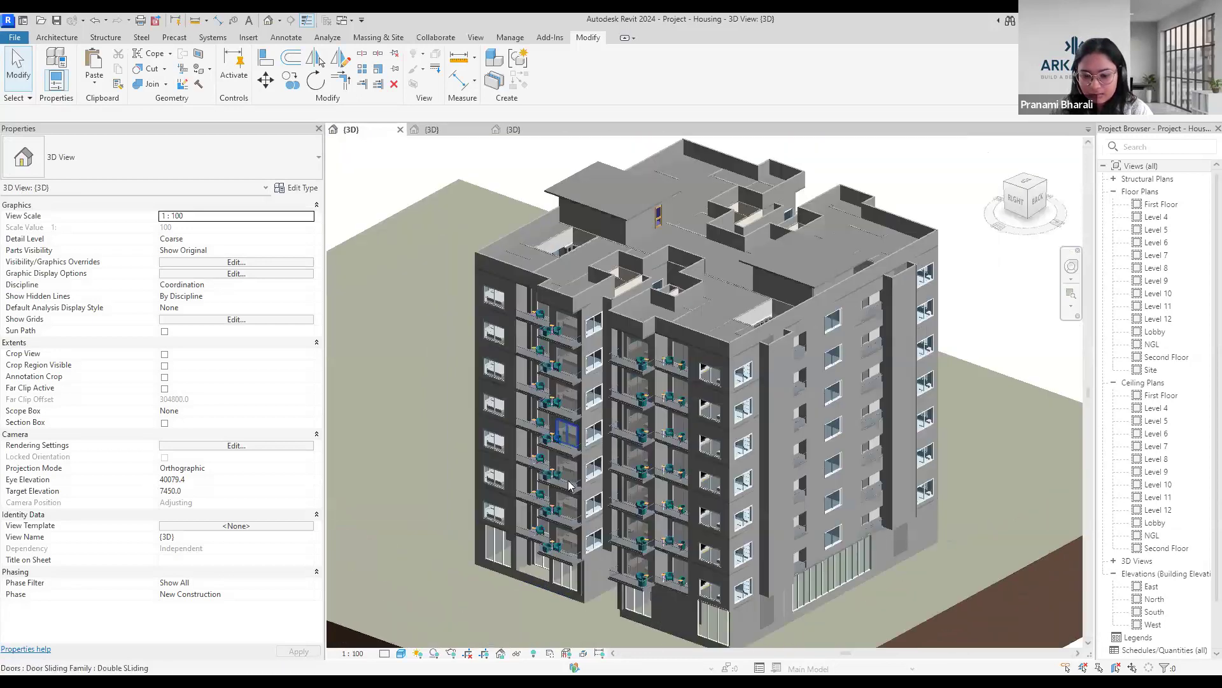
scroll(781, 549, down, 5)
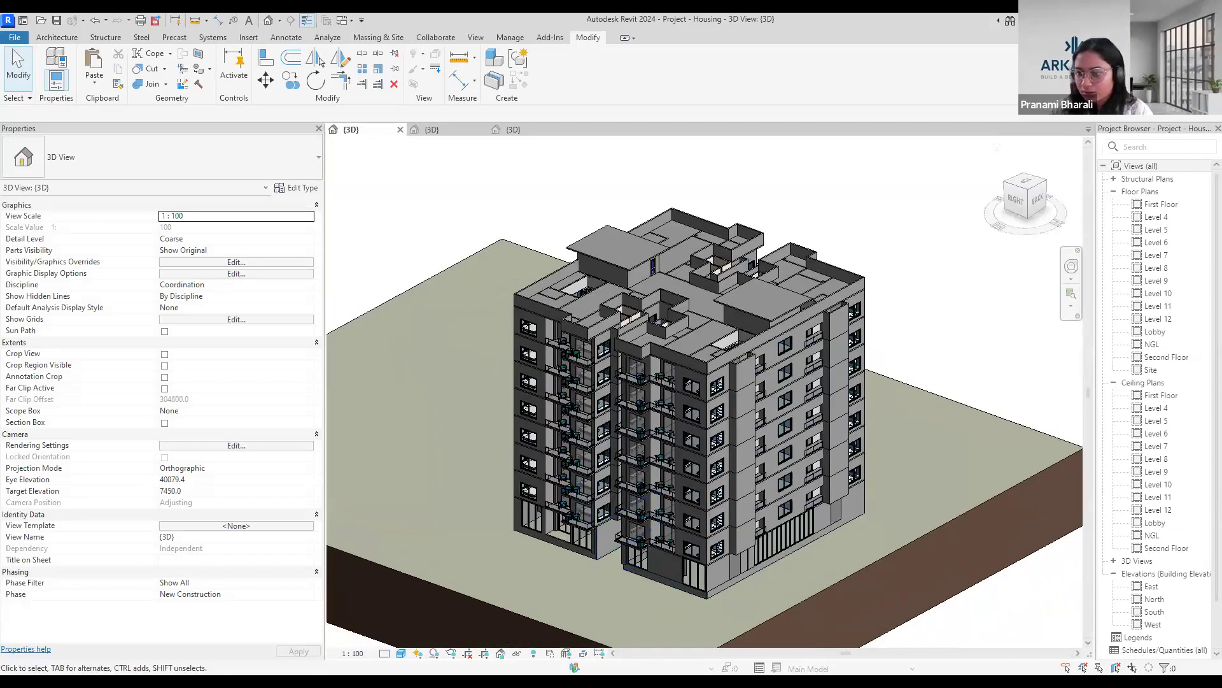
Open the First Floor plan and examine the overall arrangement of the apartments.
double_click(1162, 204)
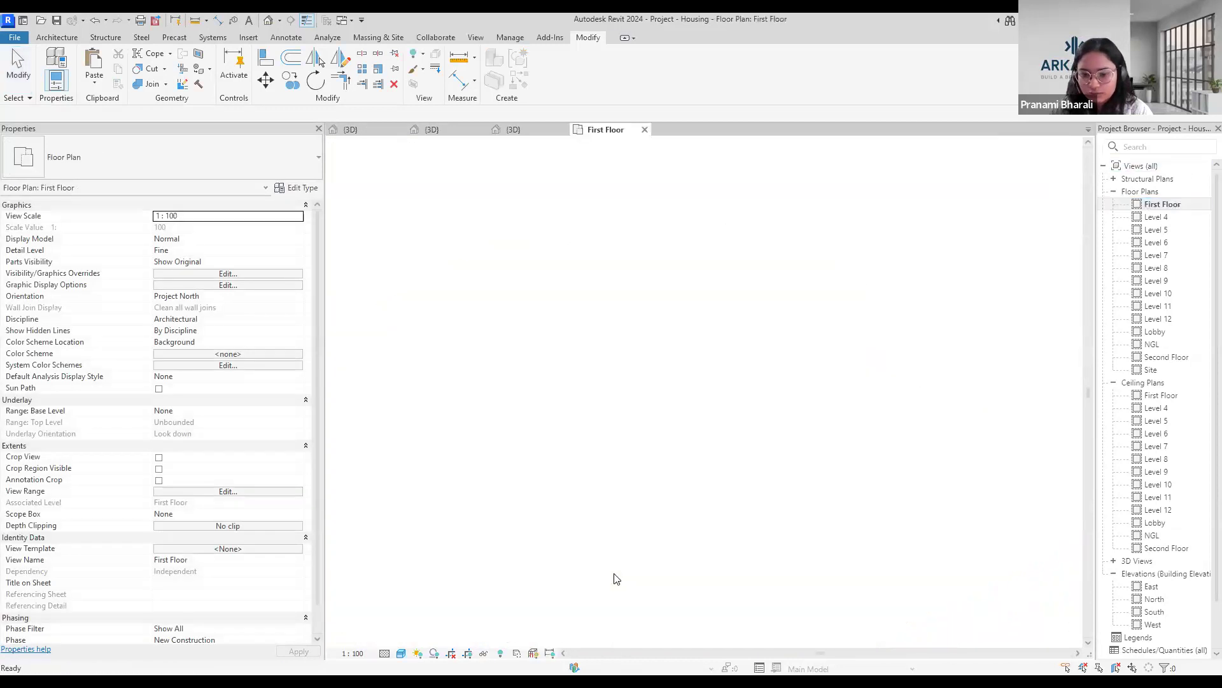
scroll(782, 355, up, 5)
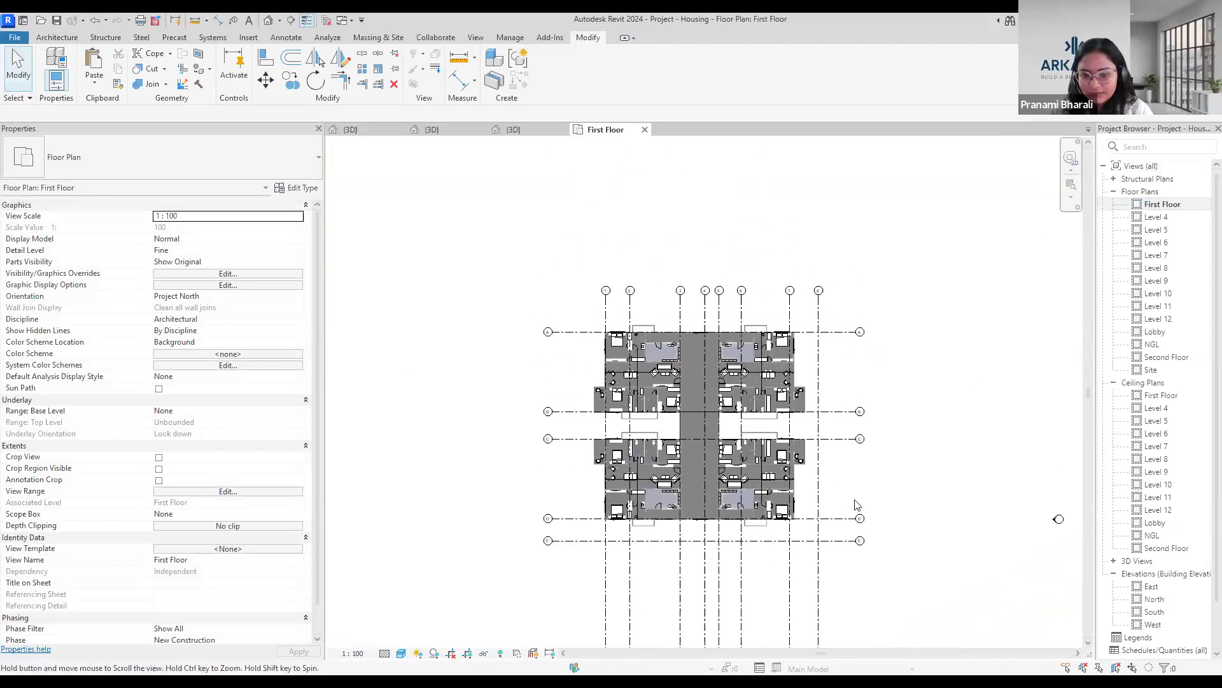
scroll(866, 499, up, 5)
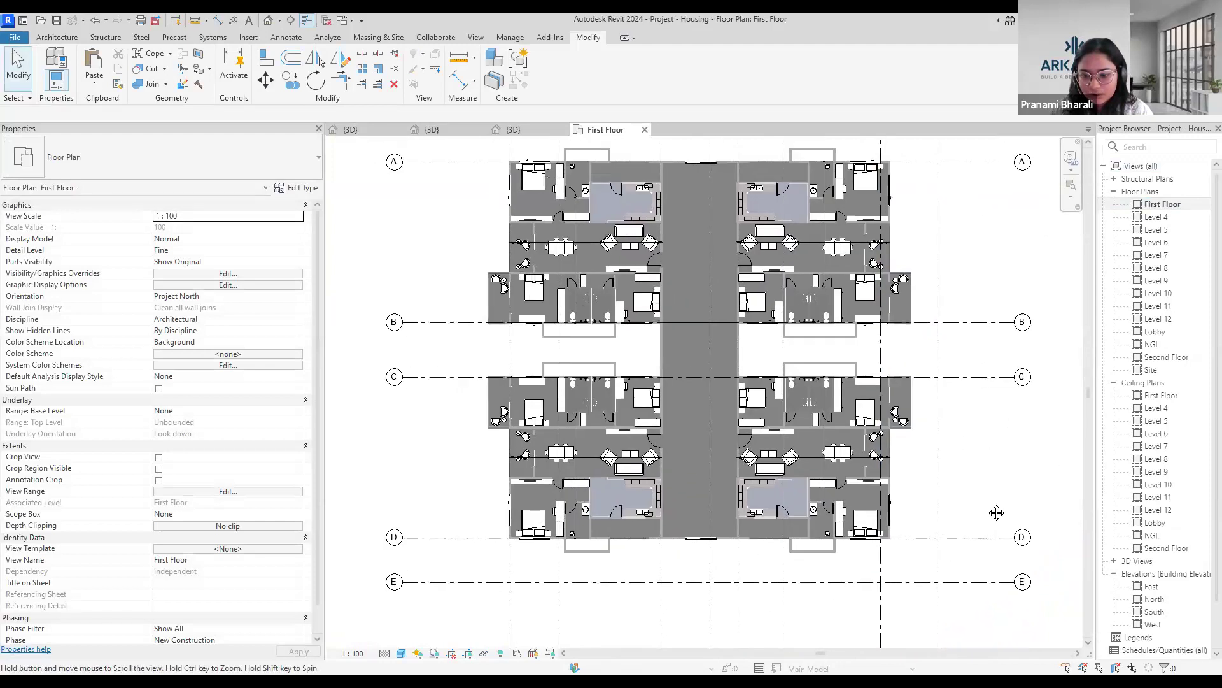
scroll(833, 335, down, 2)
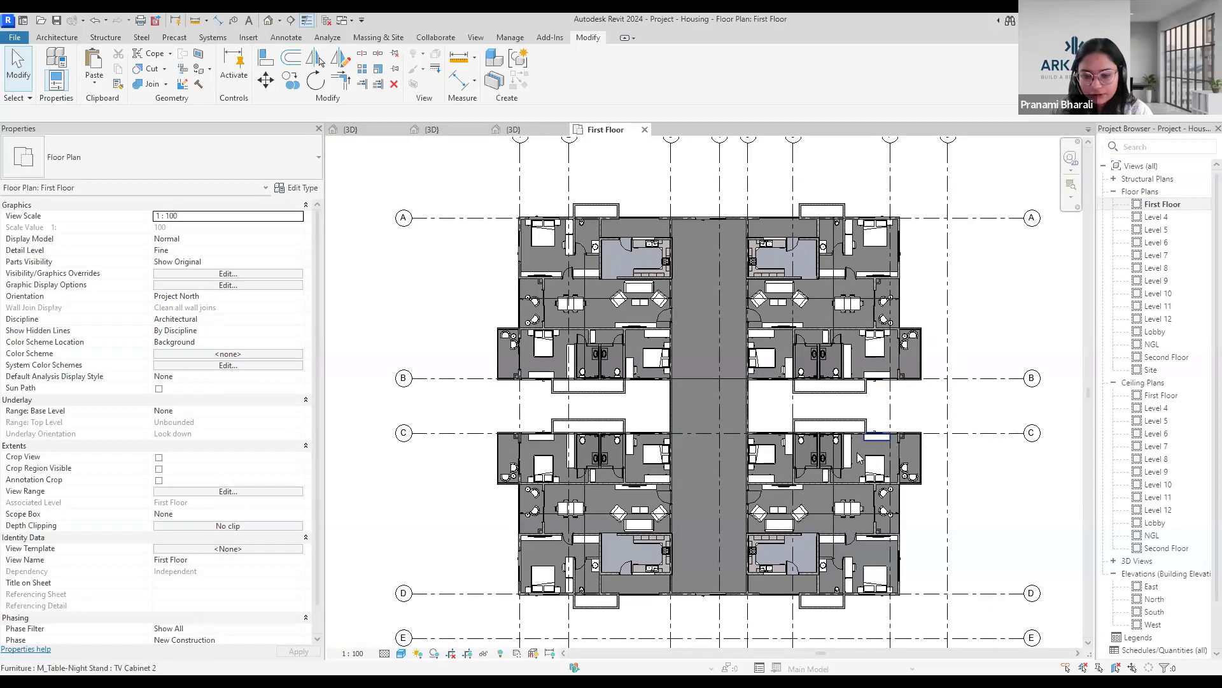
scroll(390, 518, up, 4)
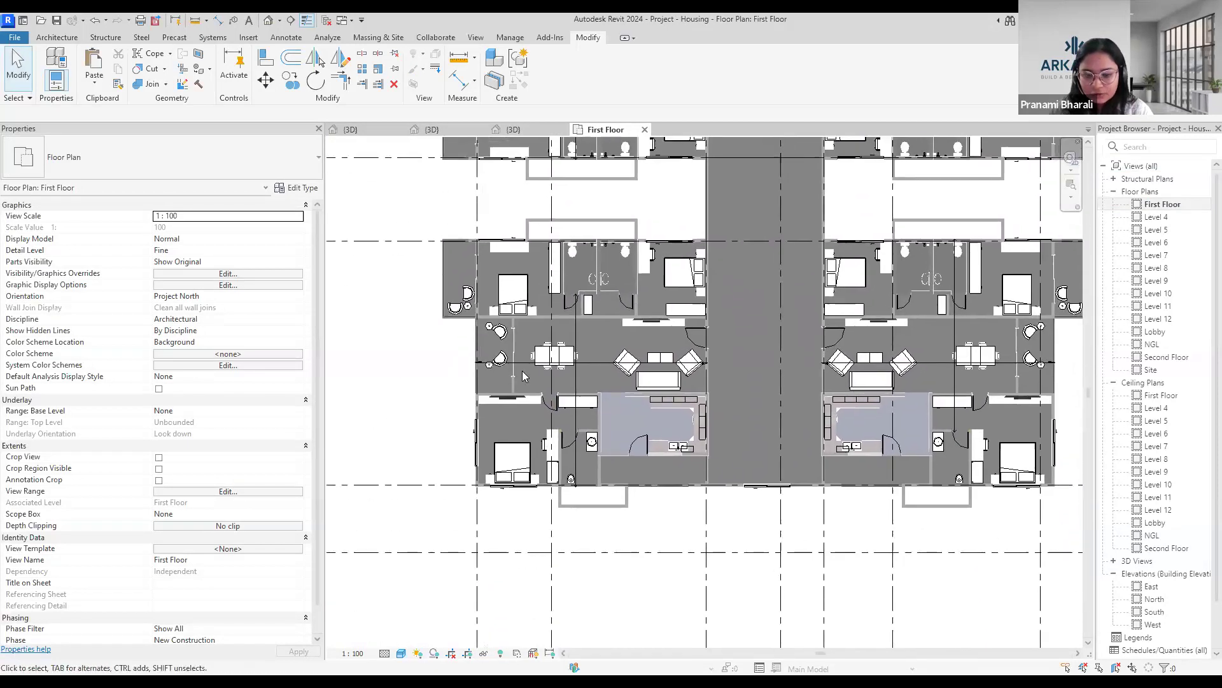
scroll(596, 457, up, 3)
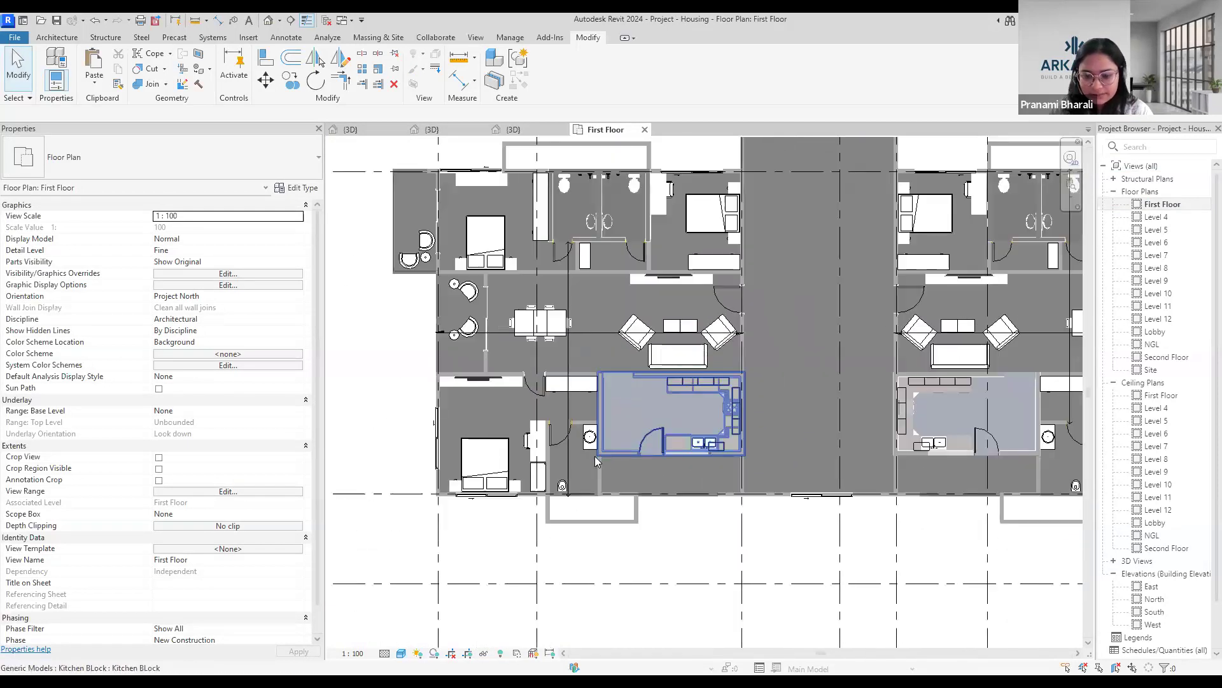
Examine the rooms of the lower-left apartment between grids C and D, including its toilet block.
scroll(574, 438, down, 2)
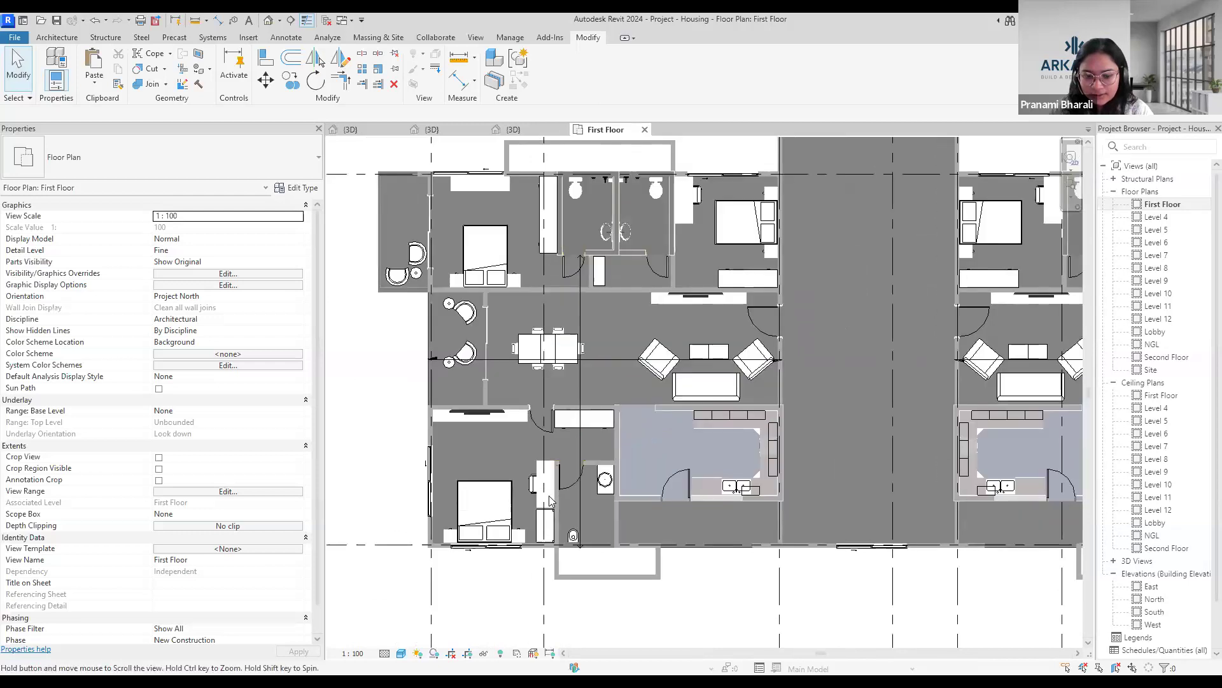
scroll(449, 429, up, 3)
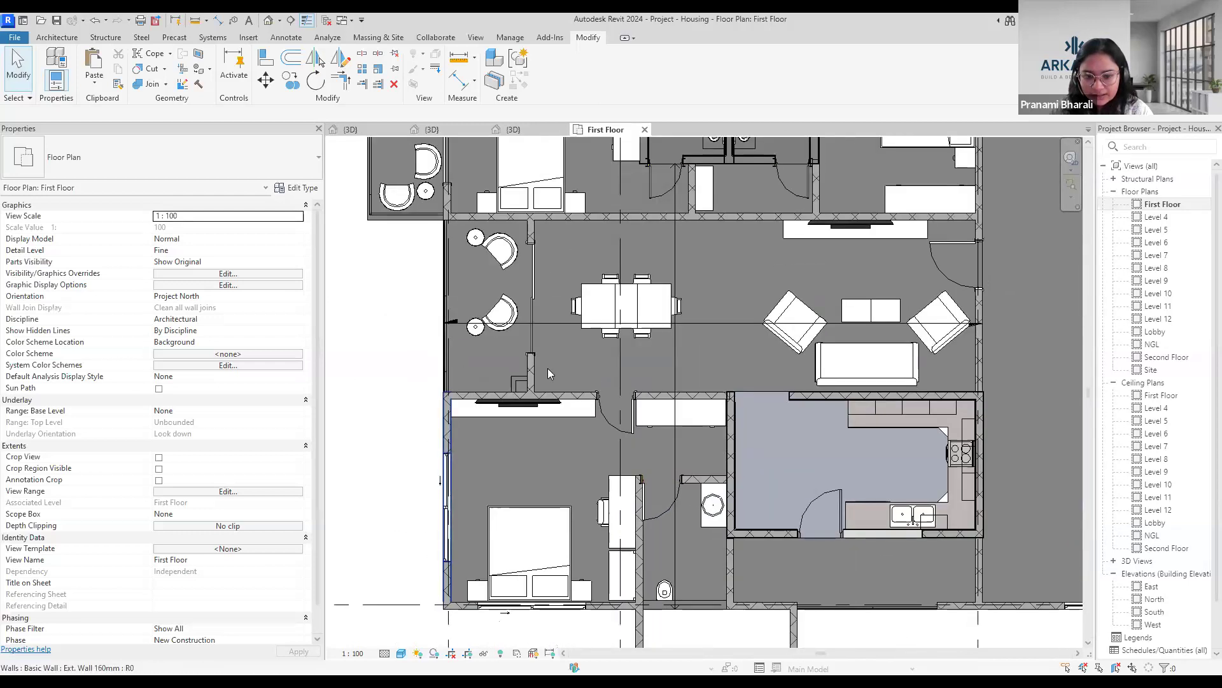
scroll(547, 368, down, 3)
scroll(592, 489, up, 3)
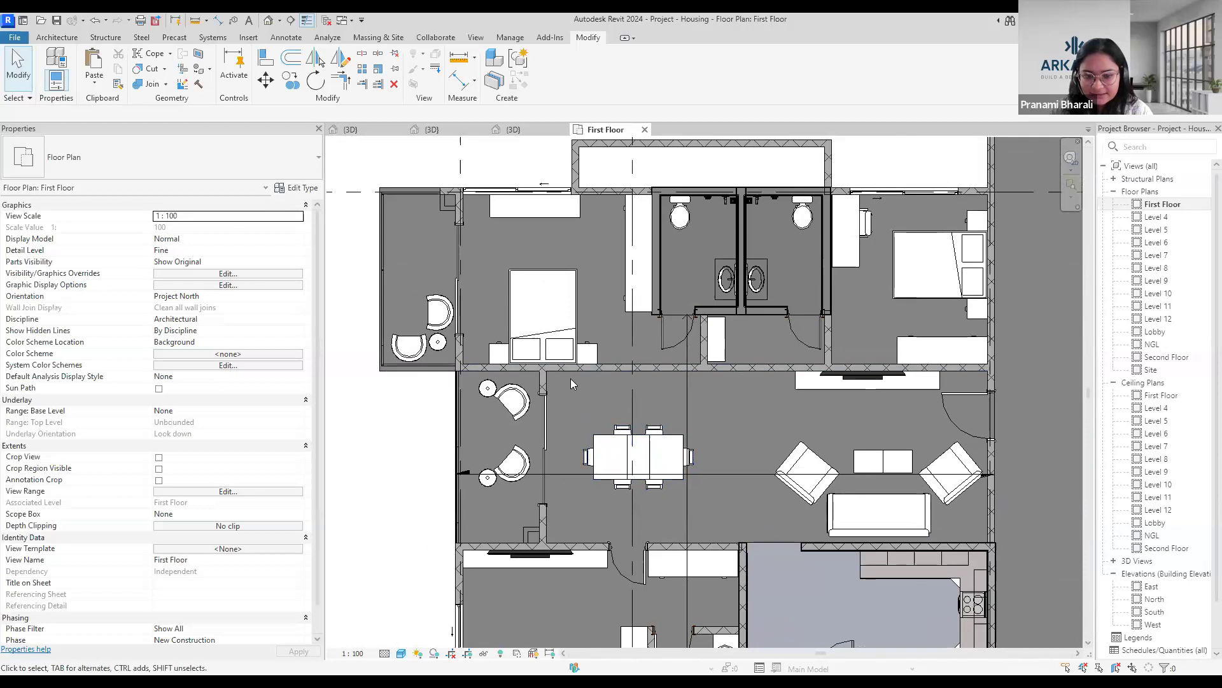
scroll(587, 412, down, 1)
middle_drag(611, 380, 599, 298)
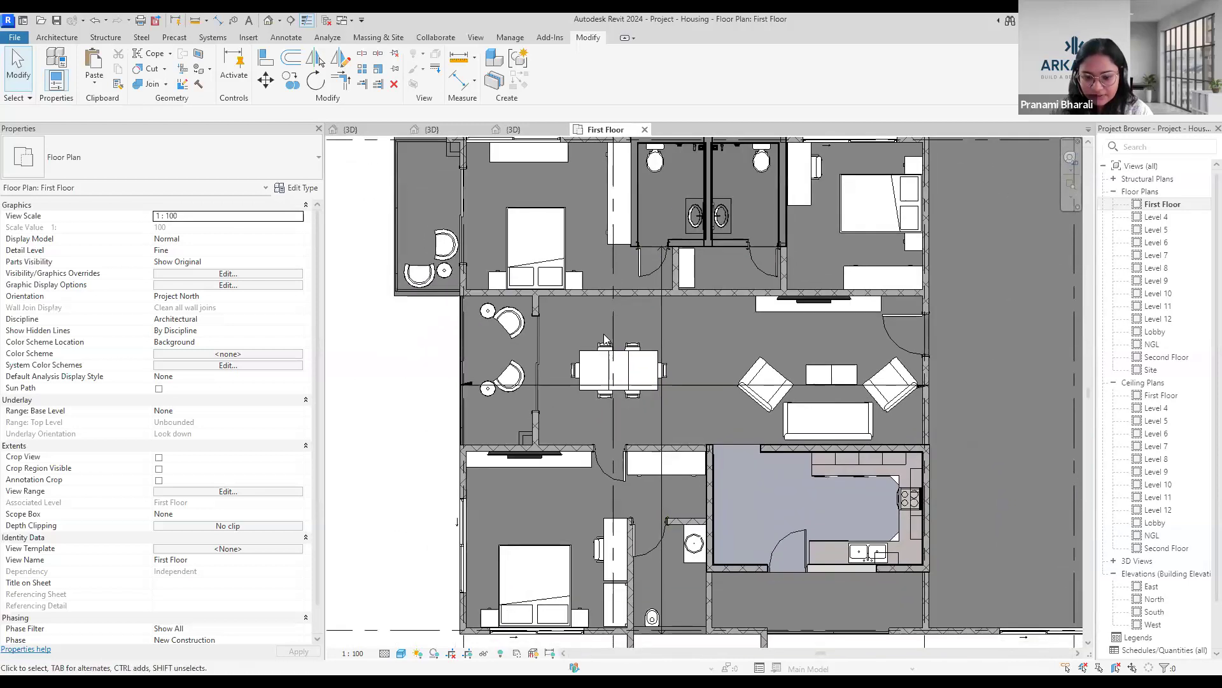
middle_drag(587, 504, 579, 422)
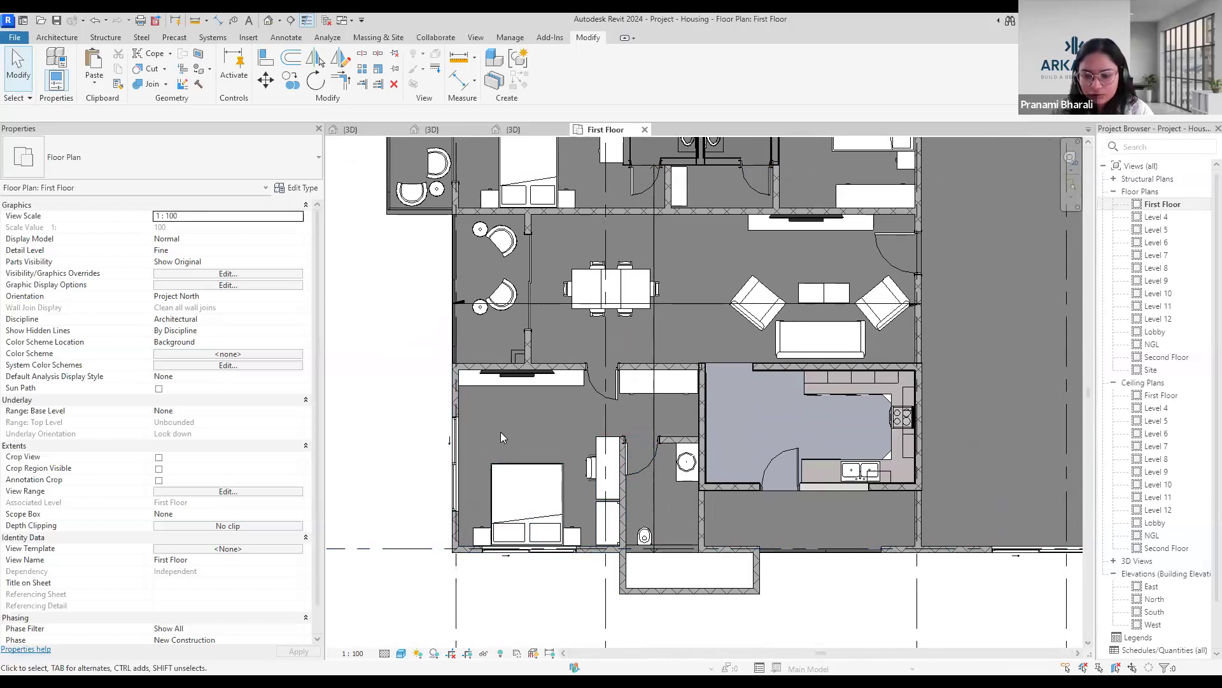
middle_drag(494, 419, 510, 482)
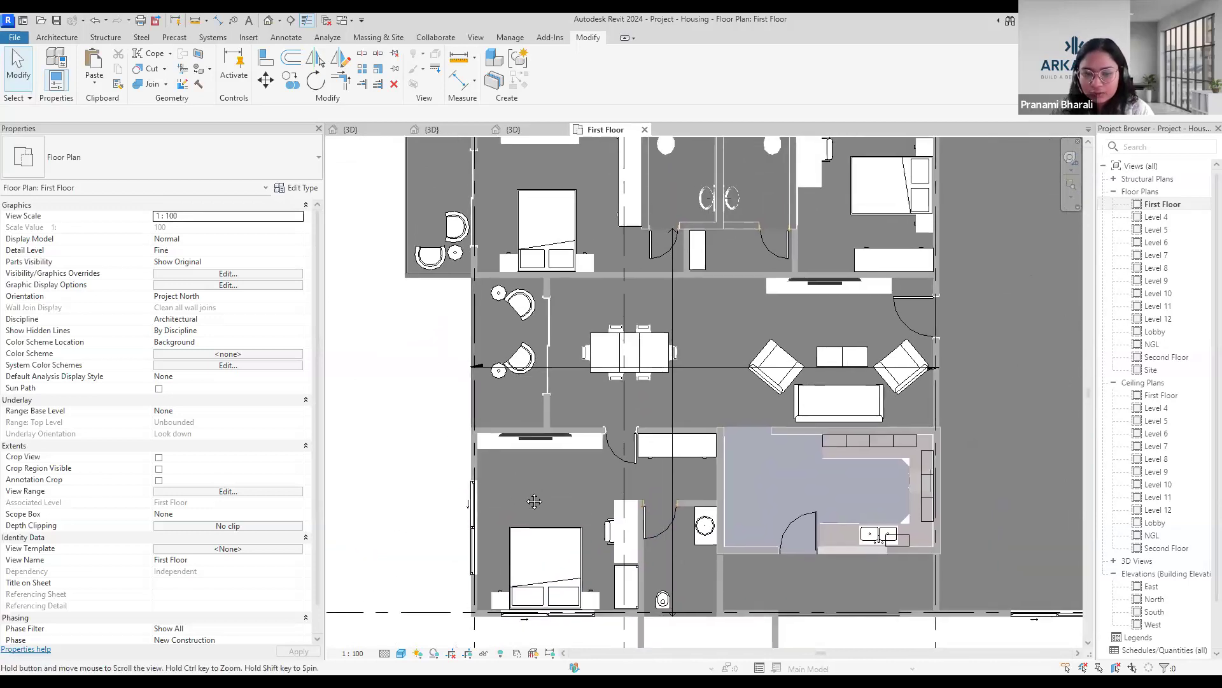
middle_drag(580, 499, 585, 603)
middle_drag(585, 370, 586, 438)
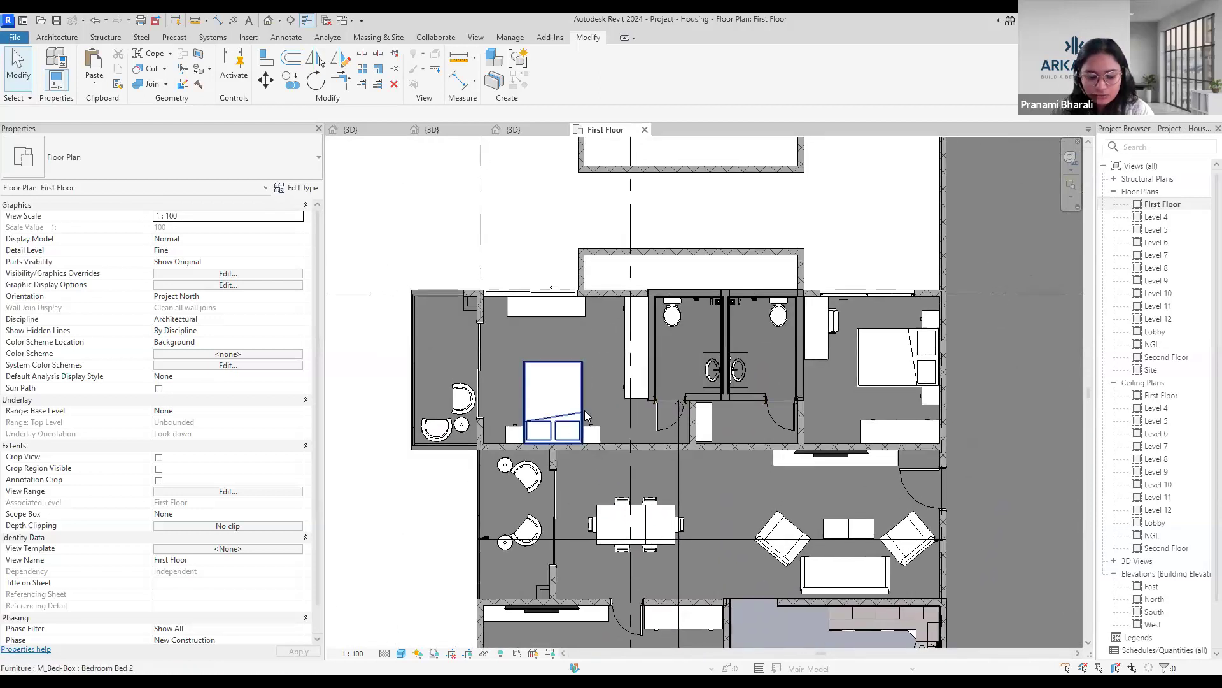
middle_drag(589, 341, 537, 291)
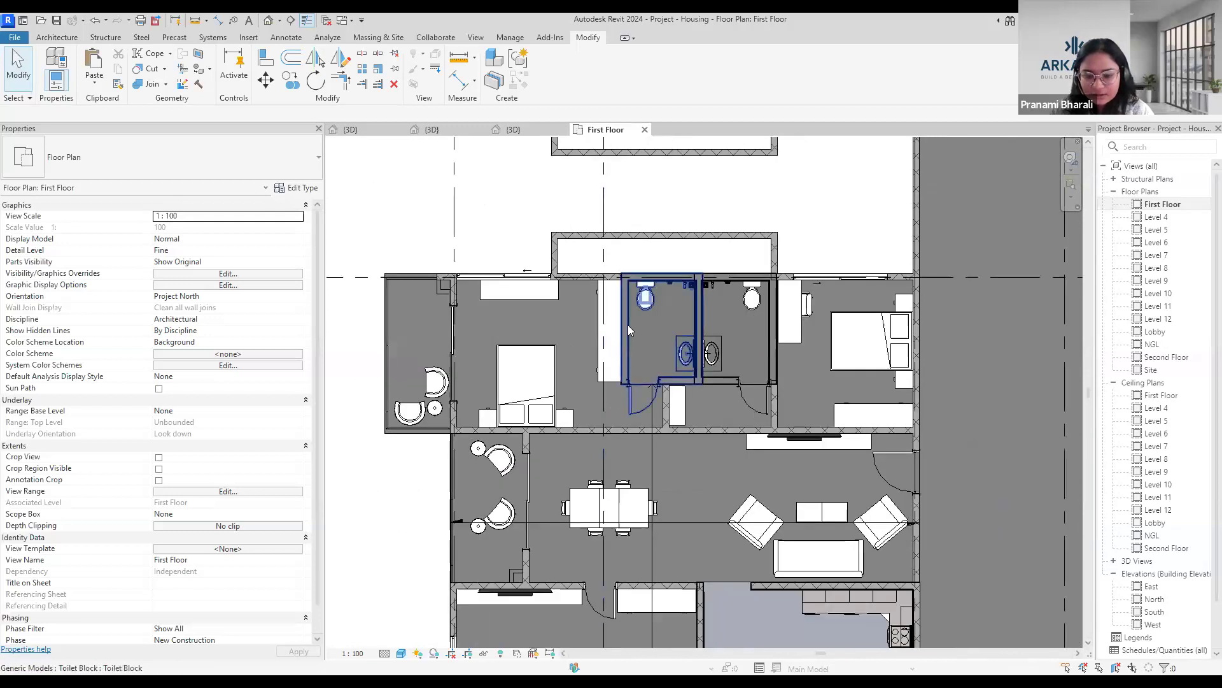
click(641, 348)
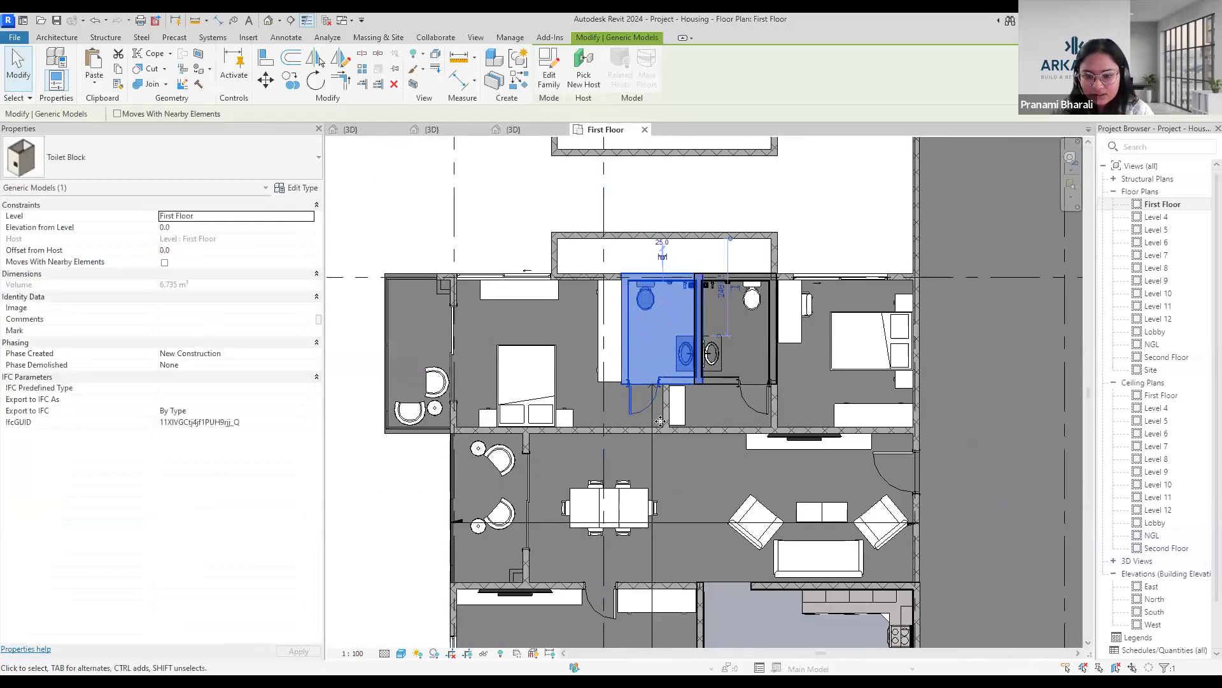
middle_drag(683, 402, 649, 250)
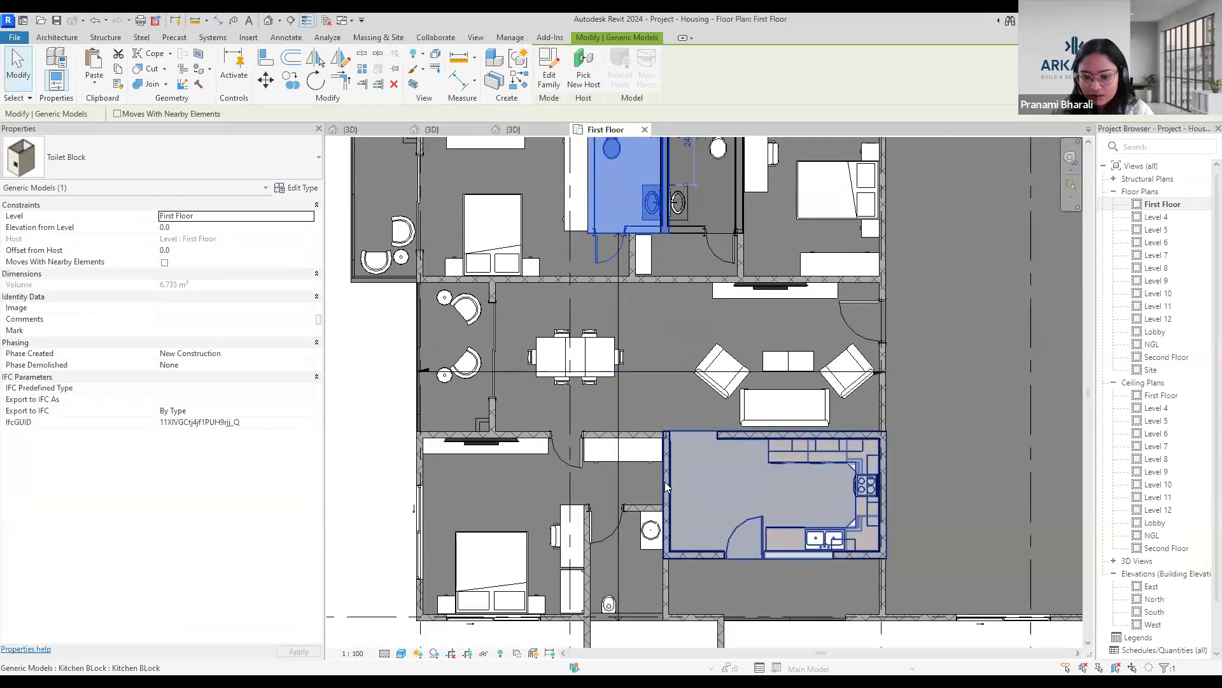
Isolate the apartment's kitchen block with a selection box in 3D and inspect it from the back.
click(679, 492)
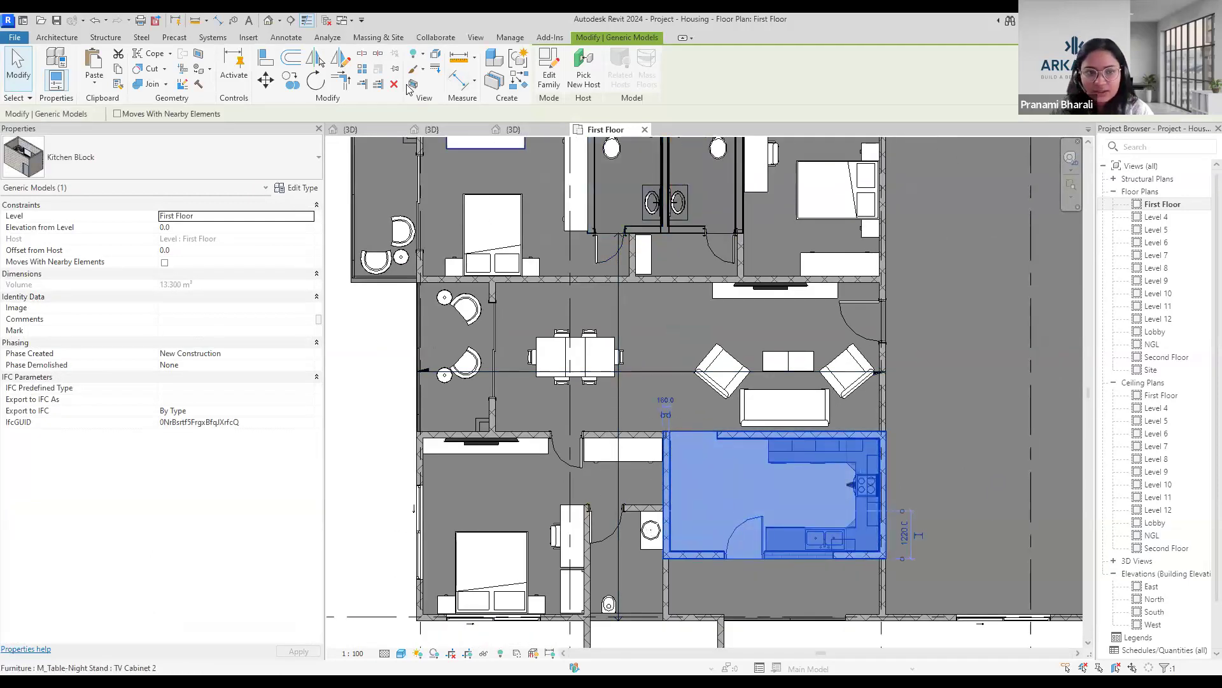
key(b)
key(x)
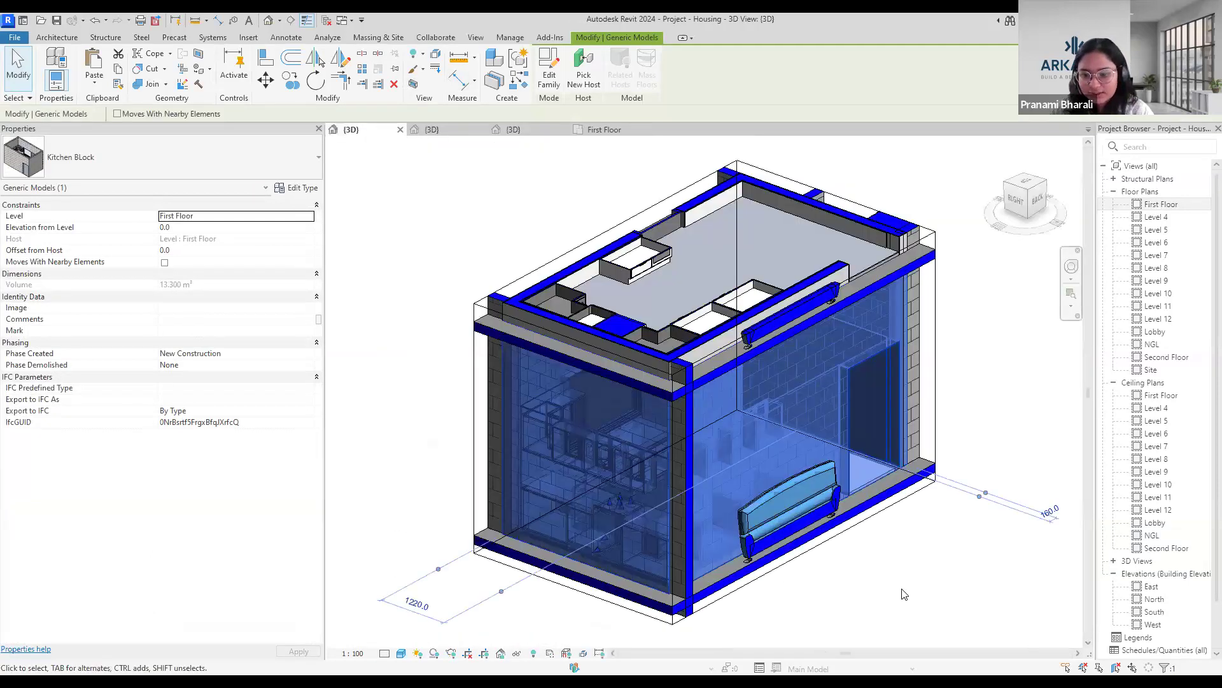
click(904, 594)
shift+middle_drag(644, 543, 678, 530)
scroll(565, 497, down, 1)
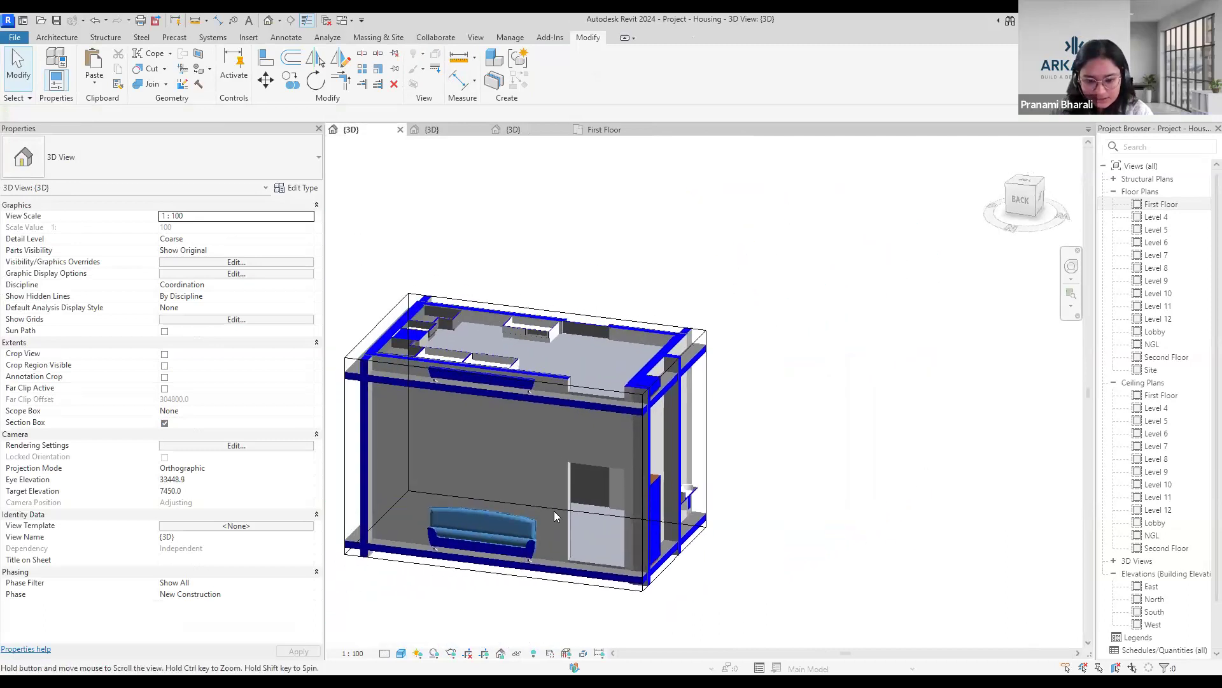
click(591, 499)
Create a camera view from the First Floor plan, placed at the kitchen's upper-left corner and aimed diagonally across the room.
double_click(1145, 204)
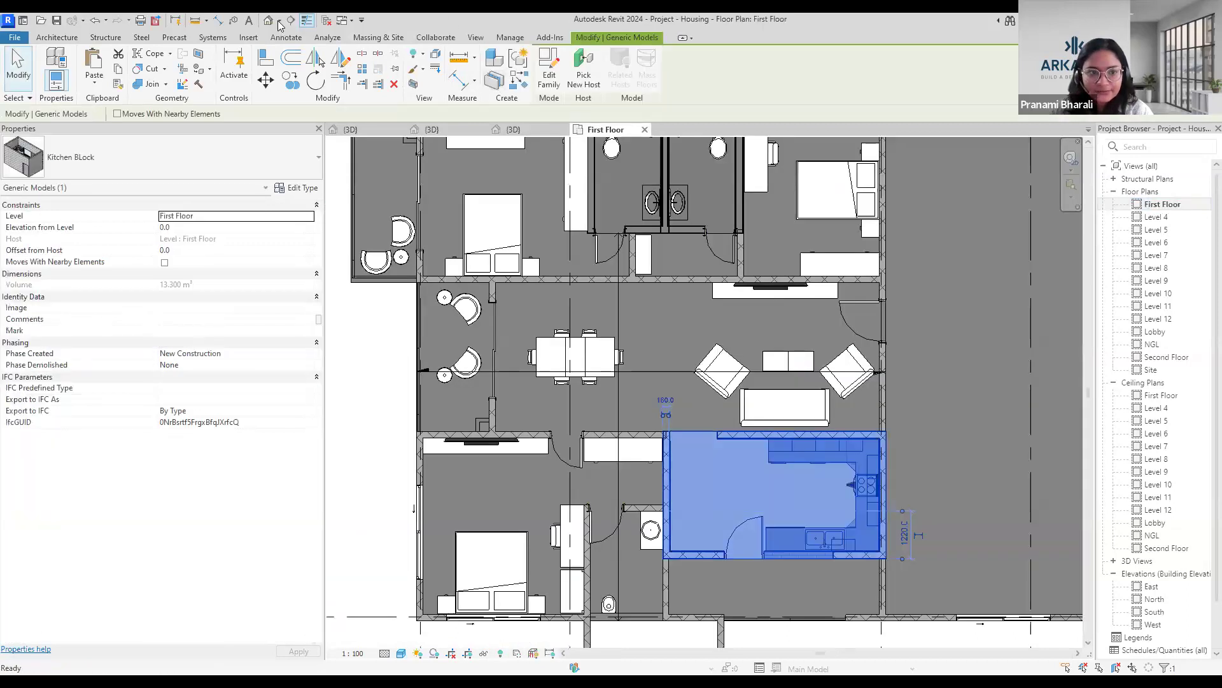
click(280, 24)
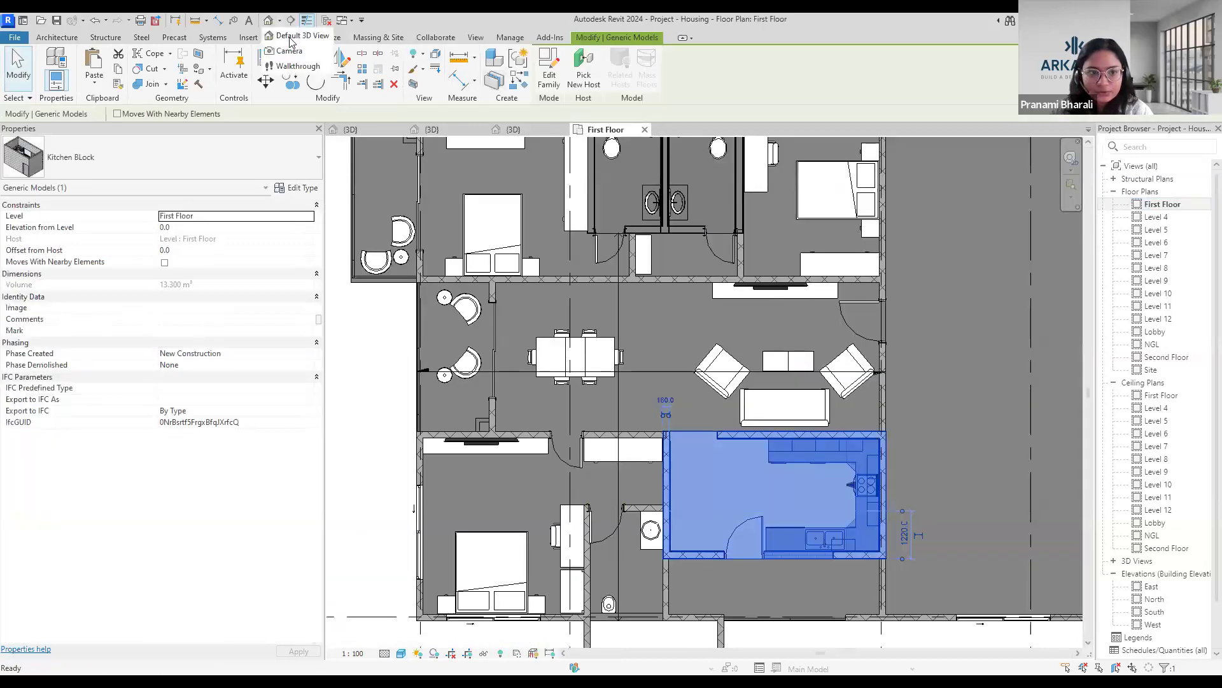
click(290, 46)
click(678, 438)
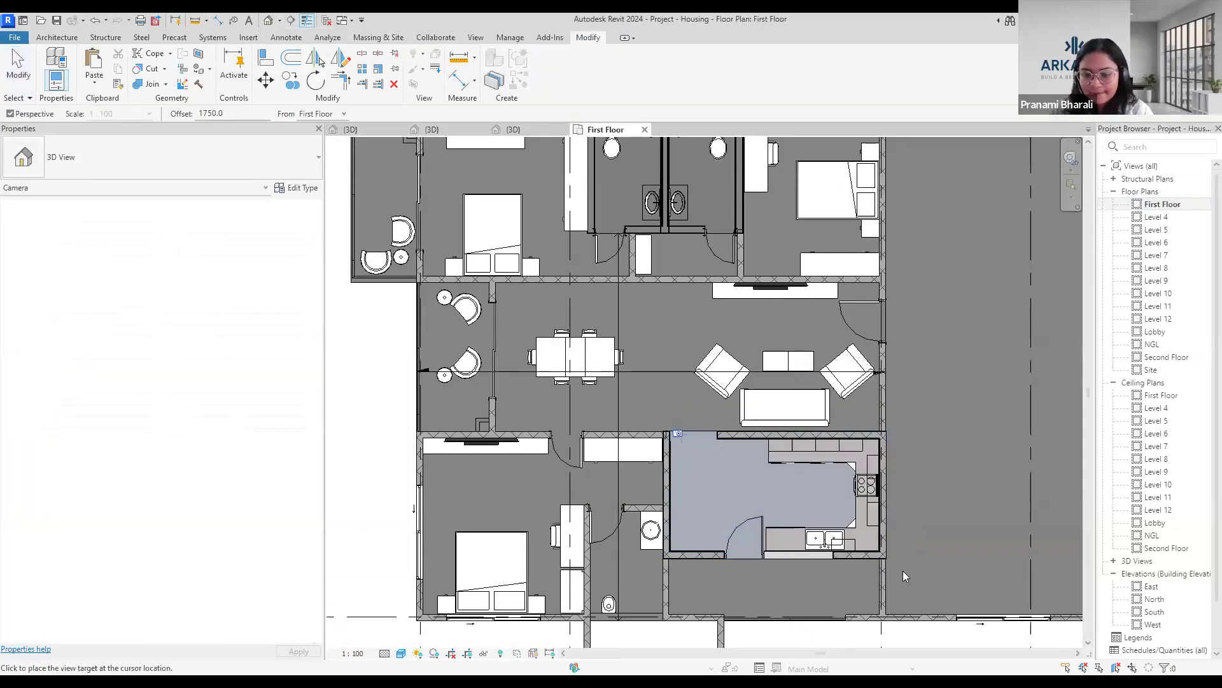
click(926, 566)
Extend the kitchen camera view's crop region at both sides and the bottom, and inspect the shaded interior.
scroll(830, 503, down, 5)
drag(788, 540, 790, 592)
drag(887, 490, 959, 489)
drag(680, 490, 652, 490)
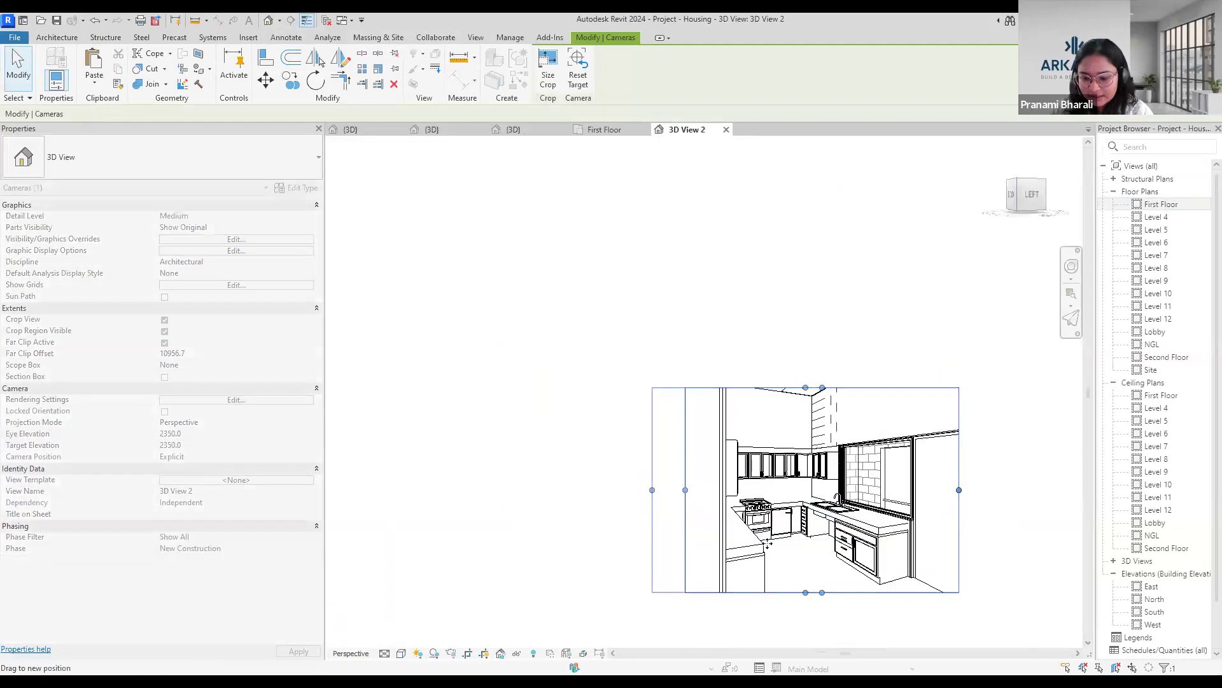
scroll(811, 541, up, 5)
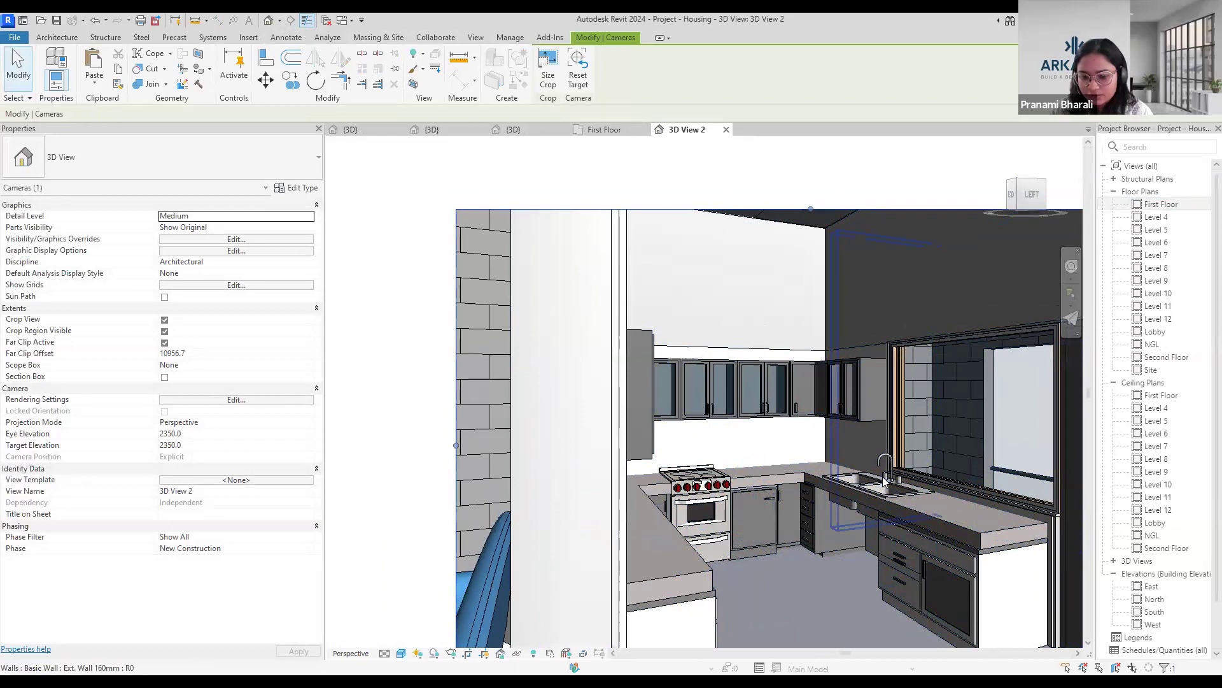
scroll(885, 480, down, 3)
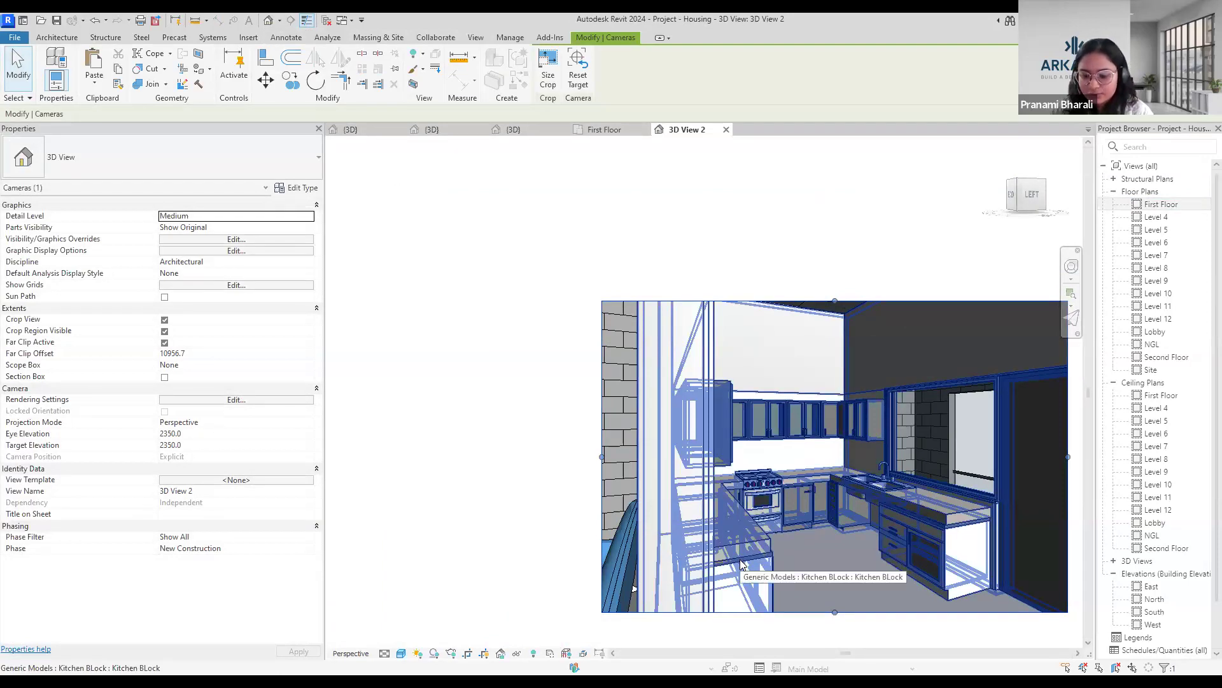
scroll(860, 526, down, 1)
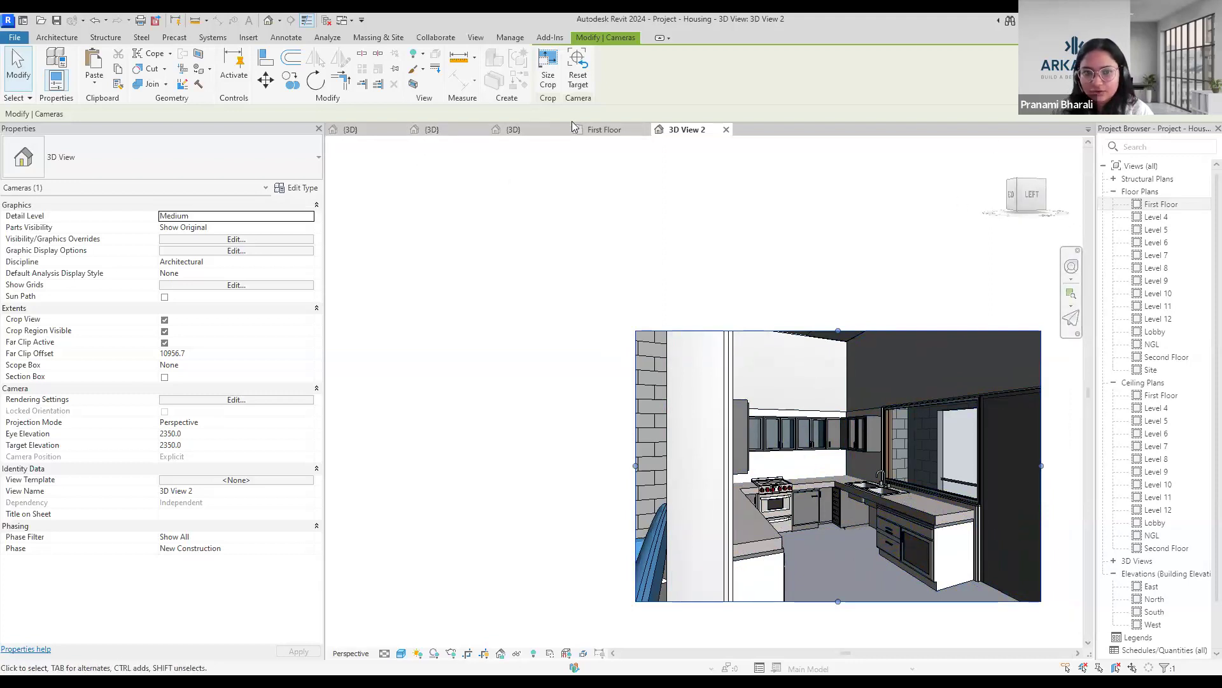
Return to the First Floor plan and delete the apartment's kitchen block.
click(603, 130)
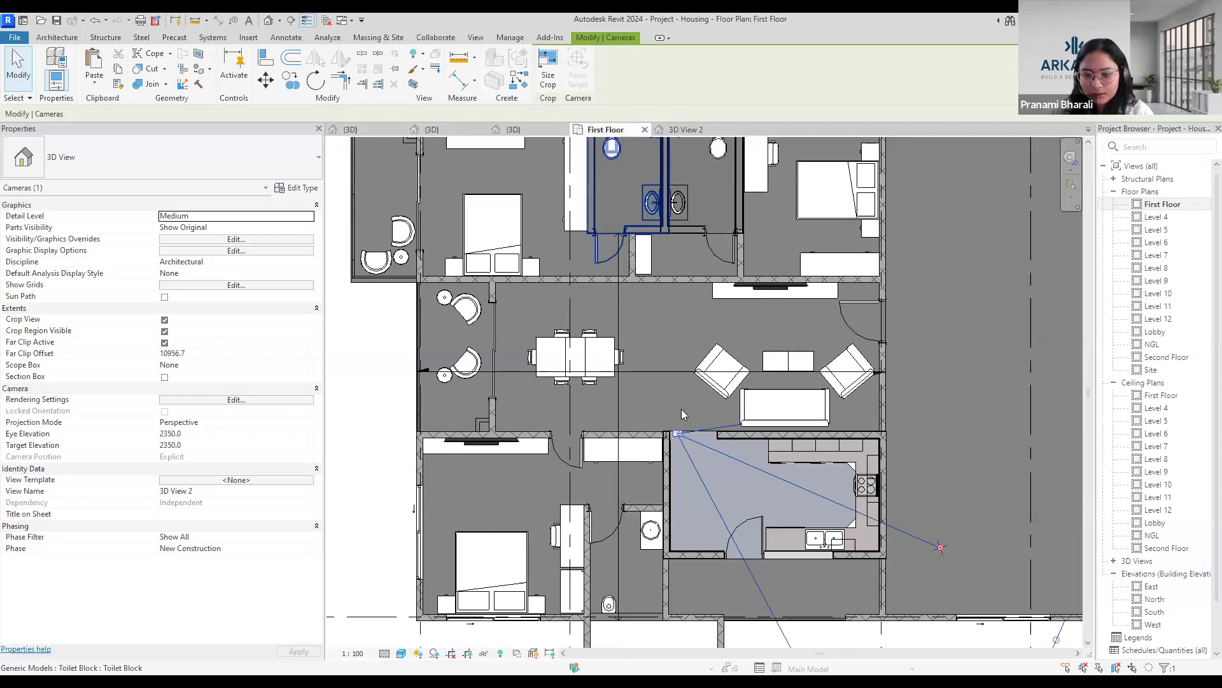
click(667, 460)
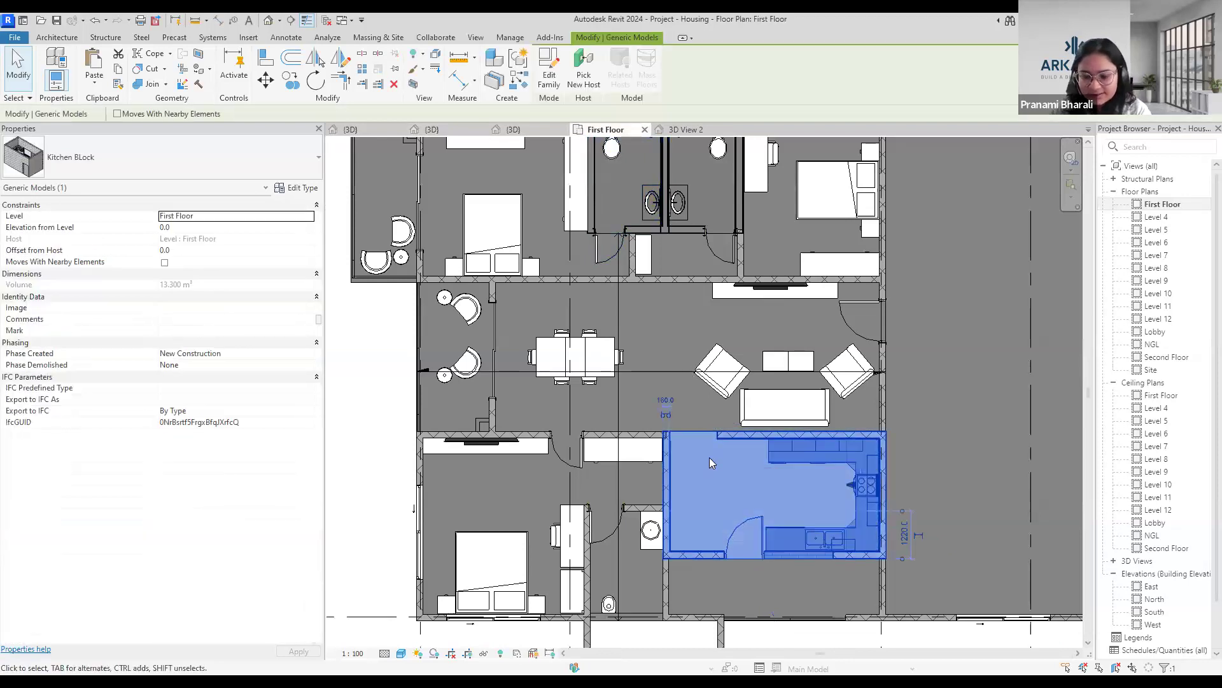
key(Delete)
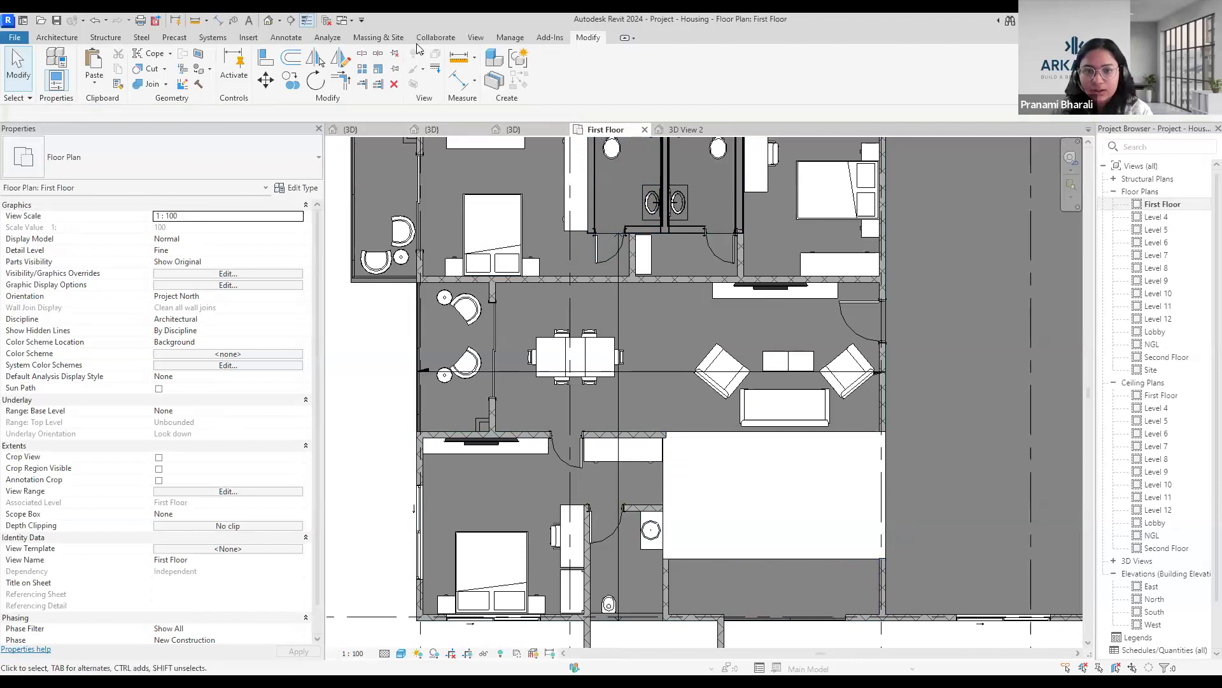
Close the inactive views and switch to the 3D view of the kitchen block family.
click(326, 21)
click(369, 131)
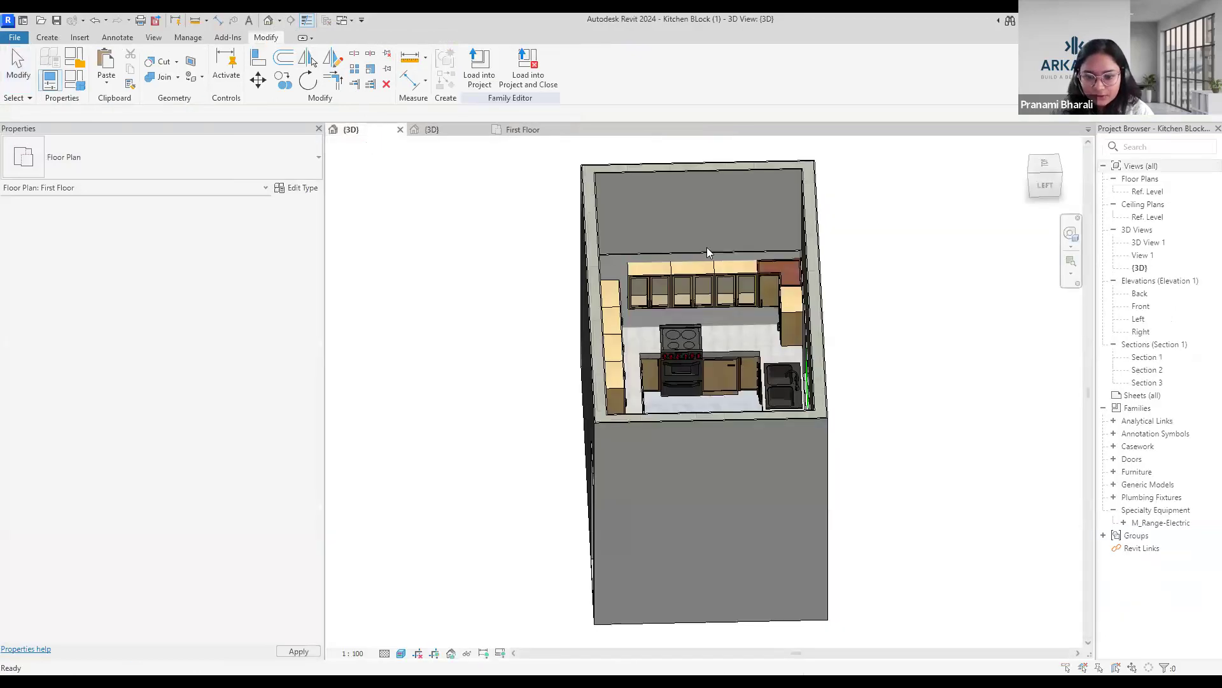
Examine the kitchen block's outer walls, door, window and sink counter from several sides in the 3D view.
mouse_move(563, 507)
shift+middle_down()
mouse_move(673, 508)
mouse_move(573, 514)
shift+middle_up()
shift+middle_drag(726, 429, 857, 551)
shift+middle_drag(724, 405, 704, 582)
scroll(705, 582, up, 8)
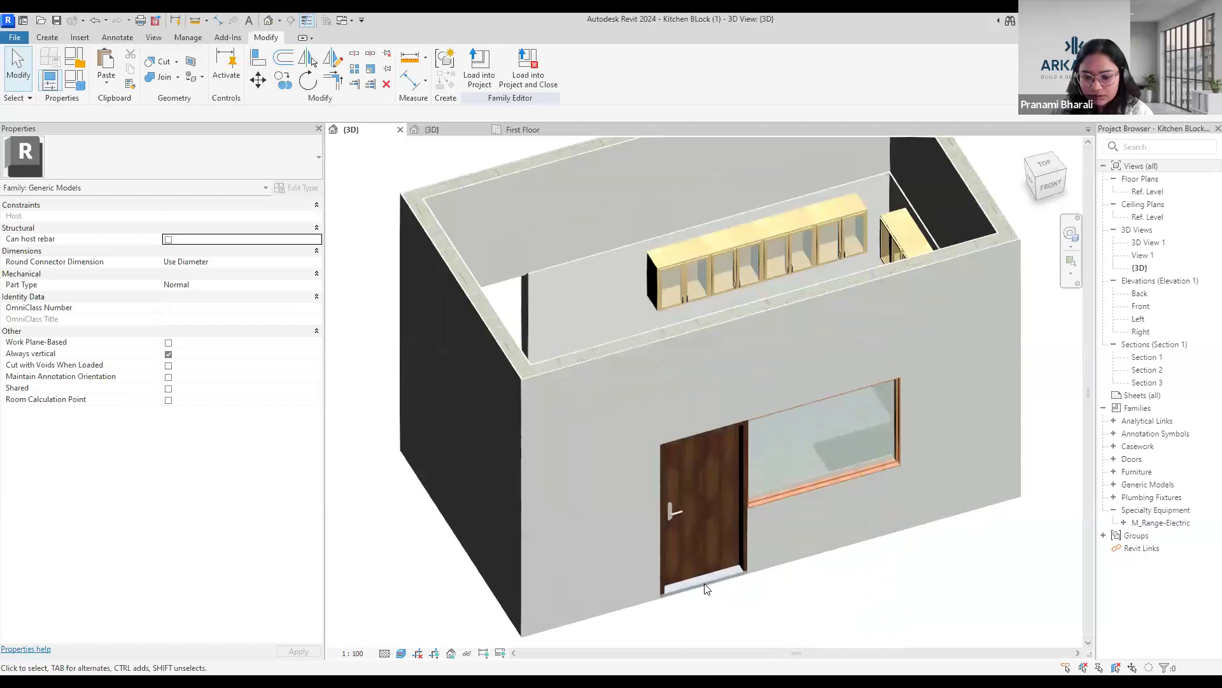
scroll(596, 527, down, 8)
shift+middle_drag(813, 532, 741, 595)
scroll(846, 348, up, 5)
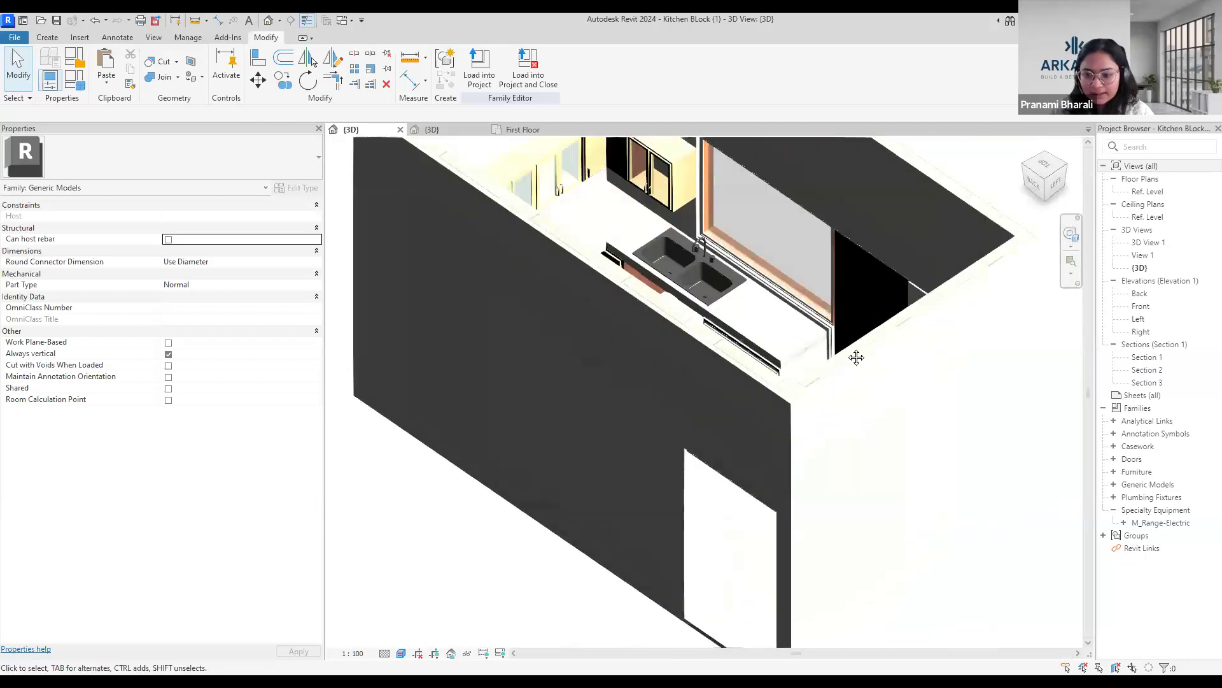
scroll(890, 431, down, 5)
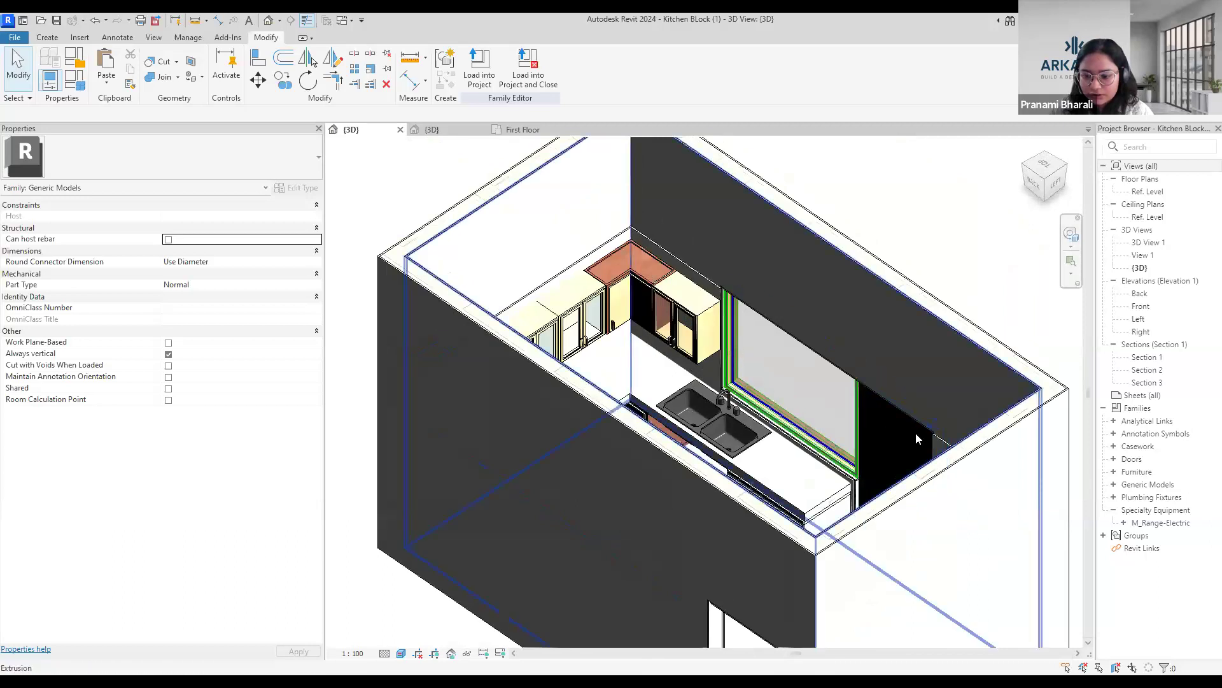
shift+middle_drag(836, 545, 719, 414)
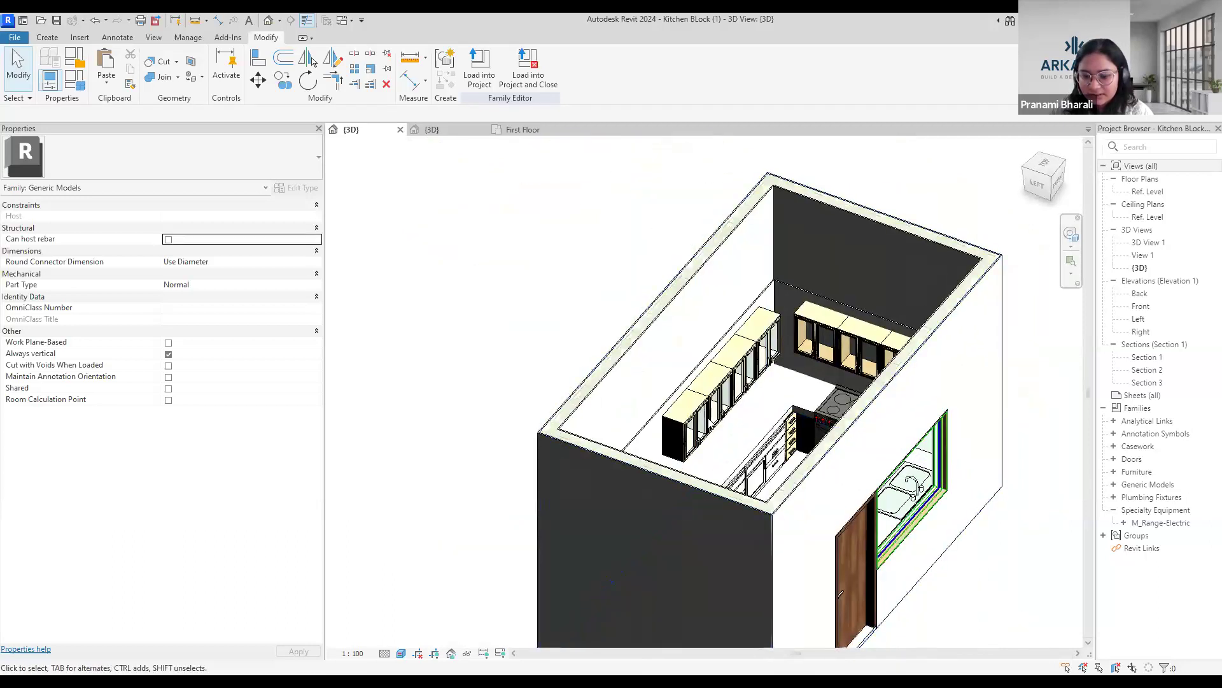
Inspect the row of wall cabinets along the kitchen block's long wall, close up and from above.
scroll(732, 392, up, 4)
click(699, 428)
click(732, 396)
key(Escape)
scroll(677, 469, down, 3)
shift+middle_drag(680, 497, 659, 437)
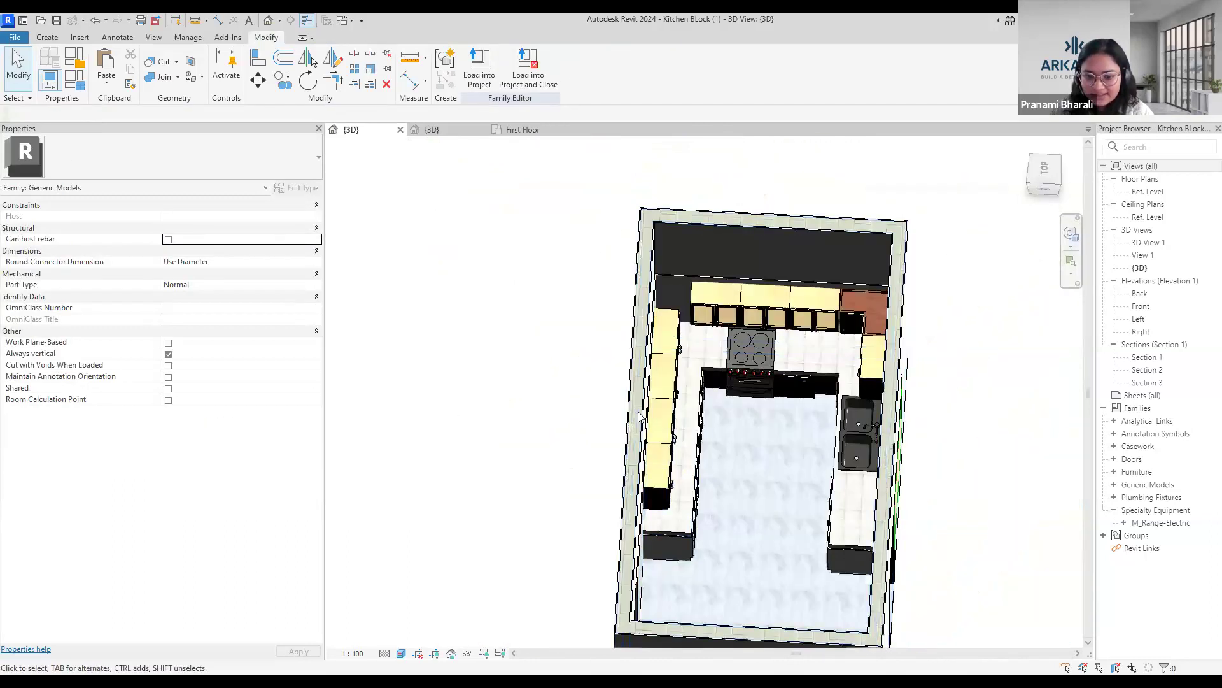
scroll(647, 455, up, 3)
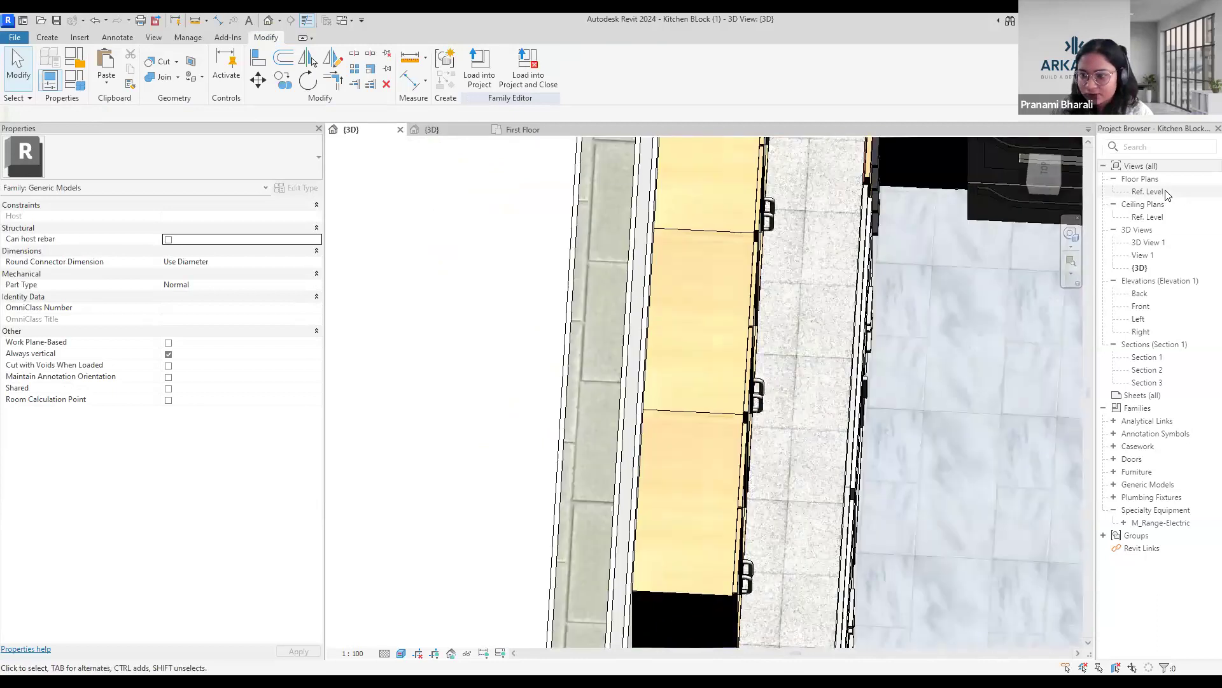
Open the family's Ref. Level floor plan, set it to the Shaded visual style and inspect the wall end beside the cabinets.
double_click(1148, 191)
scroll(865, 210, up, 5)
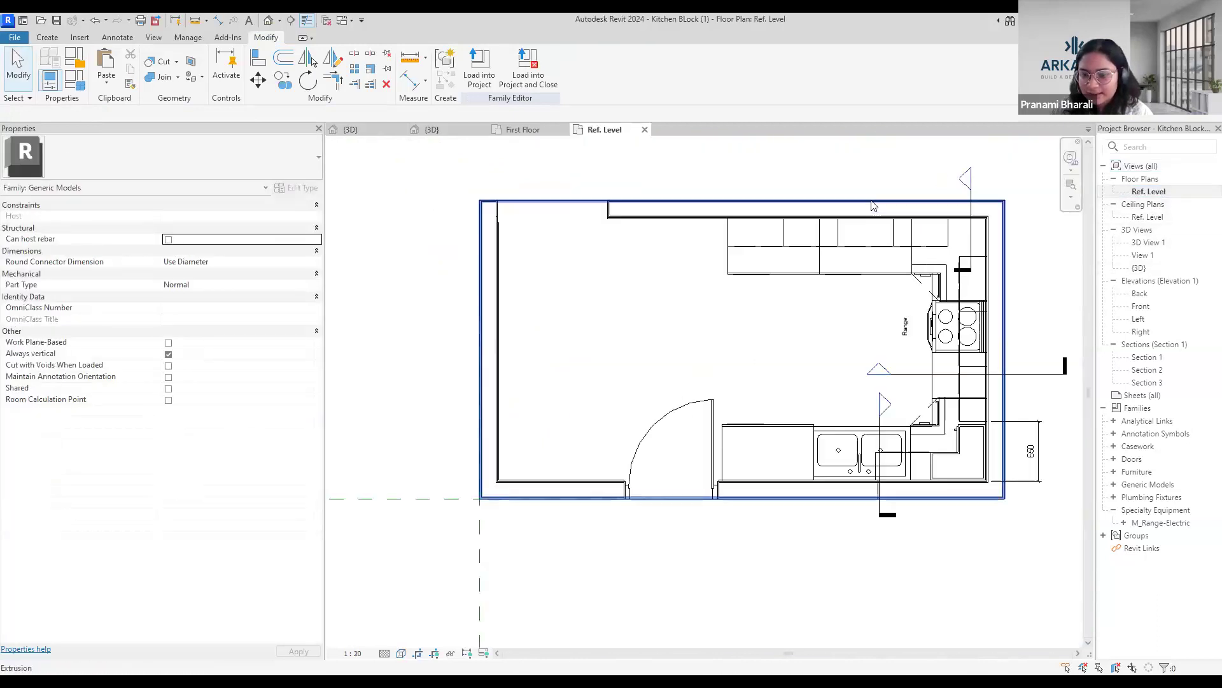
key(s)
key(d)
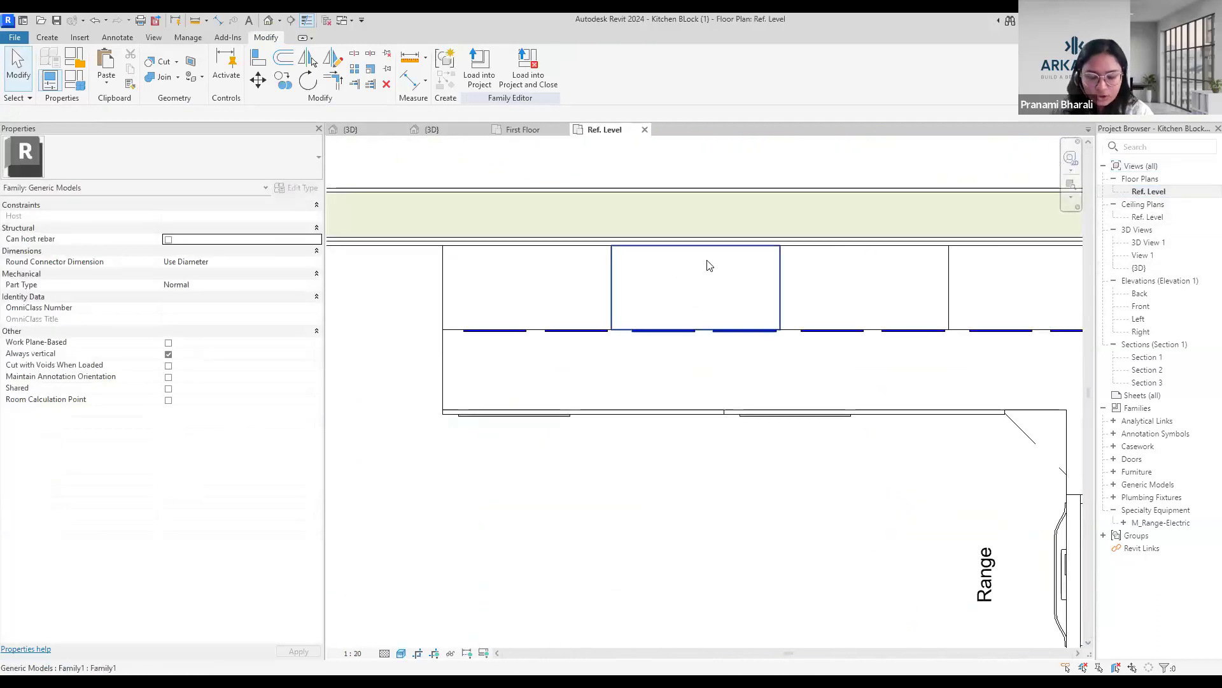
scroll(646, 494, down, 5)
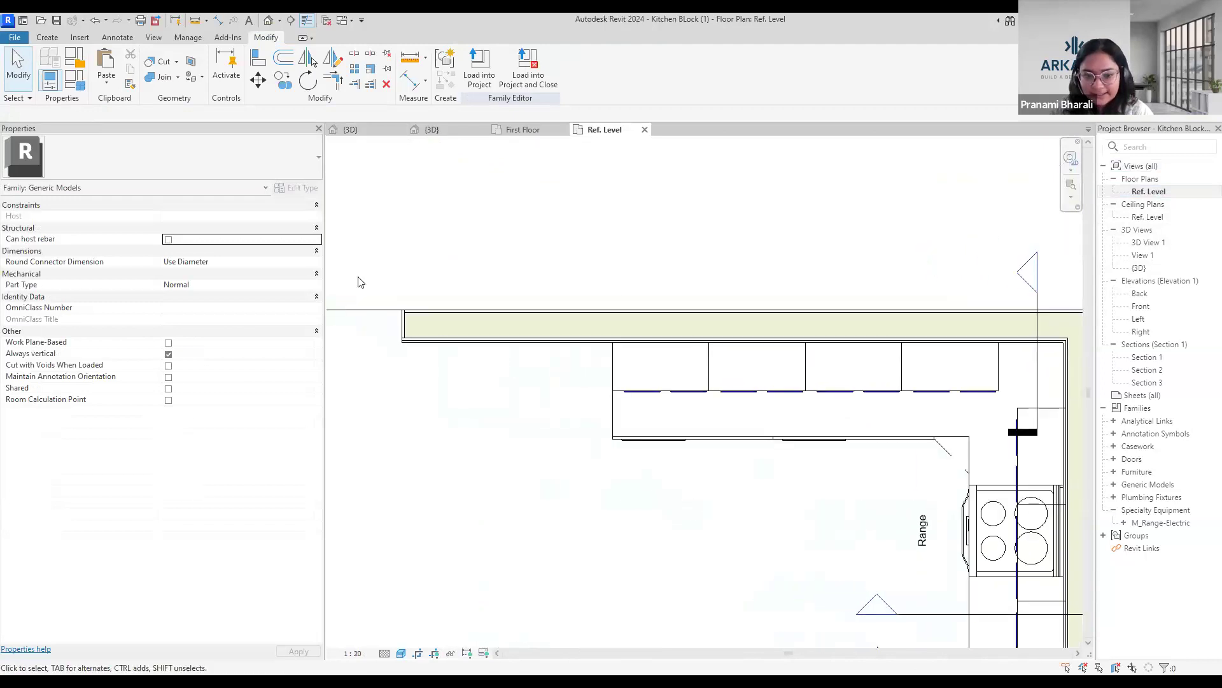
scroll(412, 380, up, 4)
scroll(445, 326, up, 2)
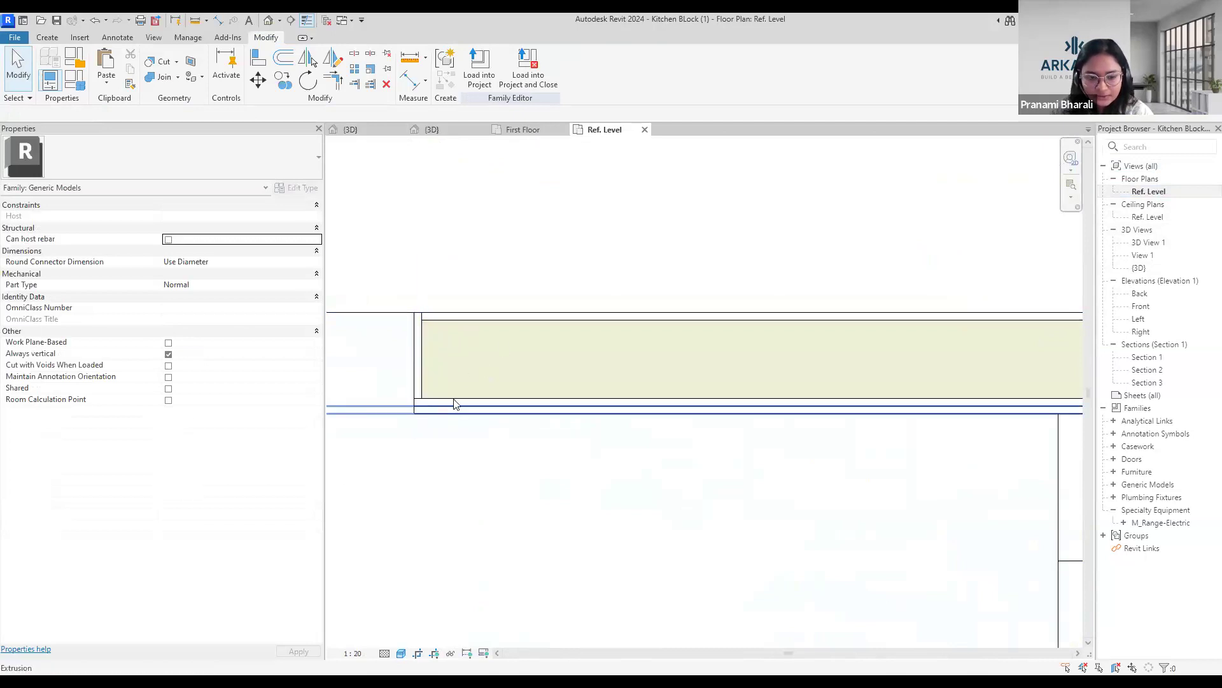
scroll(455, 403, down, 3)
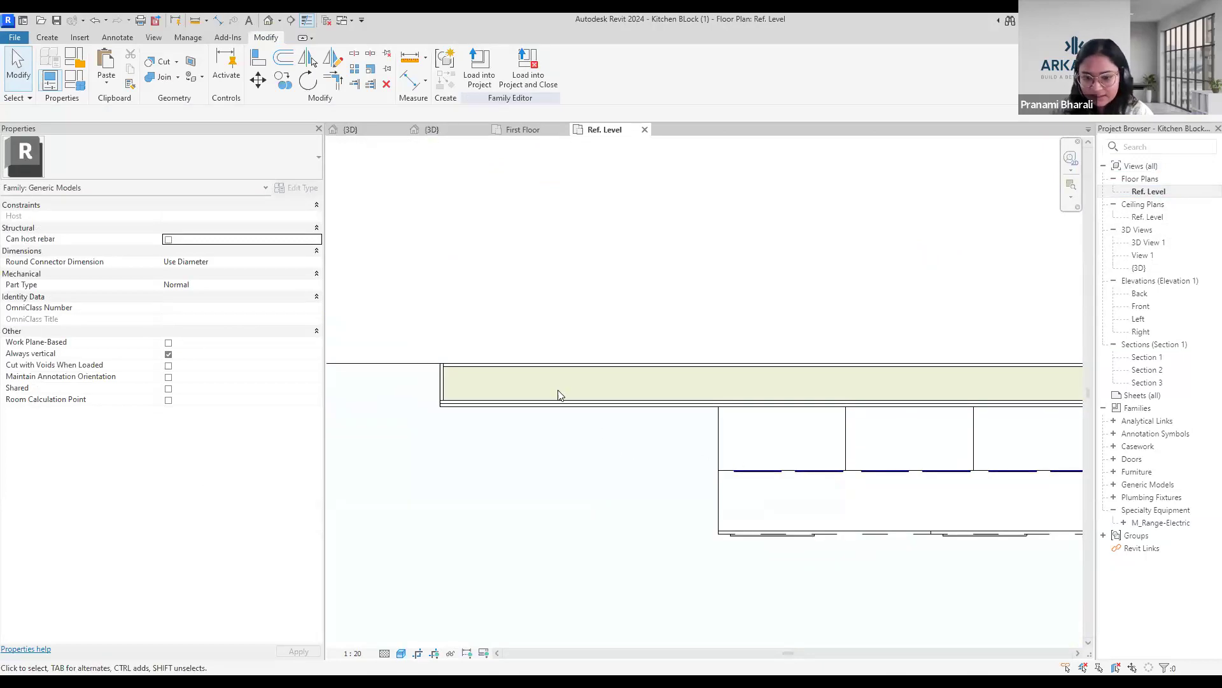
Return to the kitchen block's 3D view and examine how the upper cabinets and range sit within the walls.
click(267, 22)
scroll(784, 522, down, 4)
shift+middle_drag(870, 557, 672, 436)
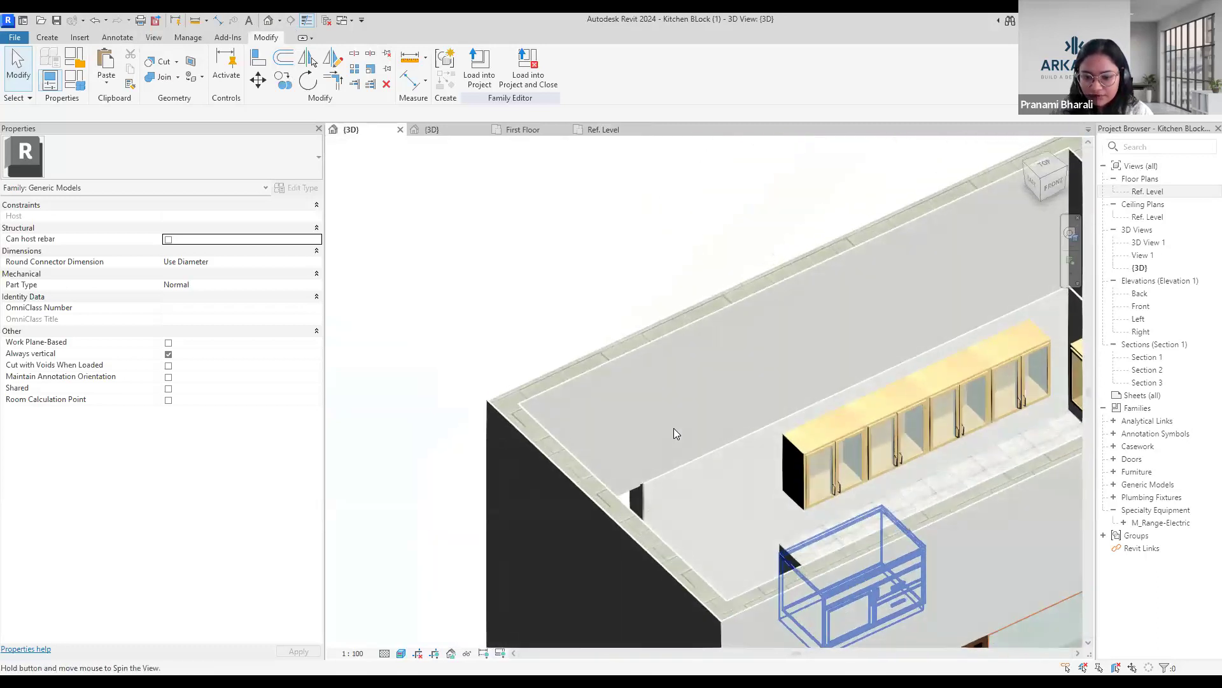
scroll(674, 428, up, 5)
scroll(682, 445, up, 3)
scroll(689, 435, down, 2)
scroll(835, 385, down, 4)
shift+middle_drag(838, 429, 889, 489)
scroll(888, 443, up, 2)
scroll(990, 569, down, 2)
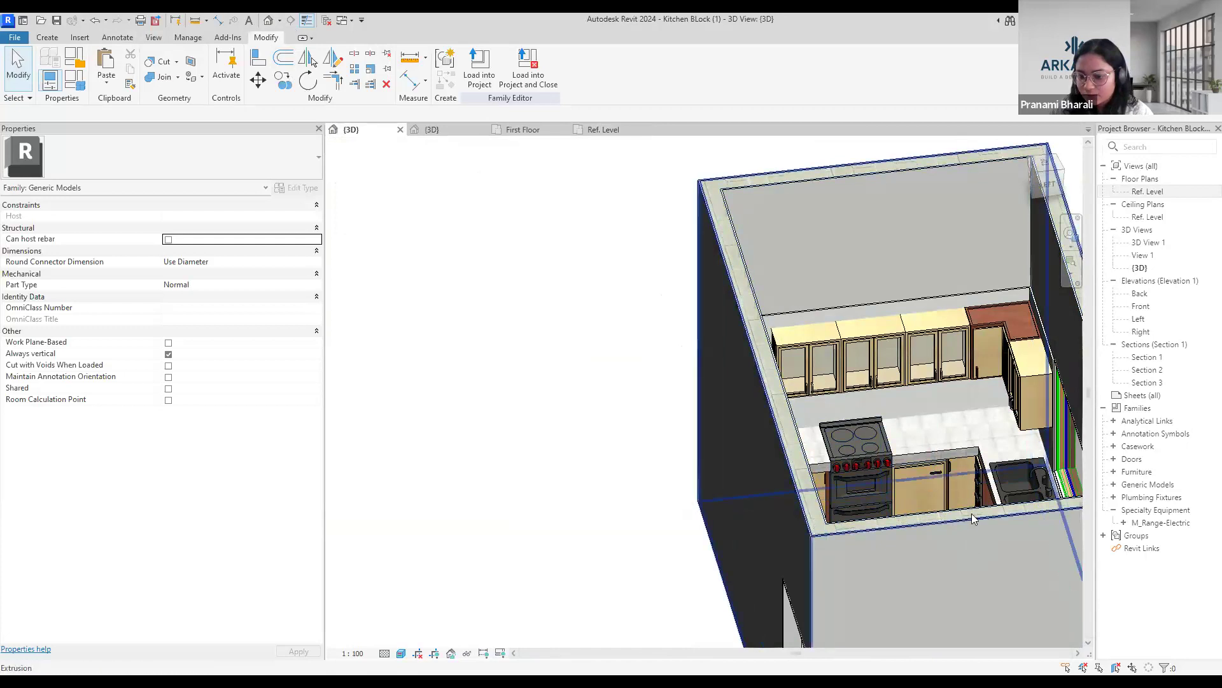
scroll(671, 560, down, 3)
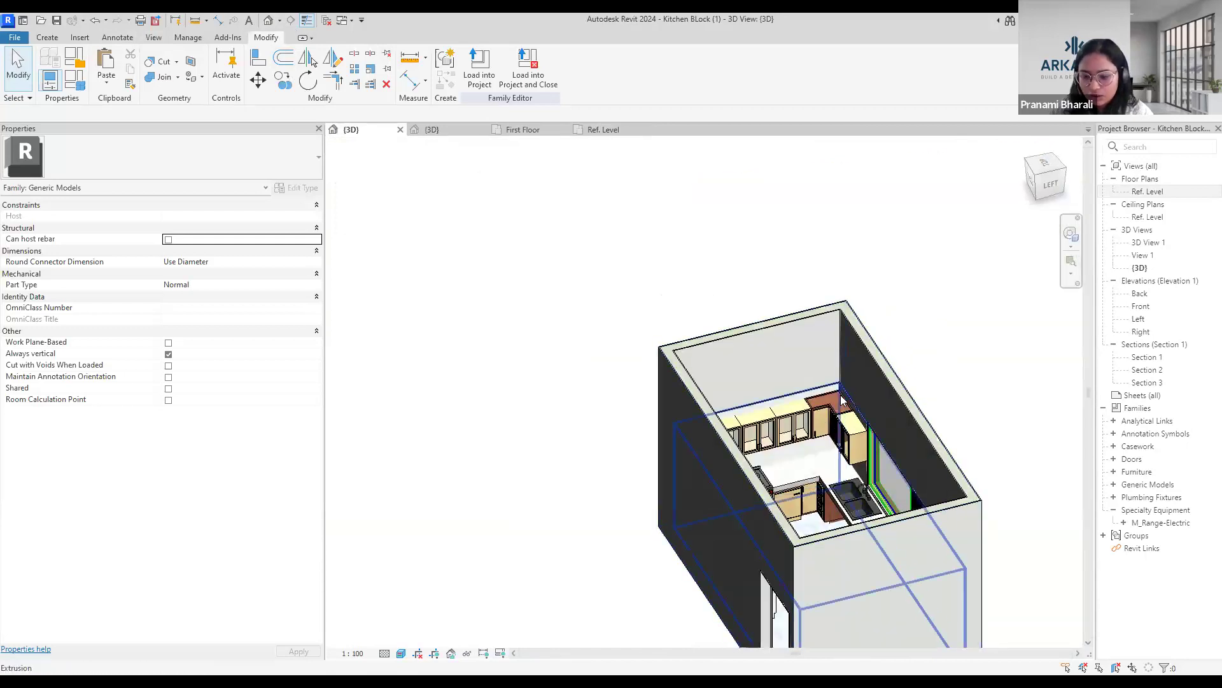
scroll(821, 414, up, 5)
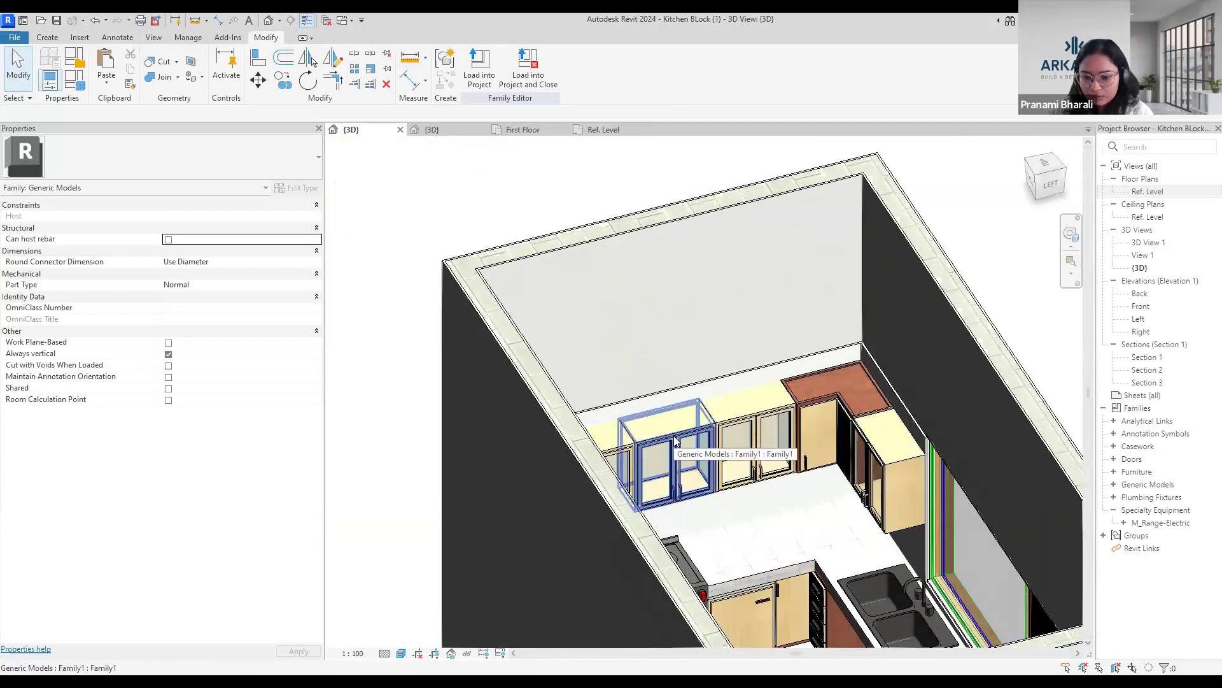
scroll(799, 421, down, 3)
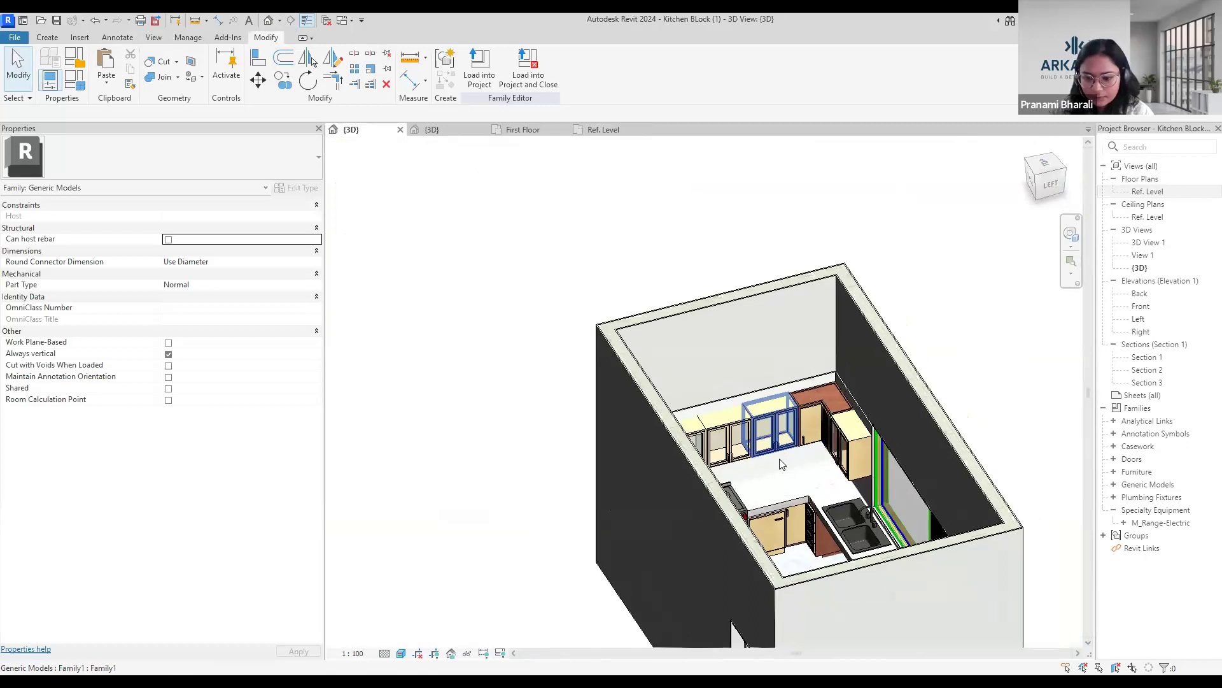
Examine the kitchen block's L-shaped counter, sink, window and rear door opening from above and outside.
scroll(782, 465, down, 2)
shift+middle_drag(919, 412, 978, 425)
scroll(780, 414, up, 3)
scroll(784, 382, down, 3)
scroll(805, 457, up, 3)
scroll(806, 457, down, 3)
scroll(806, 457, up, 3)
scroll(806, 457, up, 1)
scroll(807, 470, down, 3)
shift+middle_drag(807, 477, 782, 474)
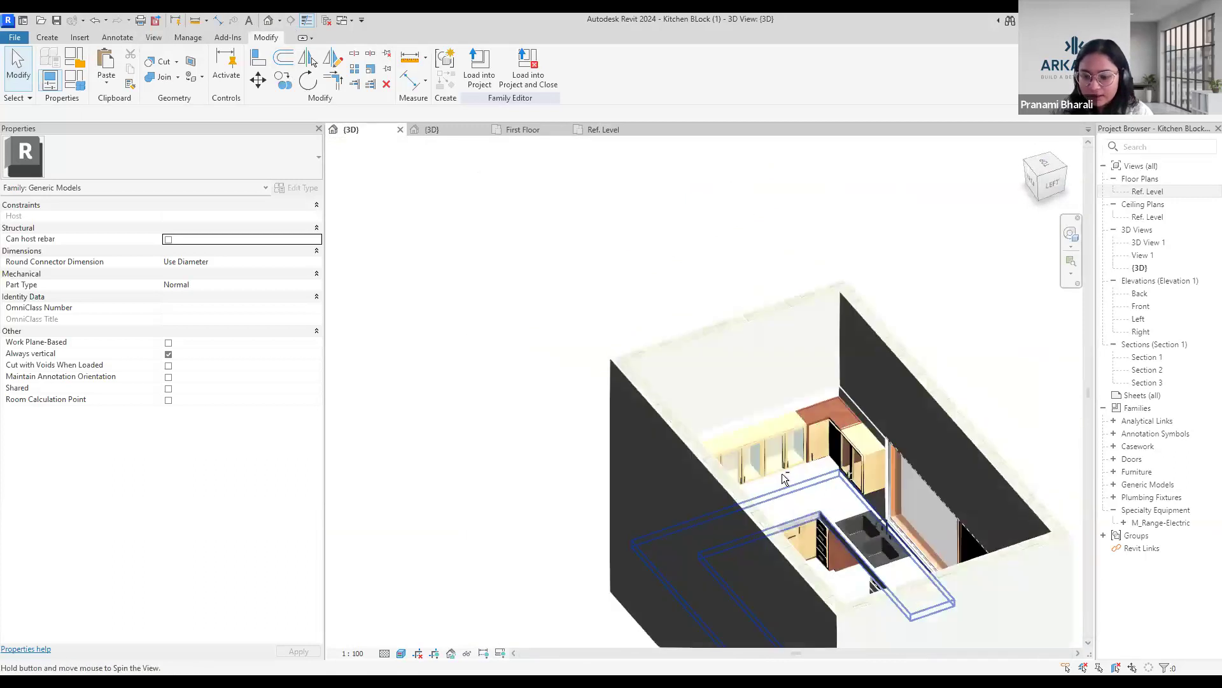
scroll(792, 452, up, 3)
middle_drag(863, 582, 825, 516)
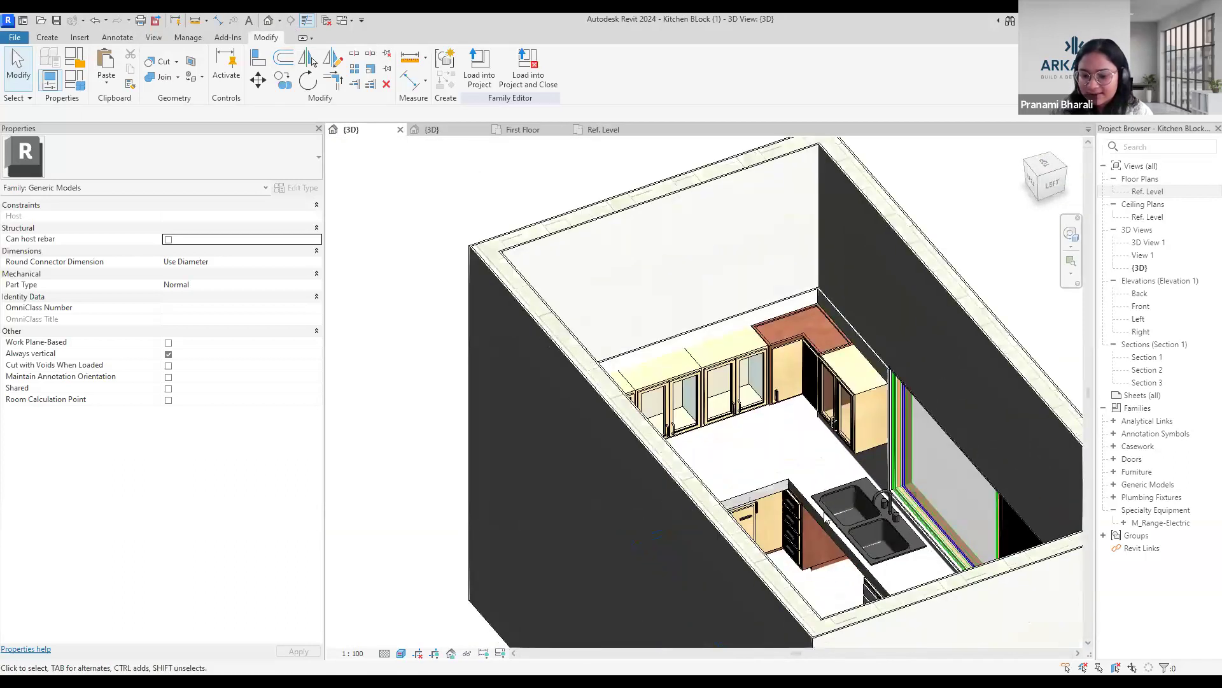
middle_drag(793, 430, 757, 336)
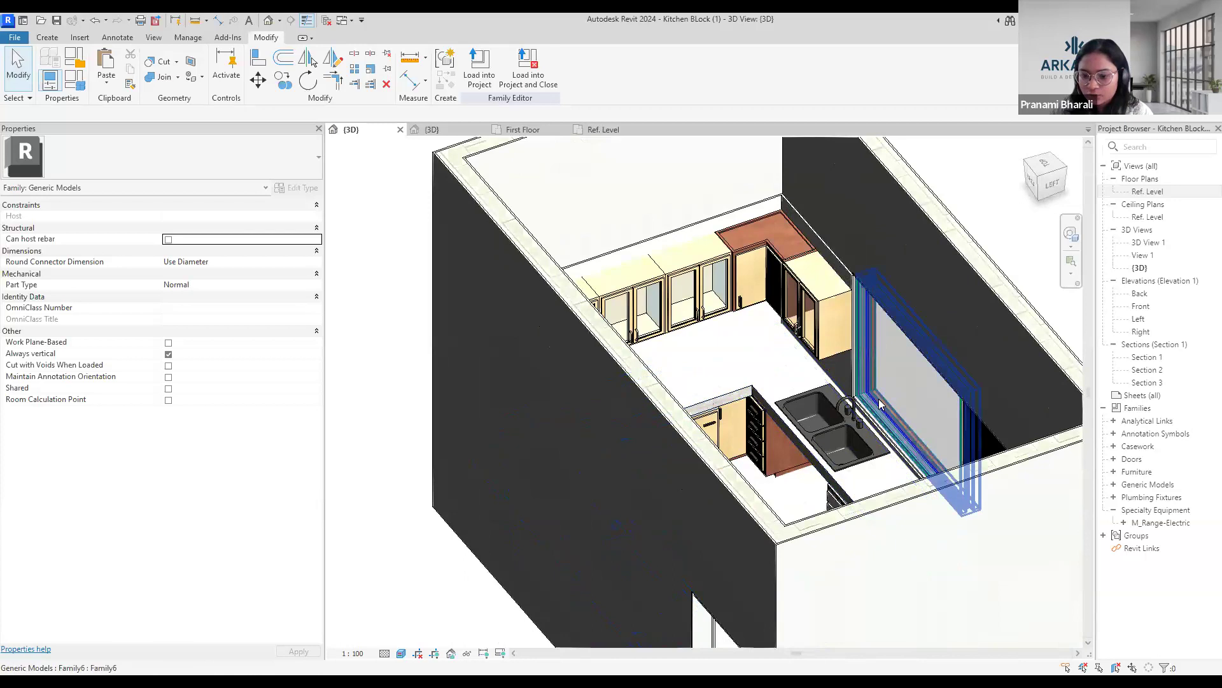
shift+middle_drag(881, 402, 951, 450)
scroll(962, 456, down, 4)
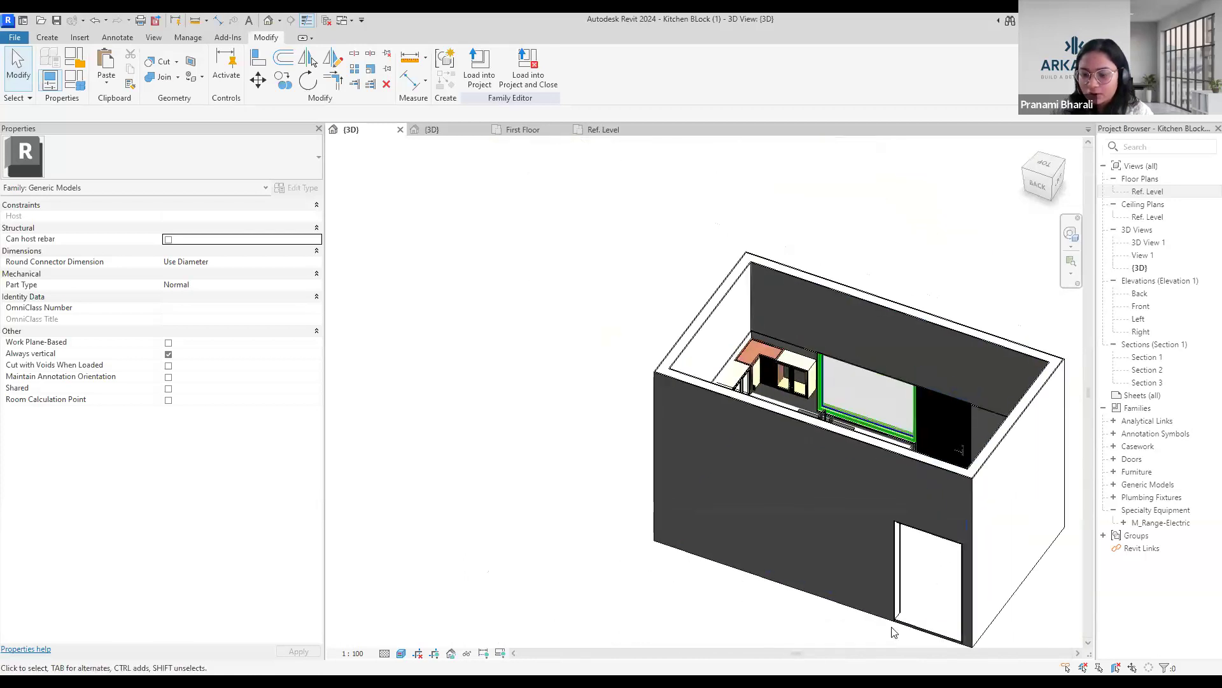
shift+middle_drag(764, 607, 643, 567)
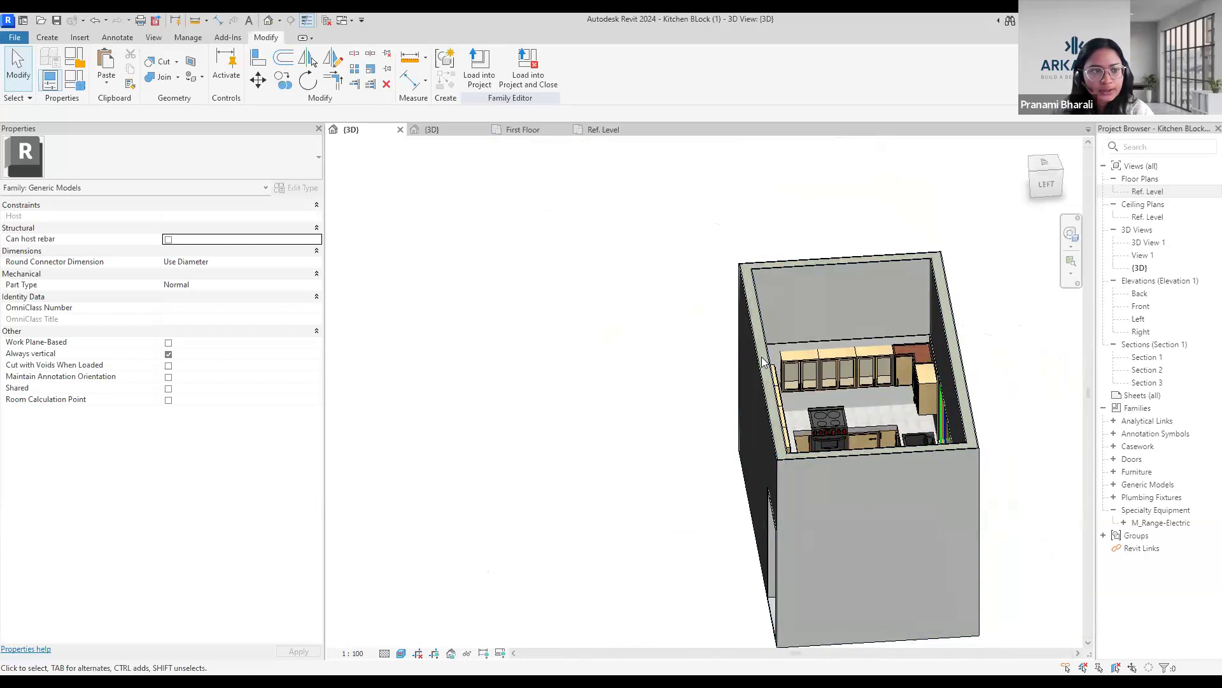
Create a new family from the Metric Generic Model template in the English template folder.
click(22, 21)
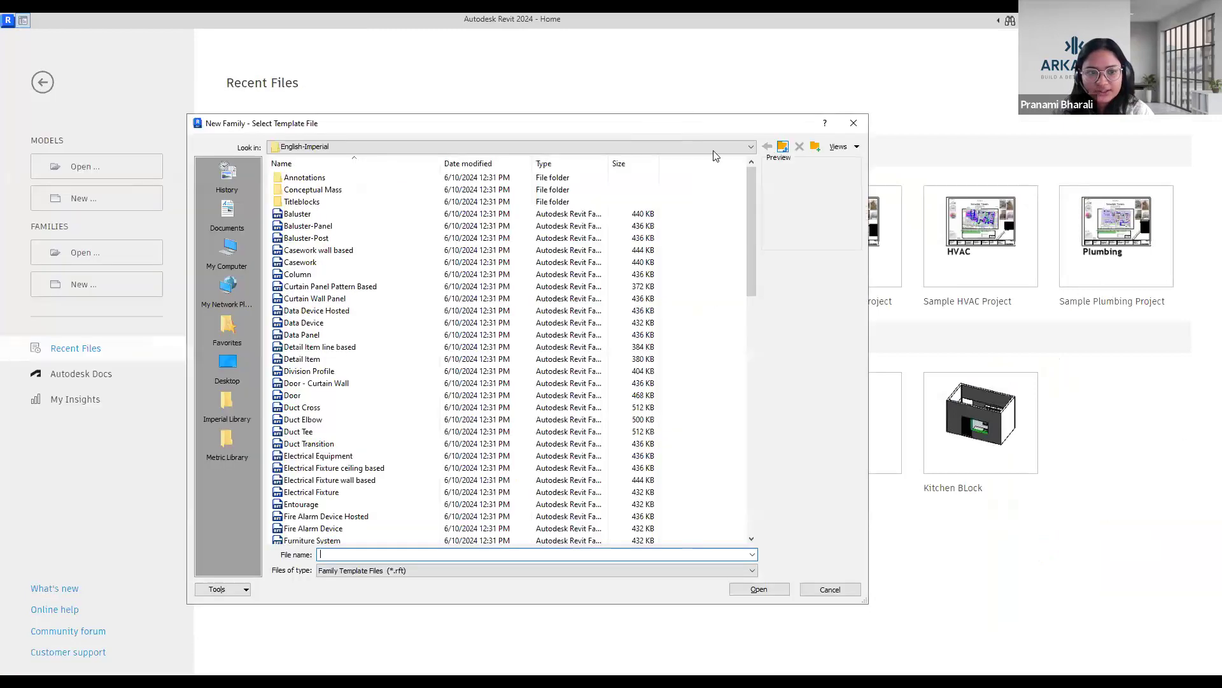
double_click(335, 201)
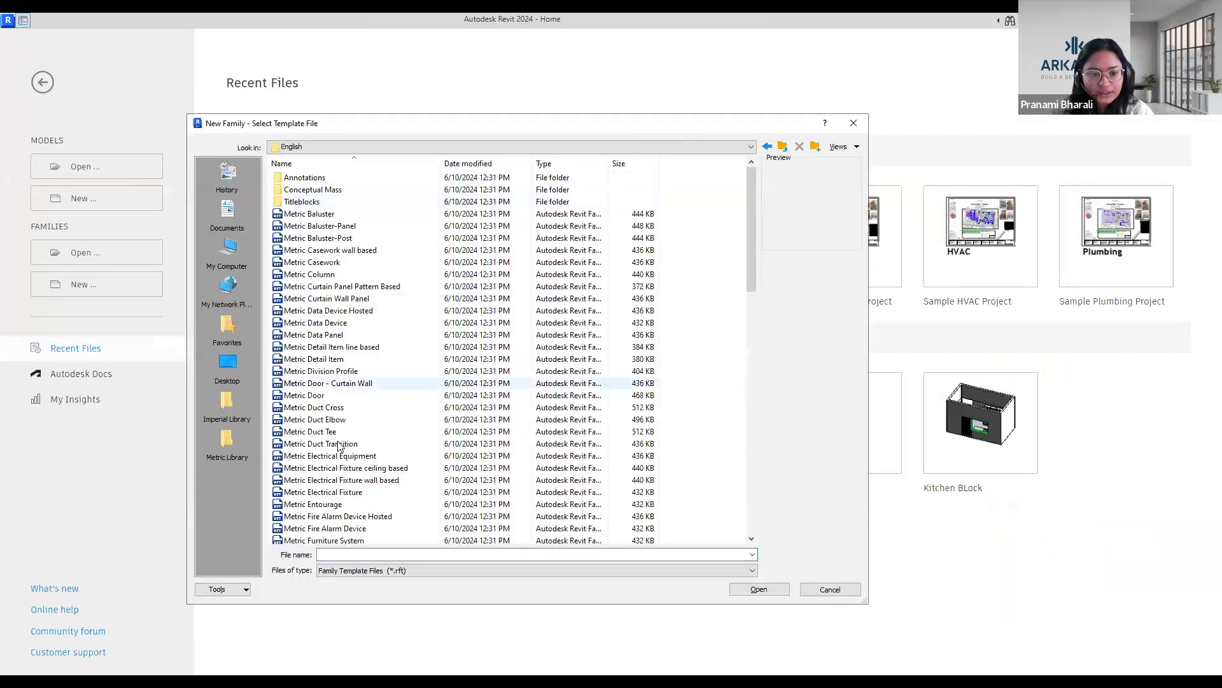
scroll(338, 446, down, 7)
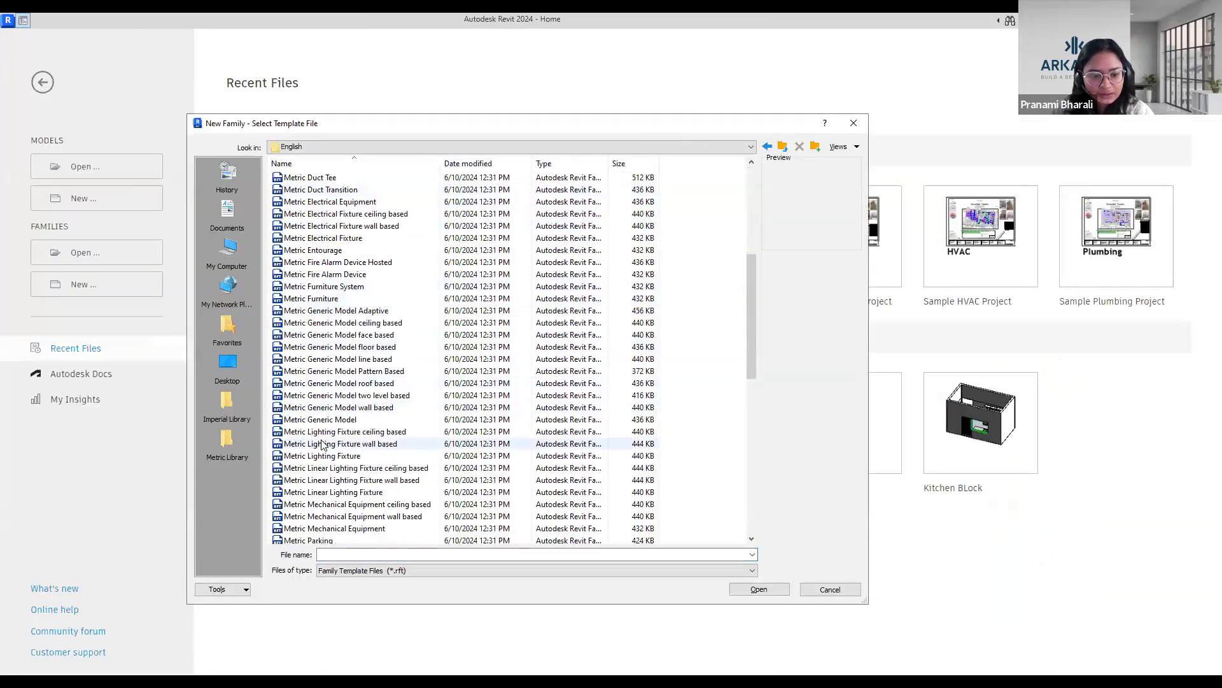
scroll(349, 420, down, 1)
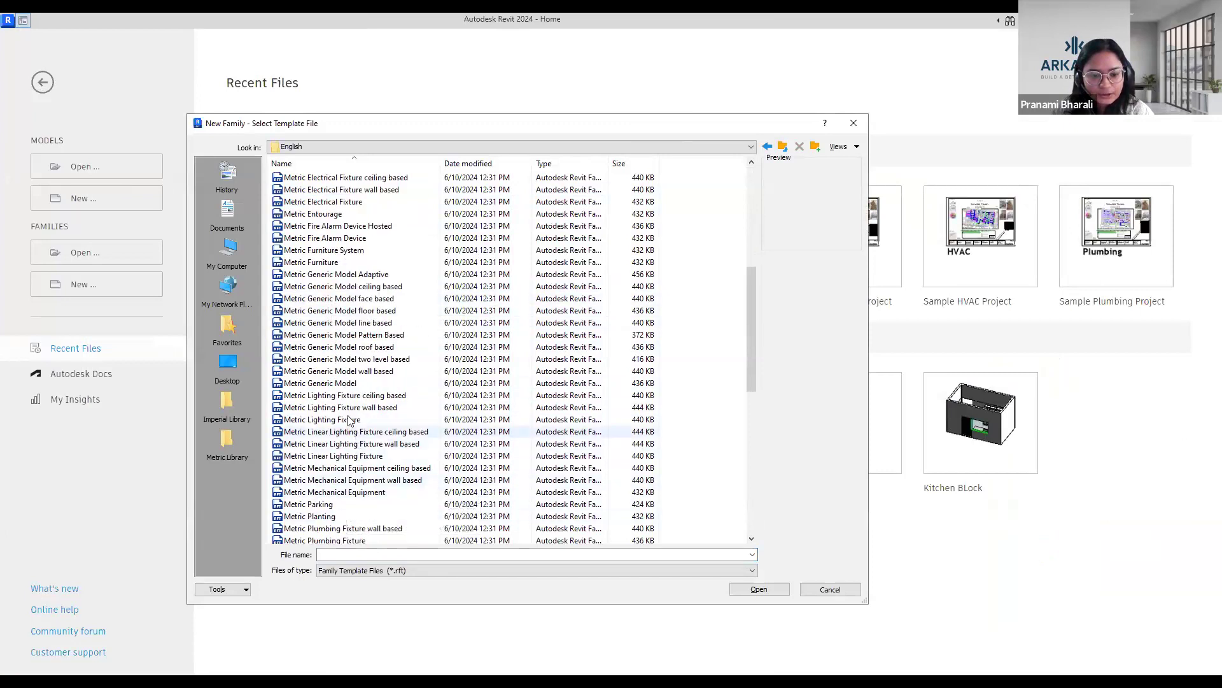
click(337, 384)
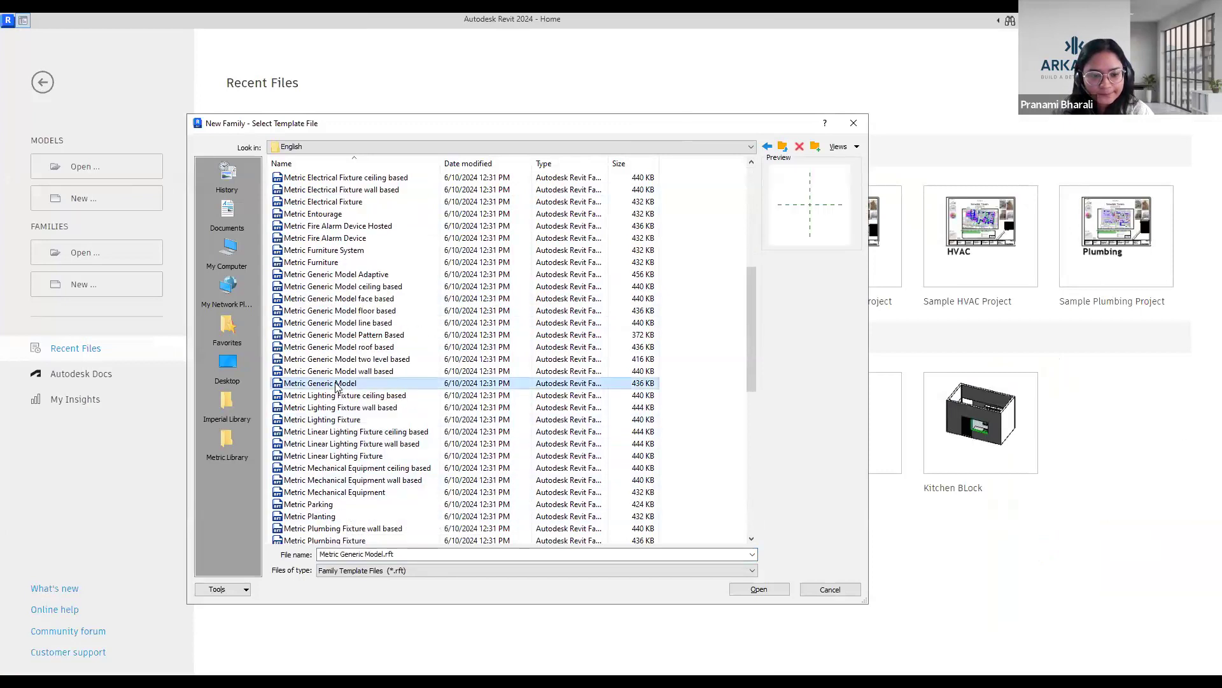
click(775, 587)
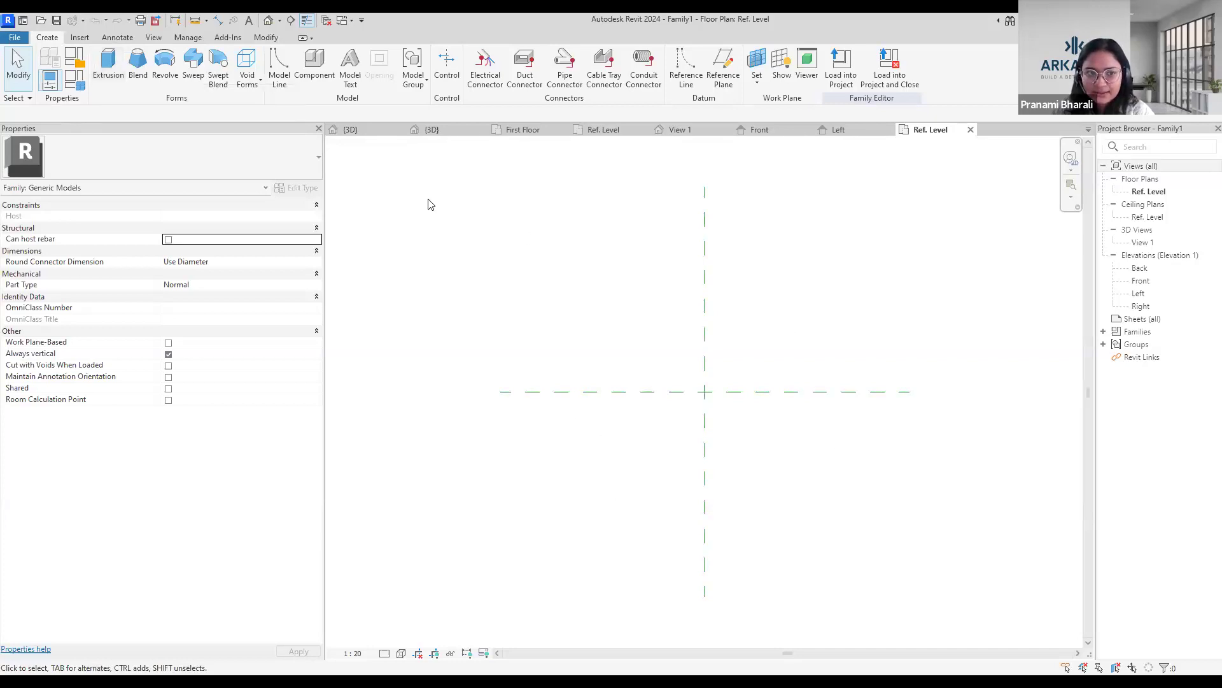
Try to place a component in the new family, without loading a component family.
click(305, 66)
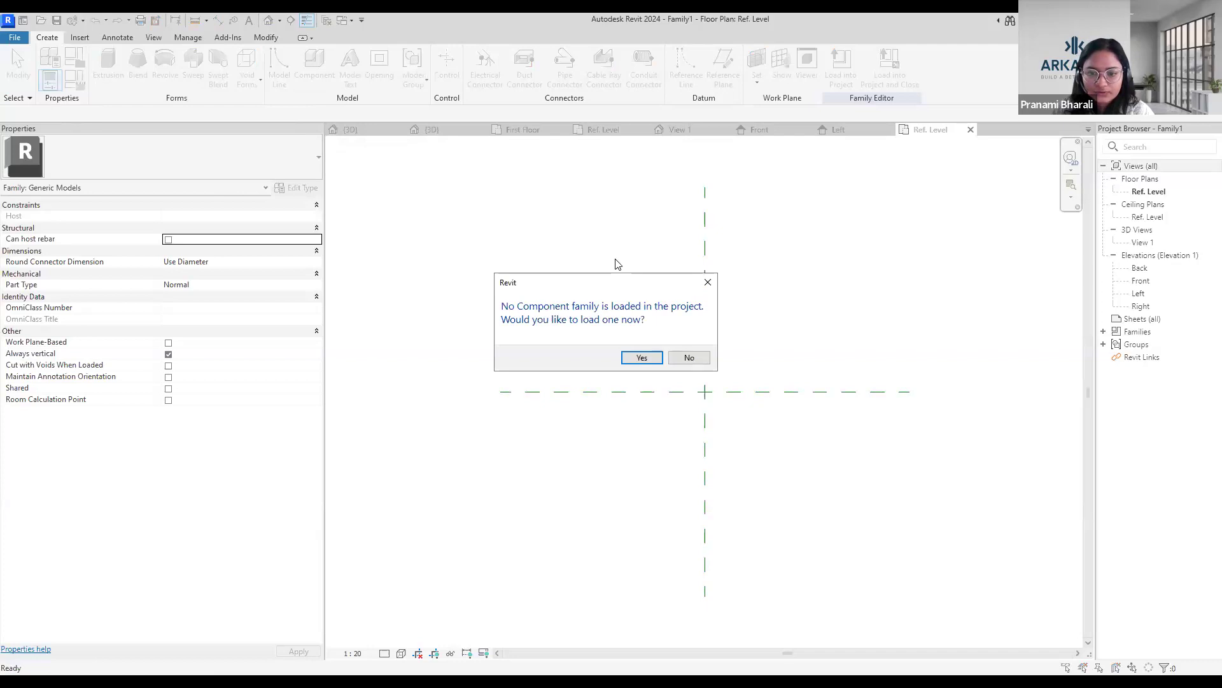
key(Escape)
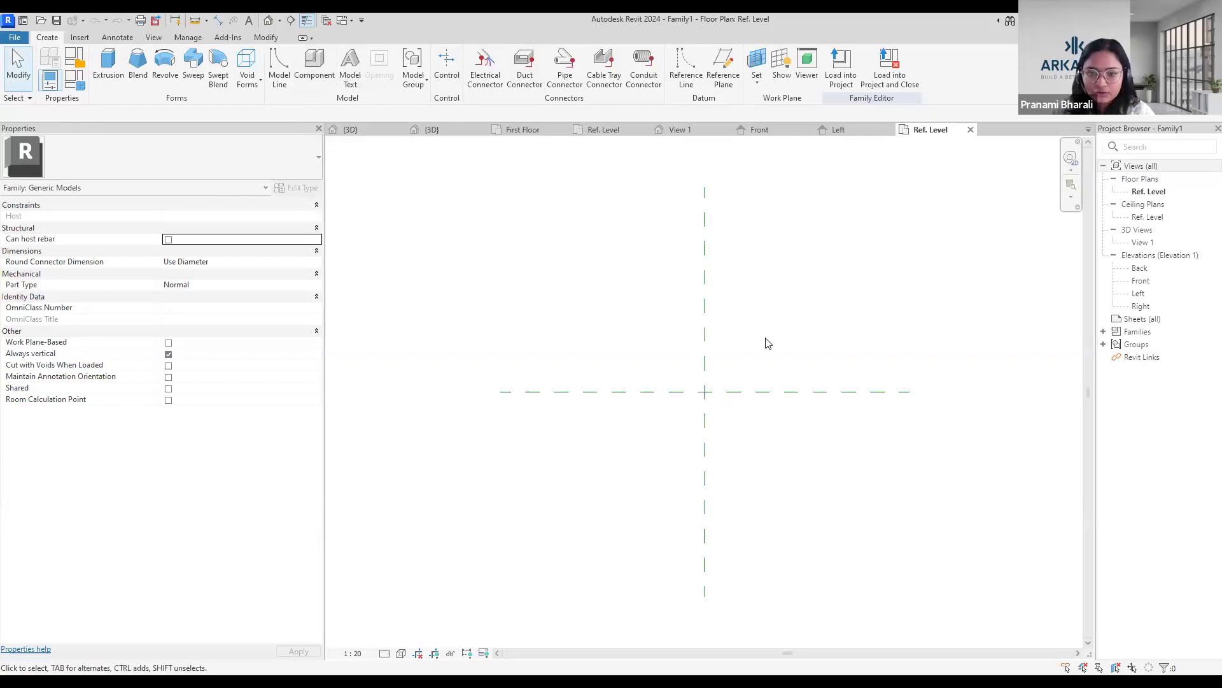
scroll(597, 404, down, 4)
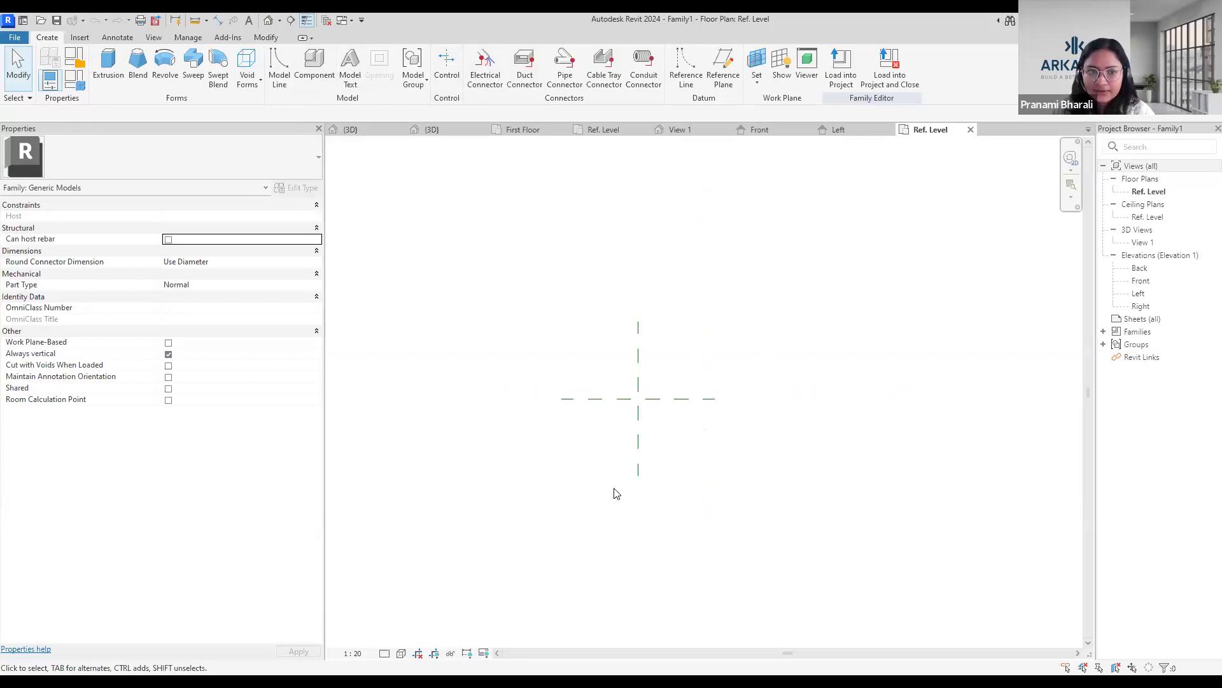
Leave the new family, return to the kitchen block's 3D view and review the complete block from above.
click(506, 130)
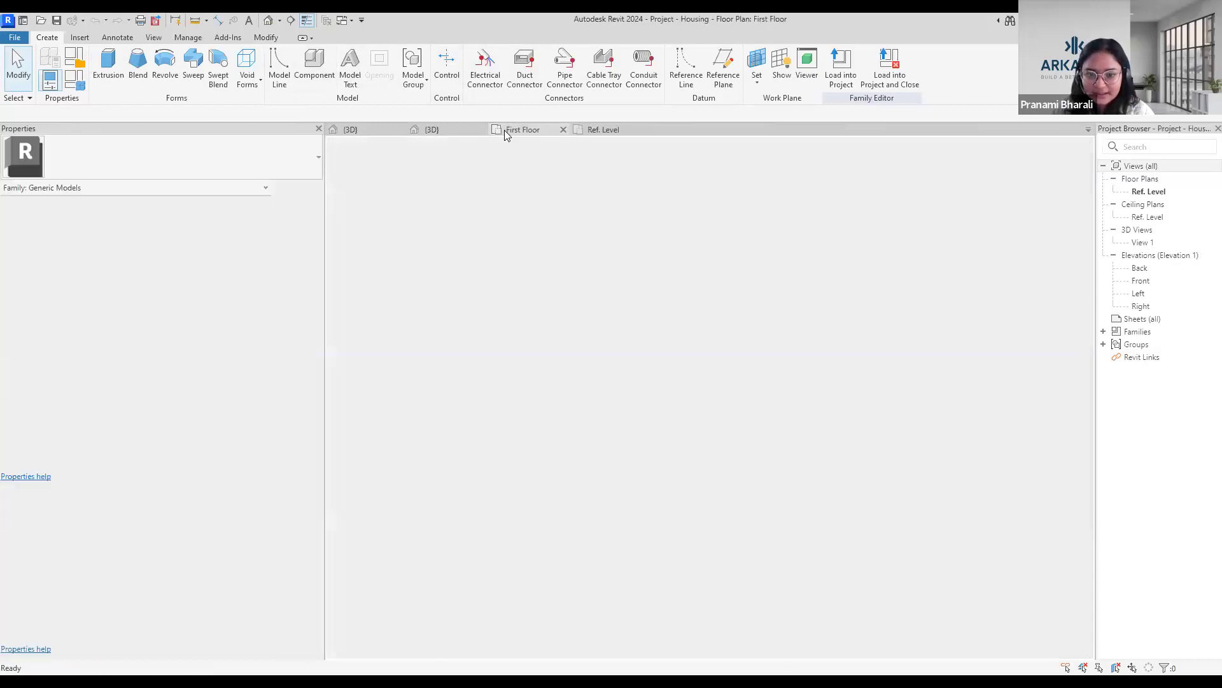
click(436, 130)
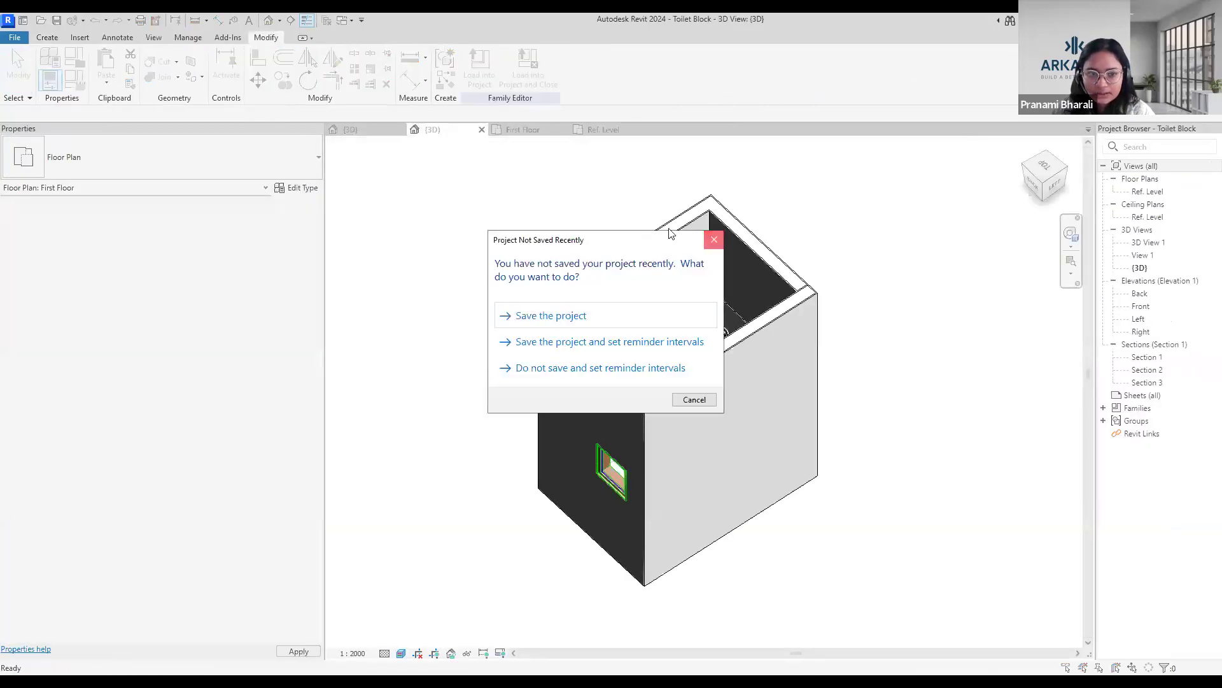
click(379, 132)
scroll(835, 460, down, 2)
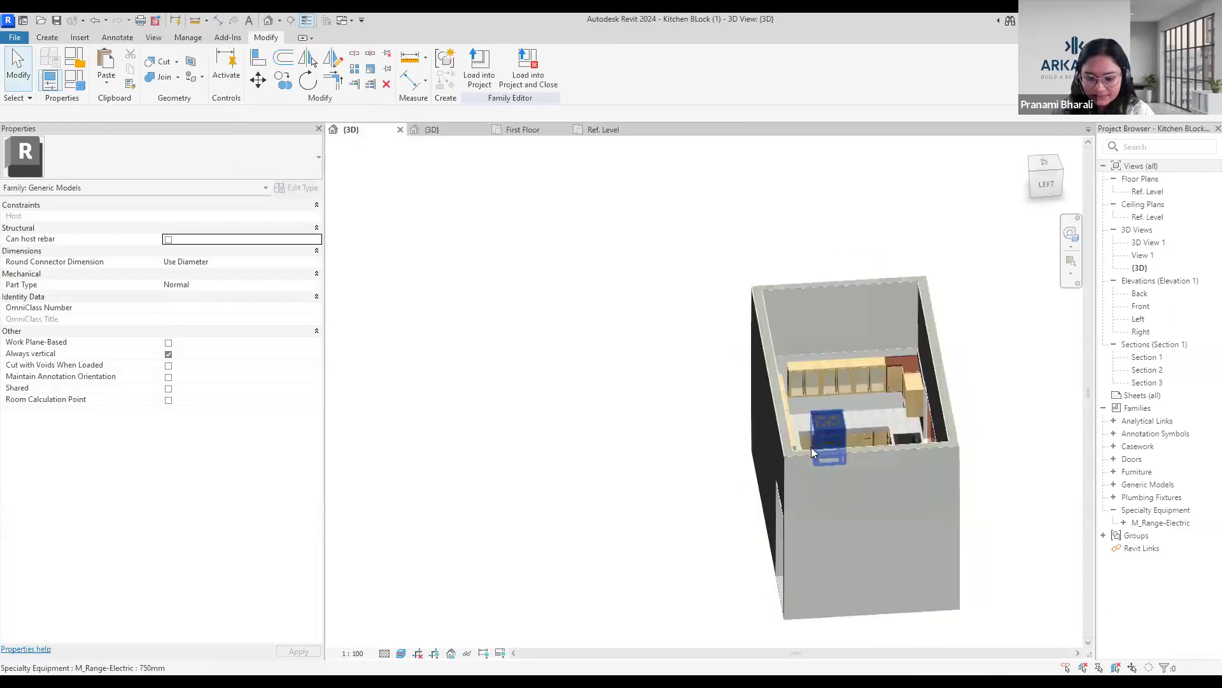
mouse_move(805, 495)
shift+middle_down()
mouse_move(834, 531)
mouse_move(792, 487)
mouse_move(805, 487)
shift+middle_up()
scroll(873, 424, up, 3)
scroll(821, 489, down, 1)
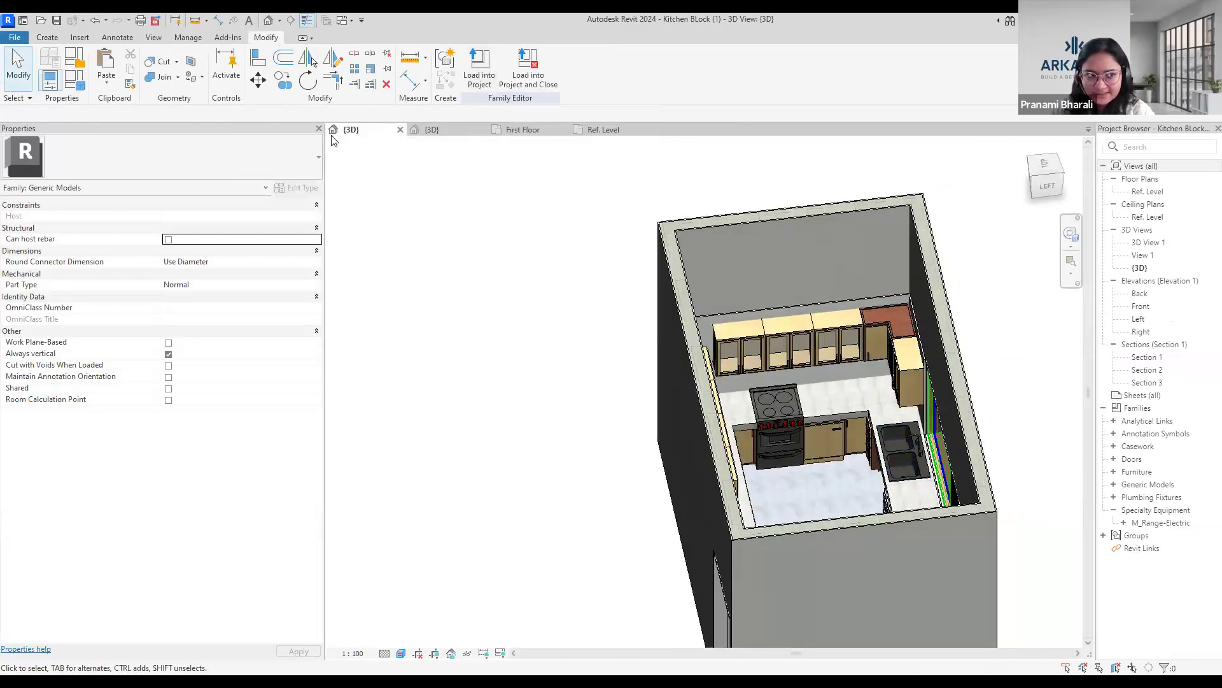
scroll(609, 425, down, 2)
scroll(595, 493, down, 1)
middle_drag(590, 458, 567, 368)
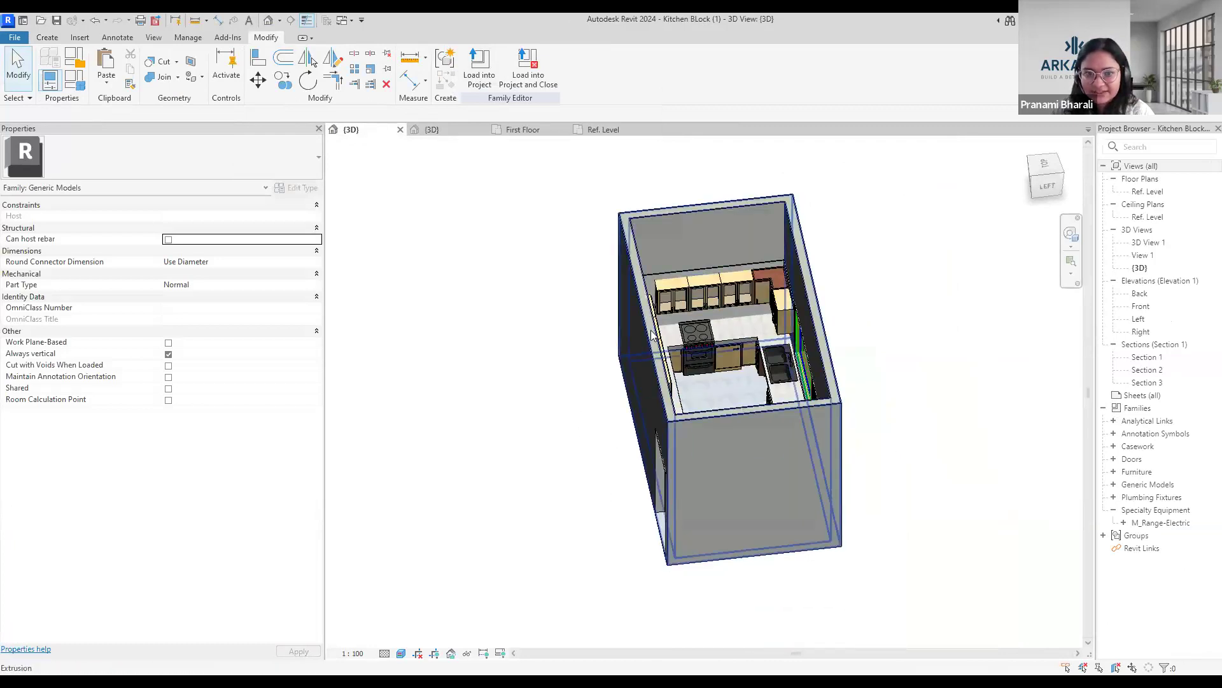
Load the kitchen block into the housing project and place one instance on the First Floor, outside the building's west side between grids C and D.
click(479, 70)
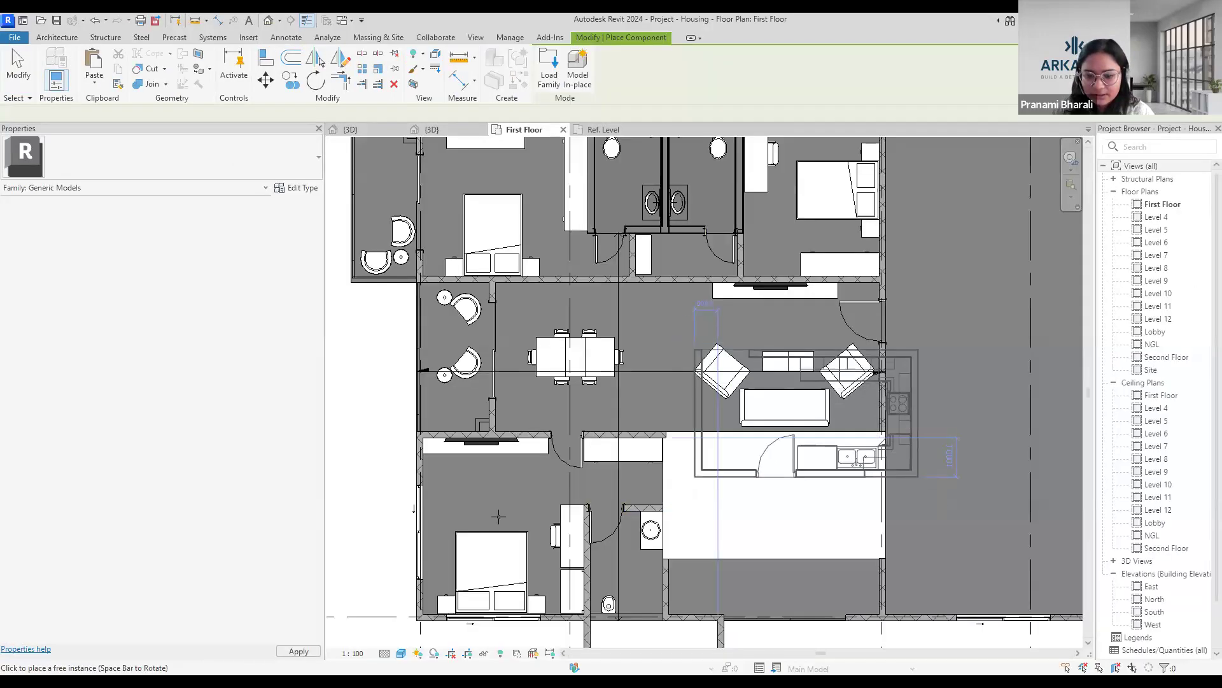
scroll(498, 515, down, 5)
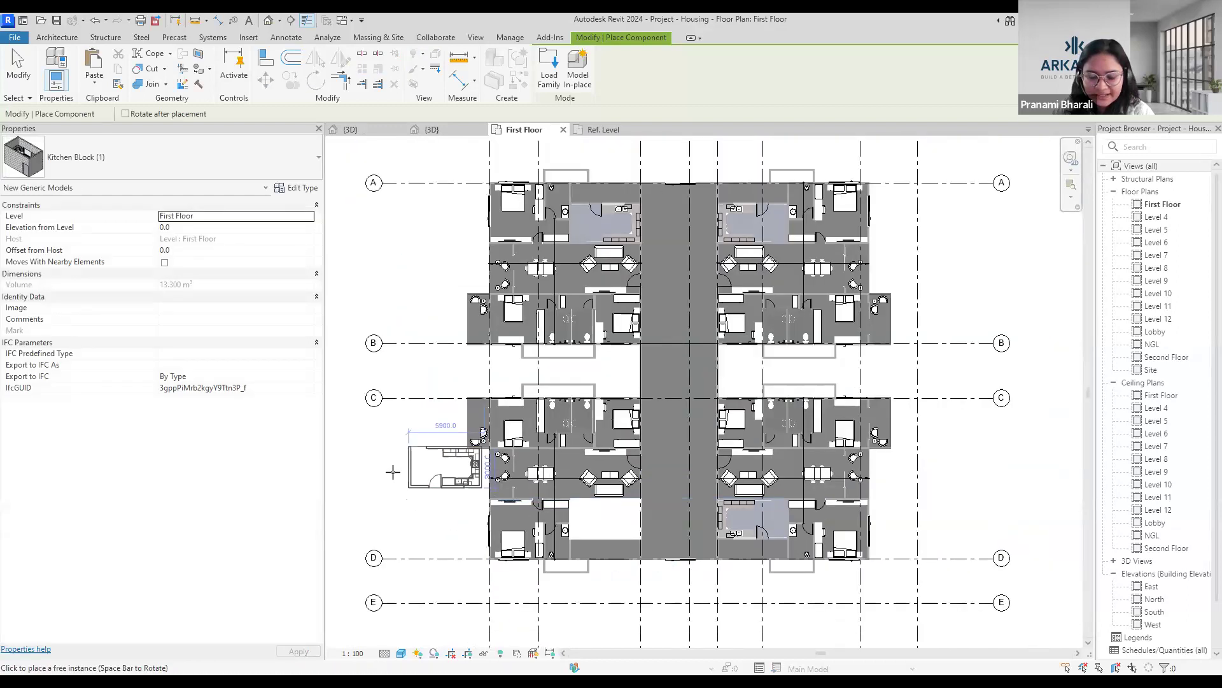
click(358, 512)
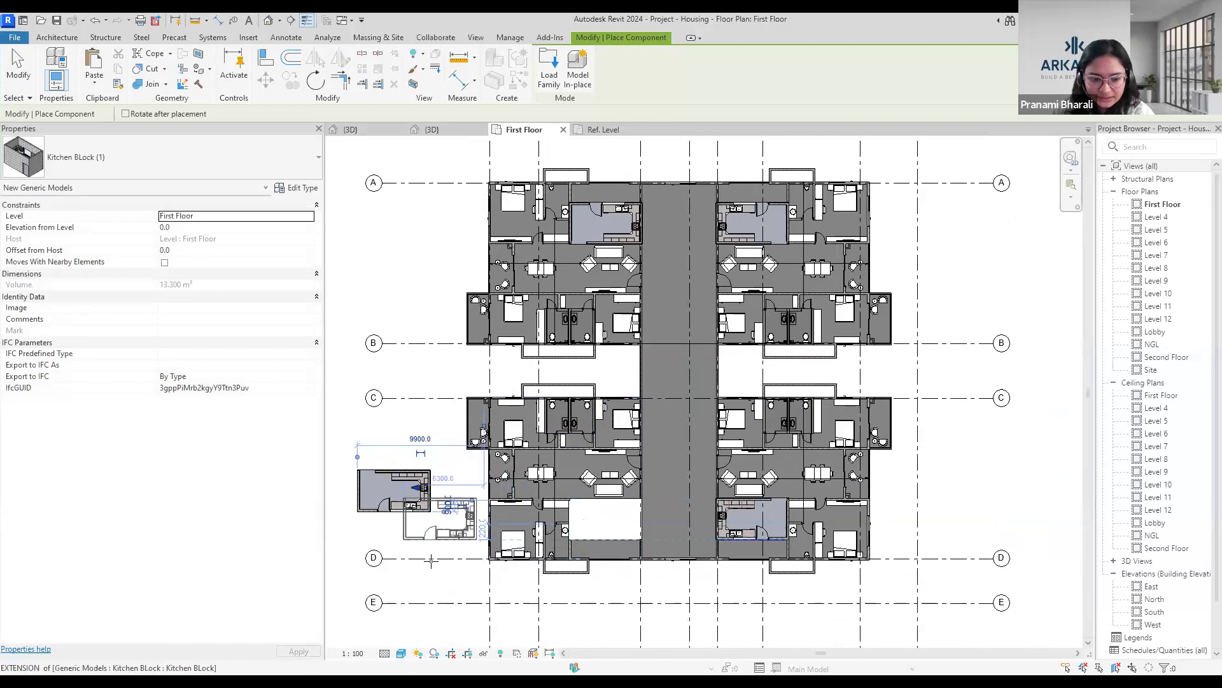
Place a second kitchen block in the empty kitchen space of the southwest apartment, aligned with the room's wall corner, and end placement.
scroll(431, 559, up, 2)
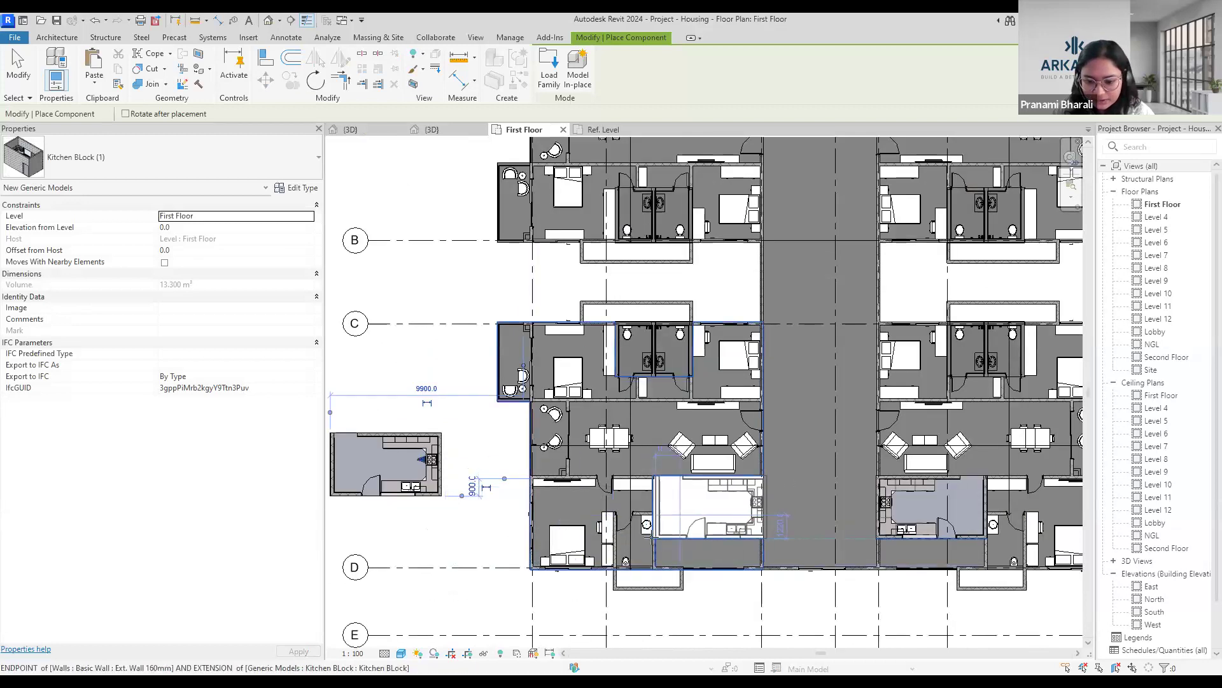
scroll(652, 538, up, 3)
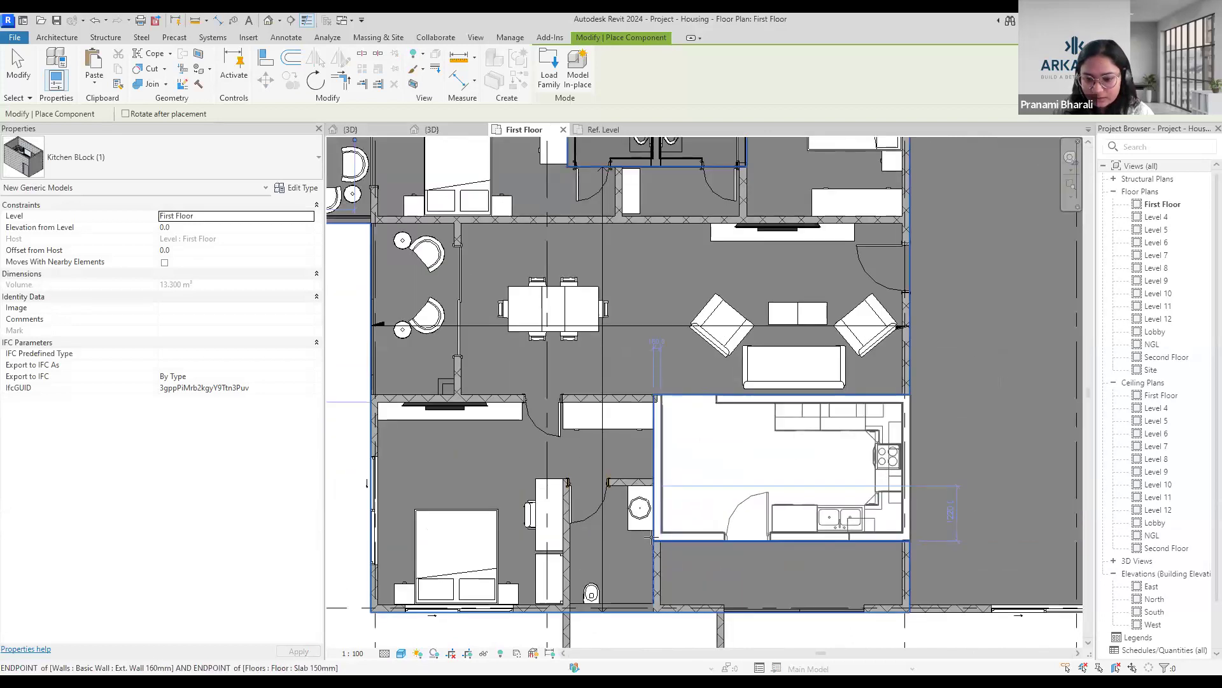
click(652, 538)
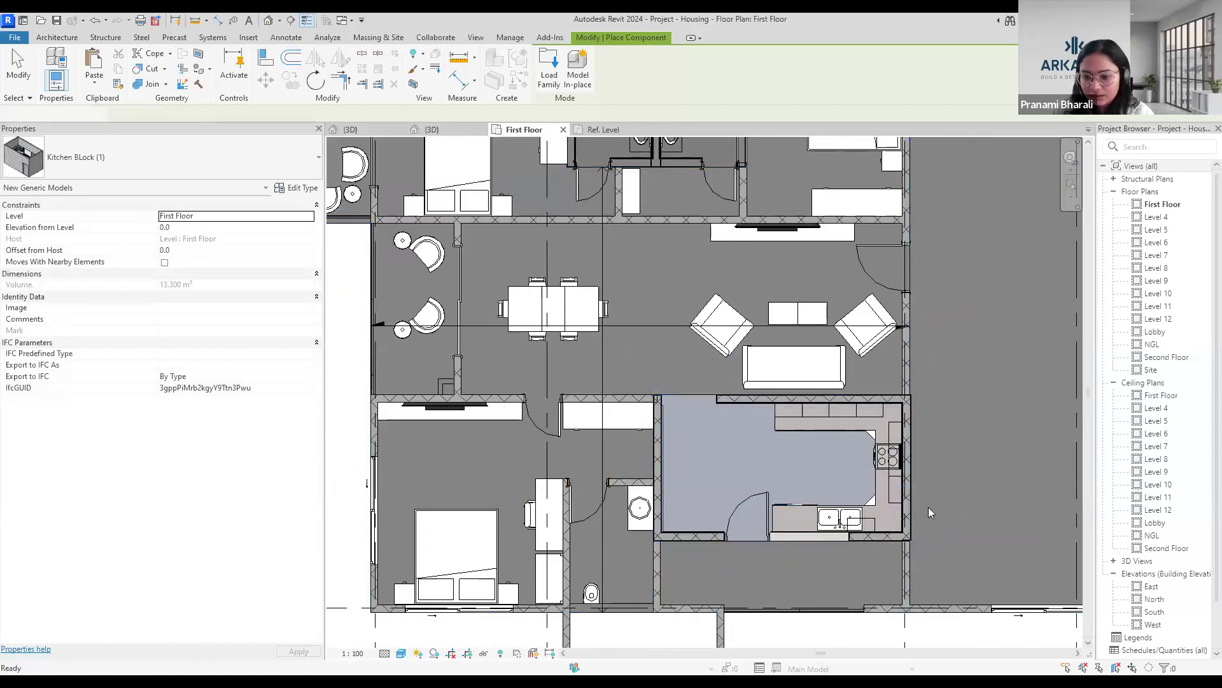
key(Escape)
key(Escape)
Isolate the kitchen block outside the building in a section-boxed 3D view, and turn off the Section Box to show the whole model.
scroll(926, 511, down, 1)
scroll(923, 511, down, 2)
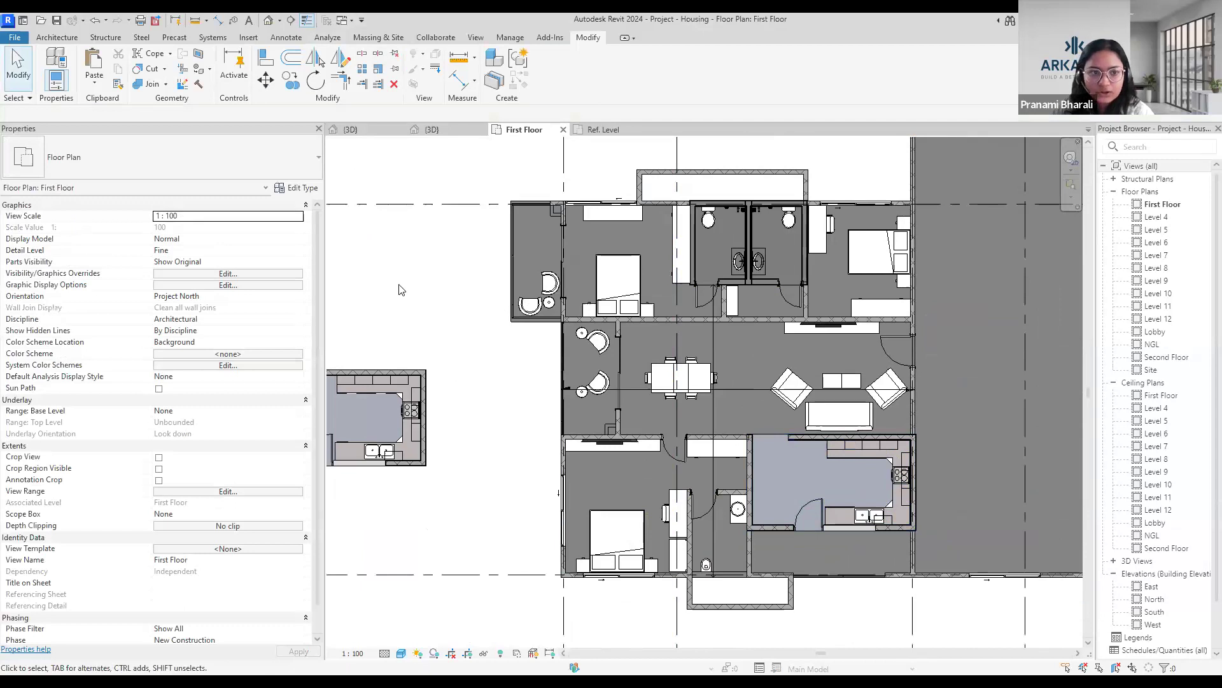
click(412, 371)
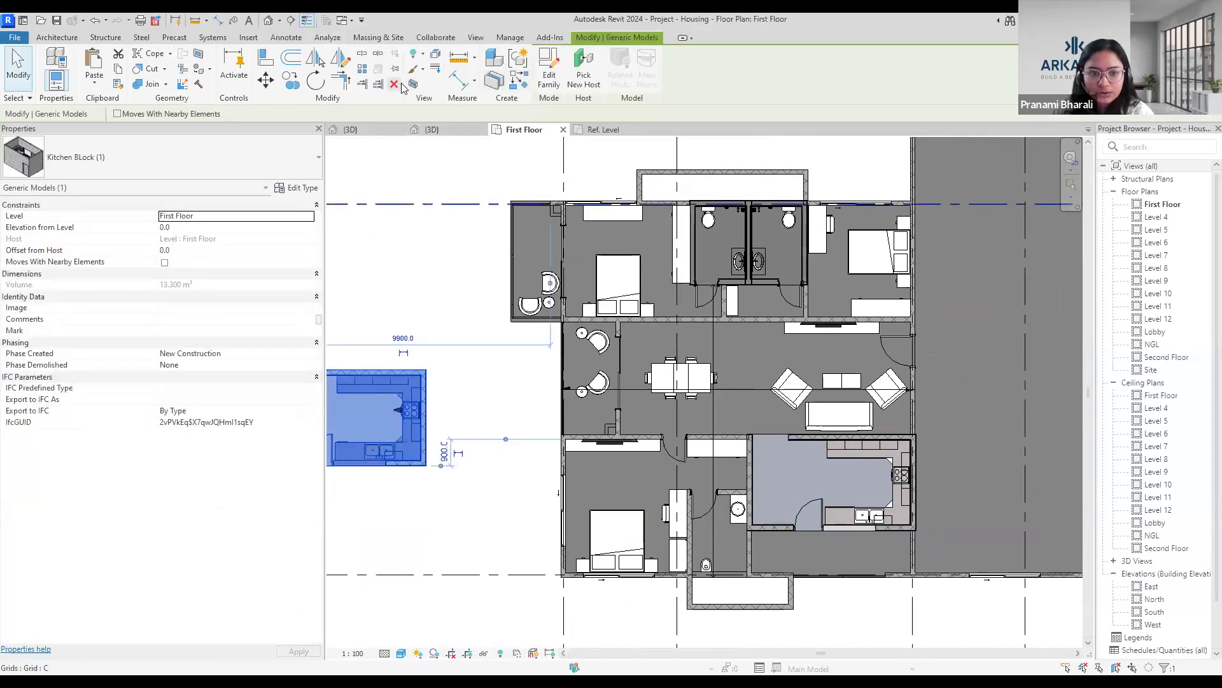
click(412, 83)
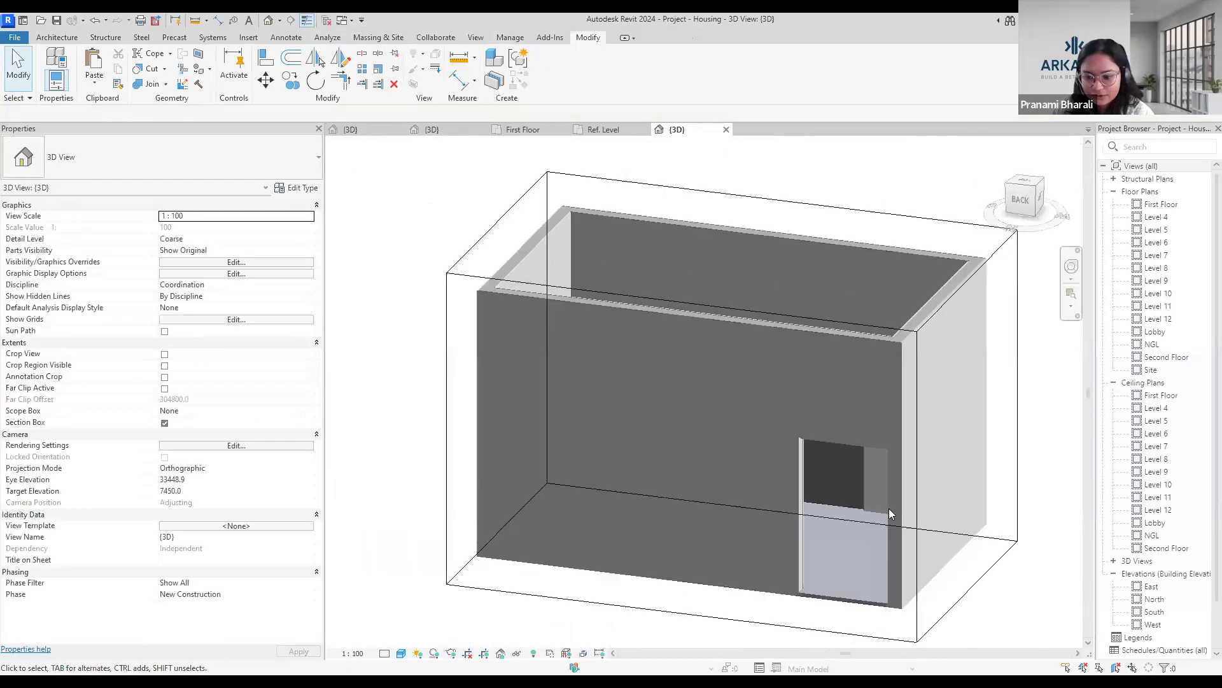
shift+middle_drag(888, 508, 802, 566)
click(165, 423)
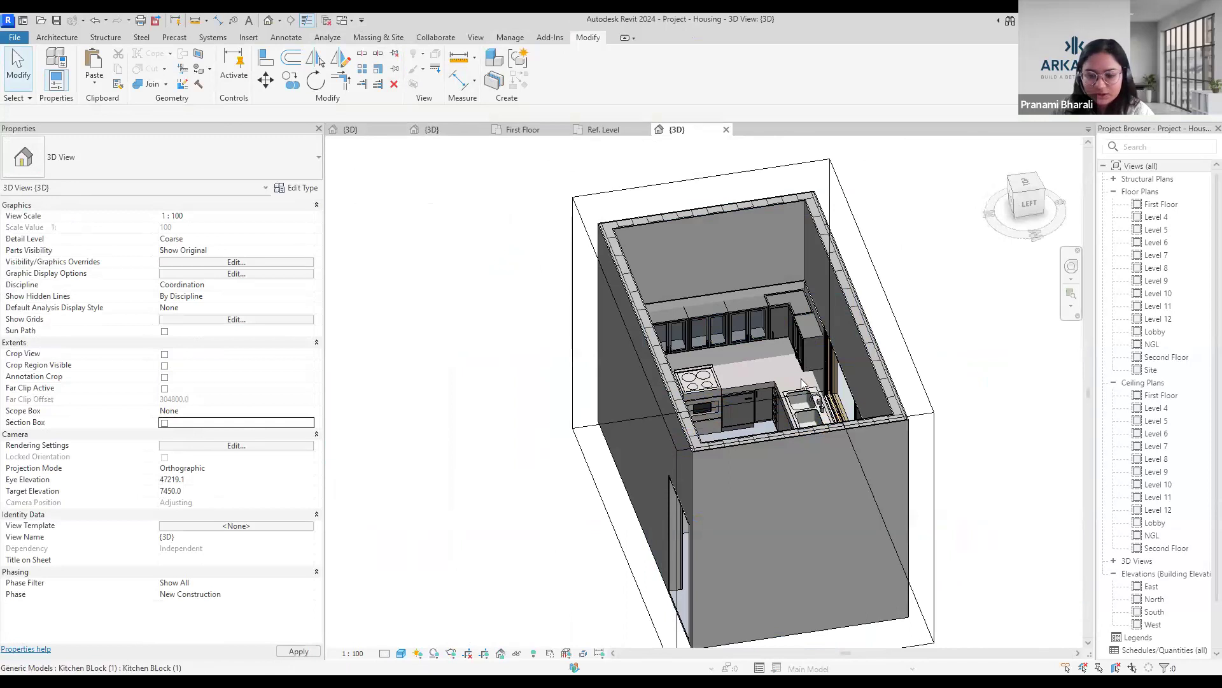
Examine the kitchen block beside the building in 3D, selecting it and viewing it against the apartment floors from several angles.
shift+middle_drag(802, 382, 810, 389)
shift+middle_drag(800, 568, 892, 459)
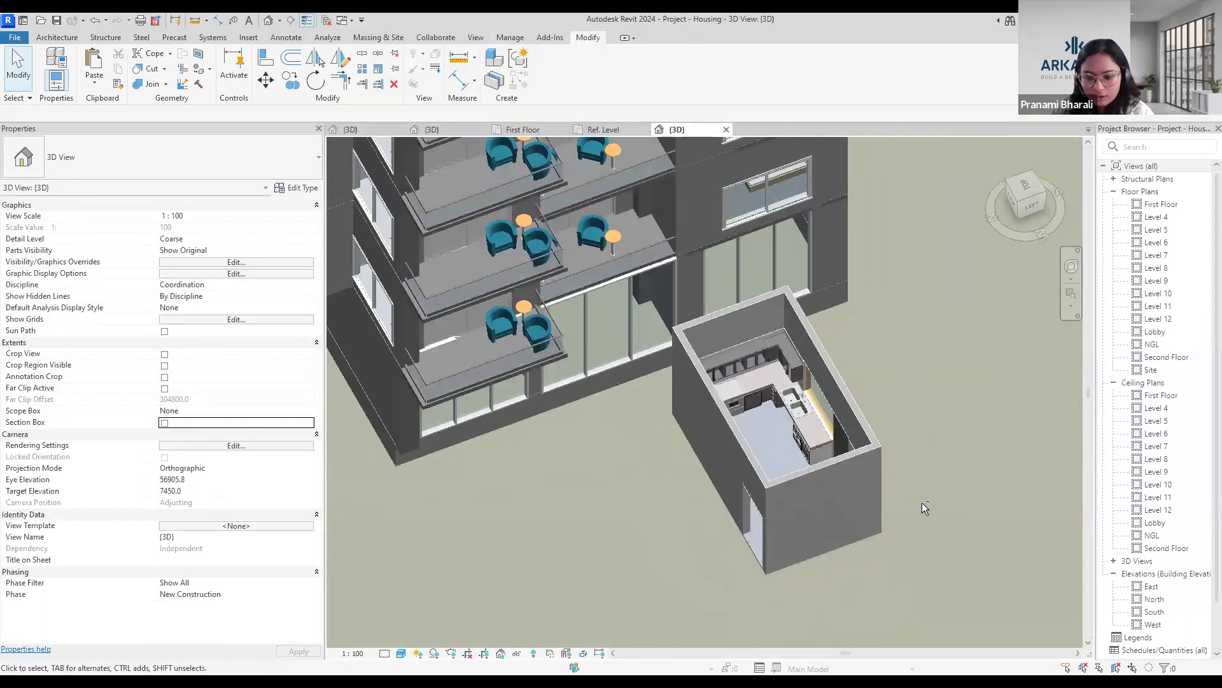
click(878, 495)
scroll(883, 496, down, 1)
shift+middle_drag(914, 469, 903, 459)
shift+middle_drag(882, 548, 871, 561)
scroll(875, 559, up, 1)
scroll(874, 559, down, 1)
scroll(875, 559, up, 2)
scroll(875, 559, down, 2)
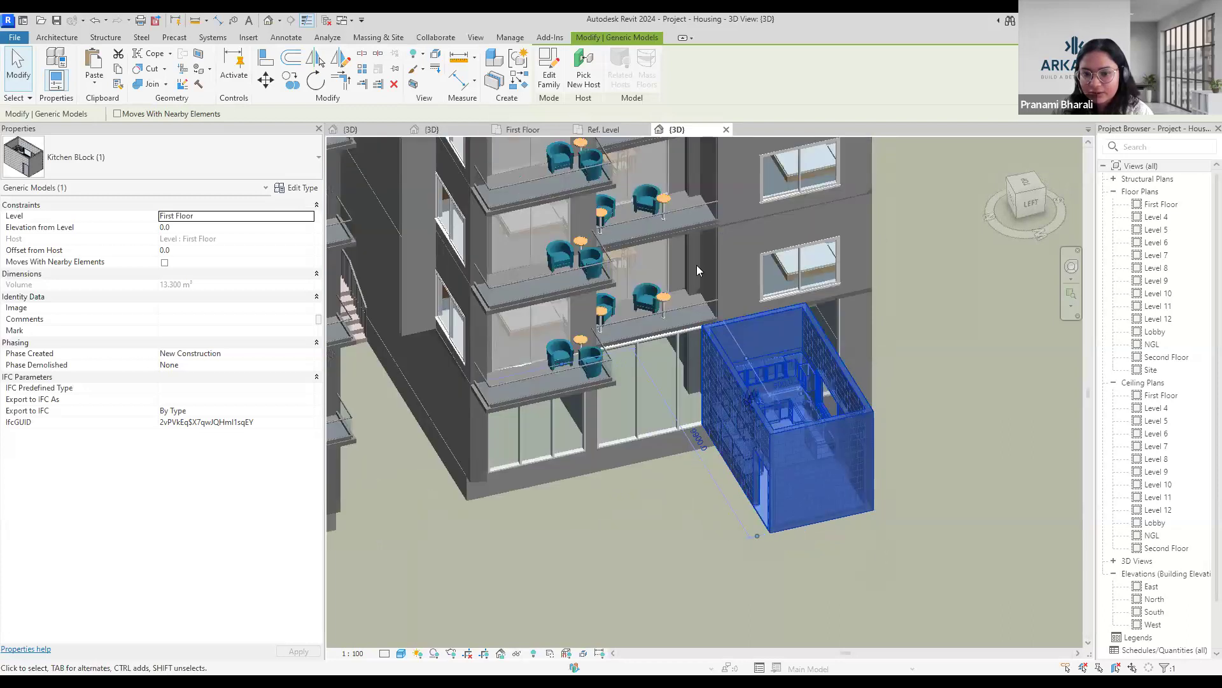
scroll(850, 430, down, 1)
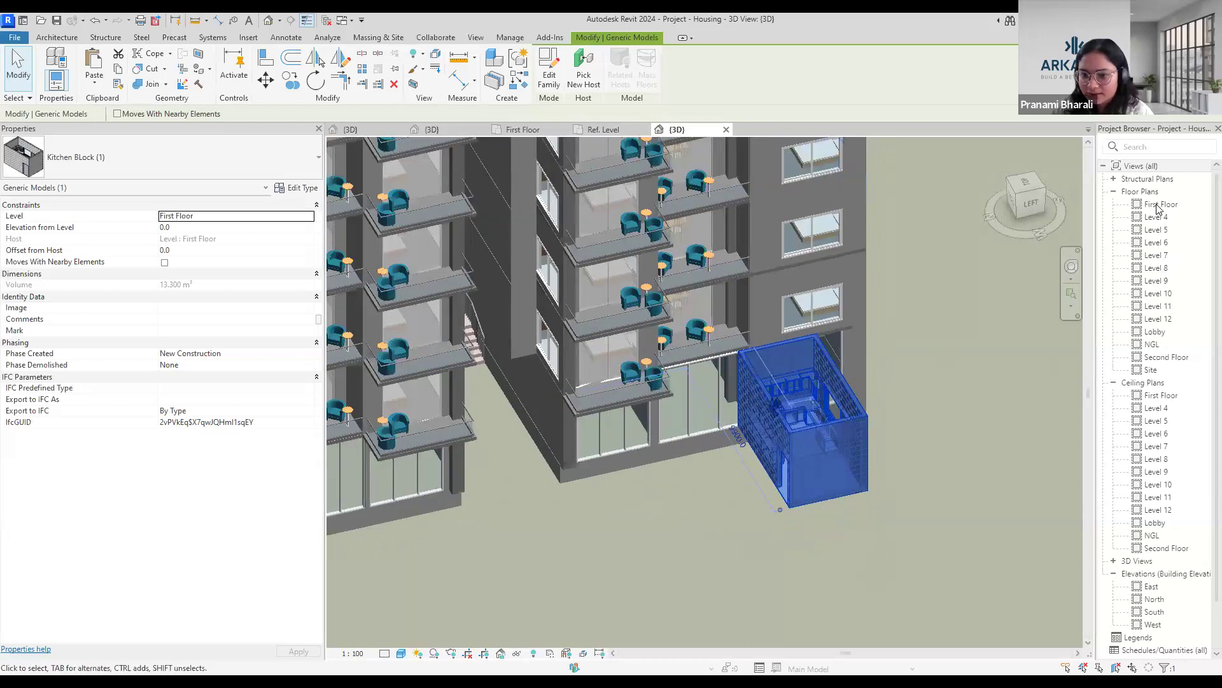
Return to the First Floor plan and select the western toilet block of the apartment containing the new kitchen.
double_click(1158, 205)
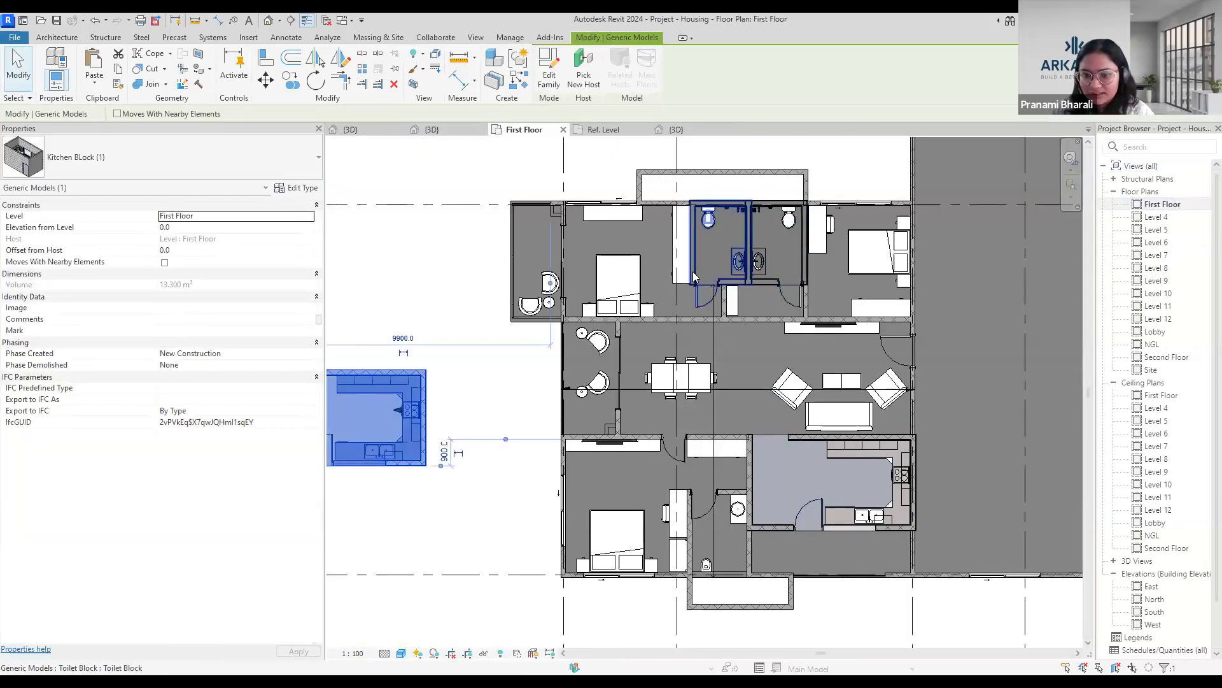
click(692, 271)
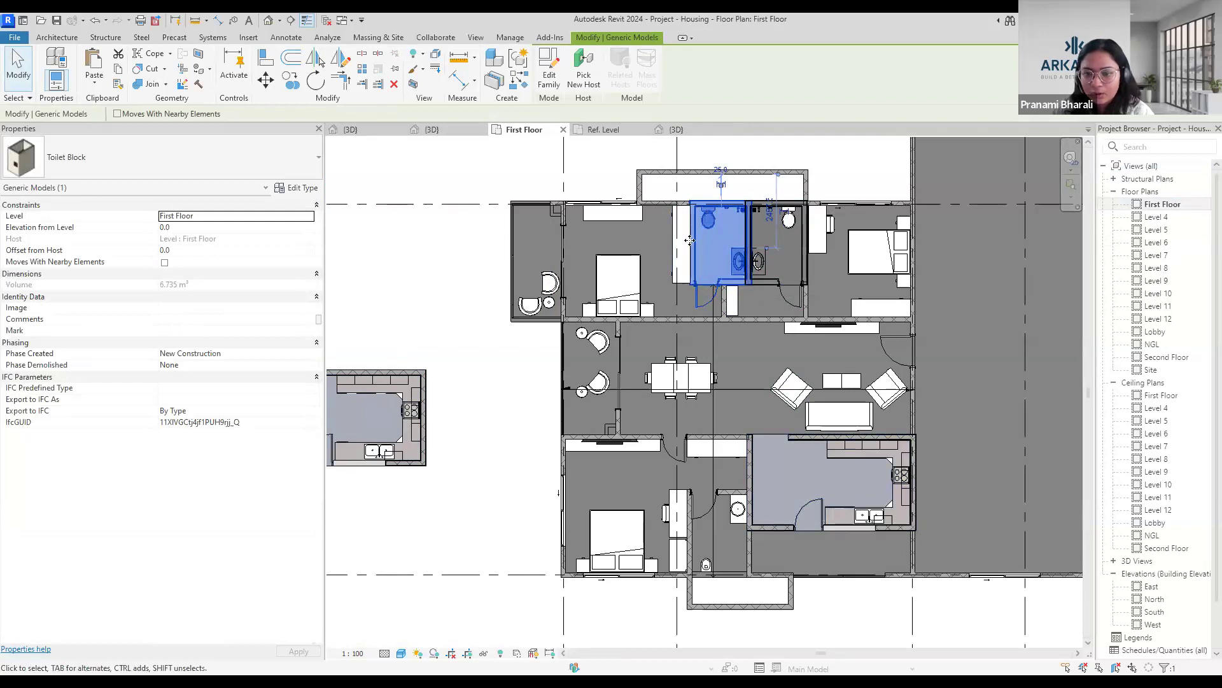
scroll(690, 240, up, 4)
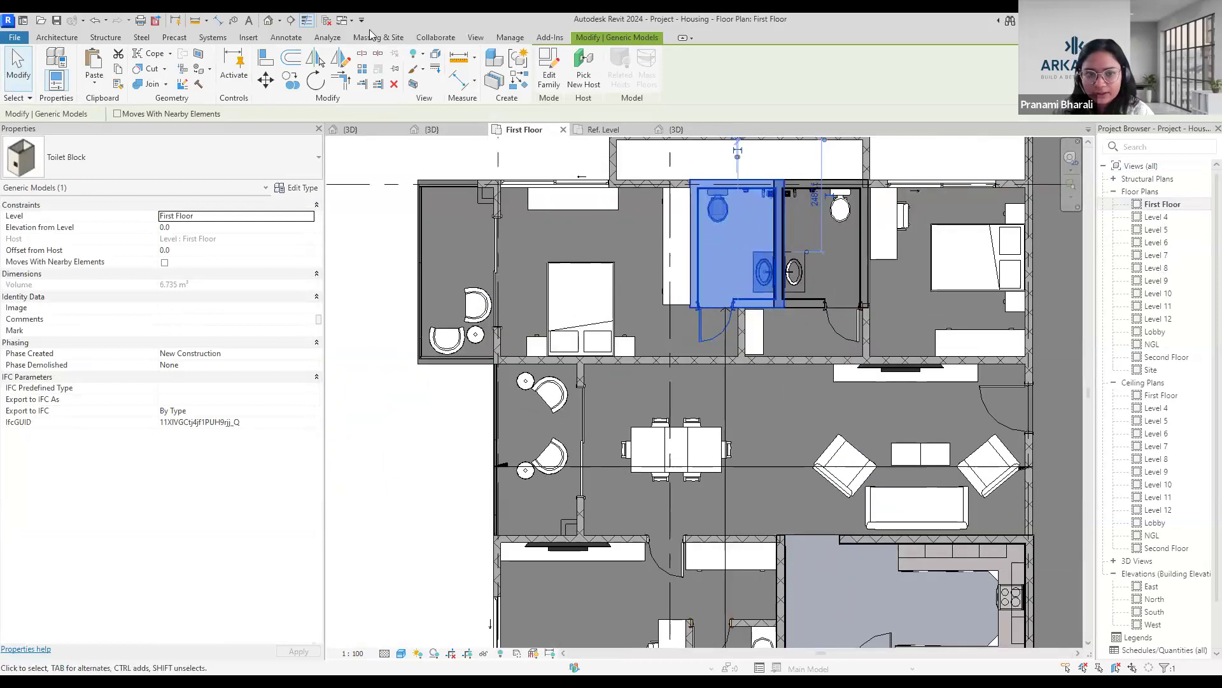
Close the project's 3D view and switch to the Toilet Block family's 3D view to see the block from outside.
click(727, 129)
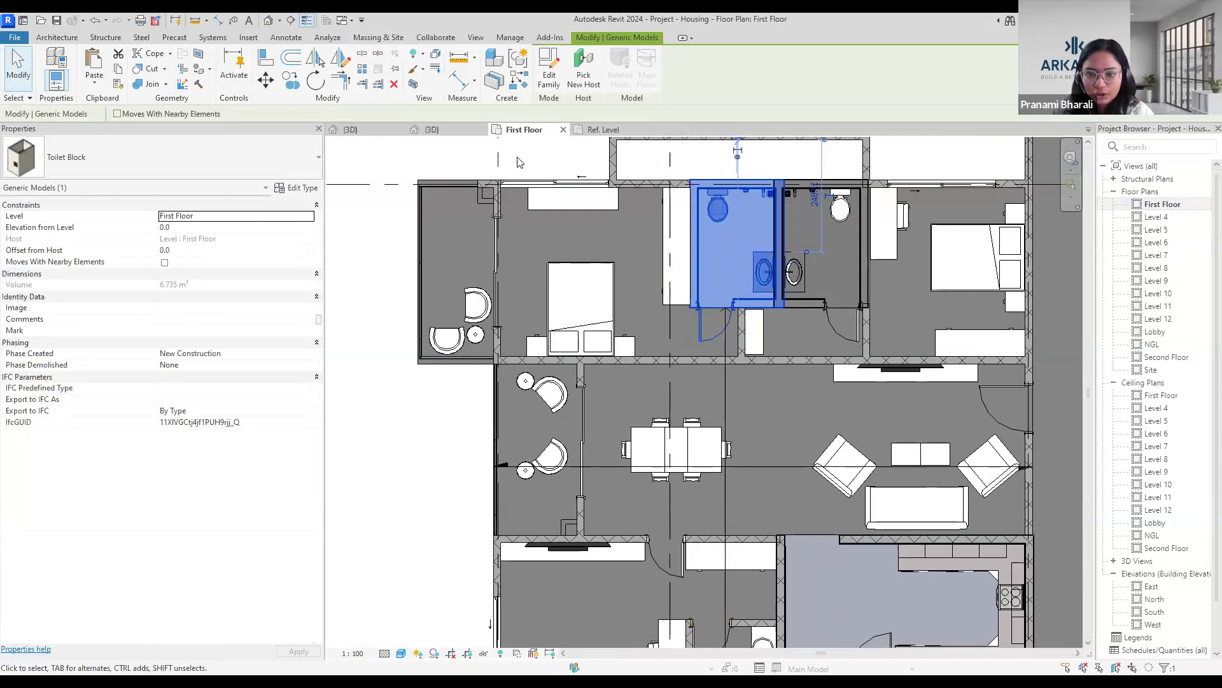
click(436, 131)
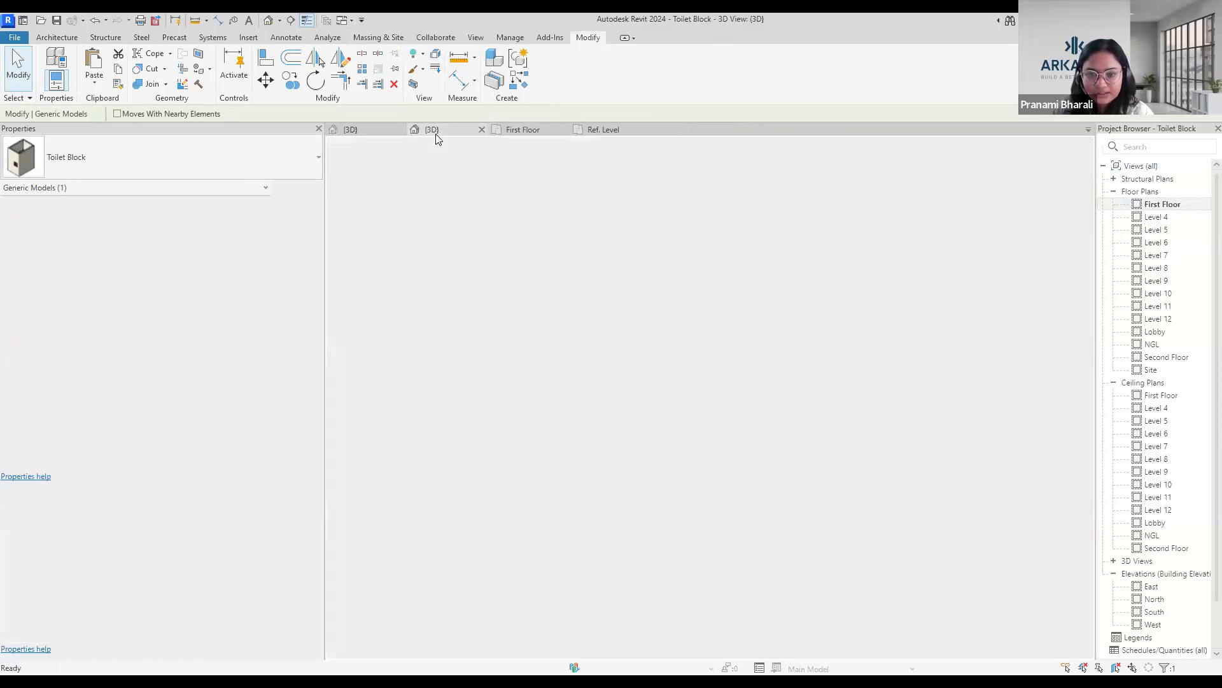
shift+middle_drag(522, 550, 891, 292)
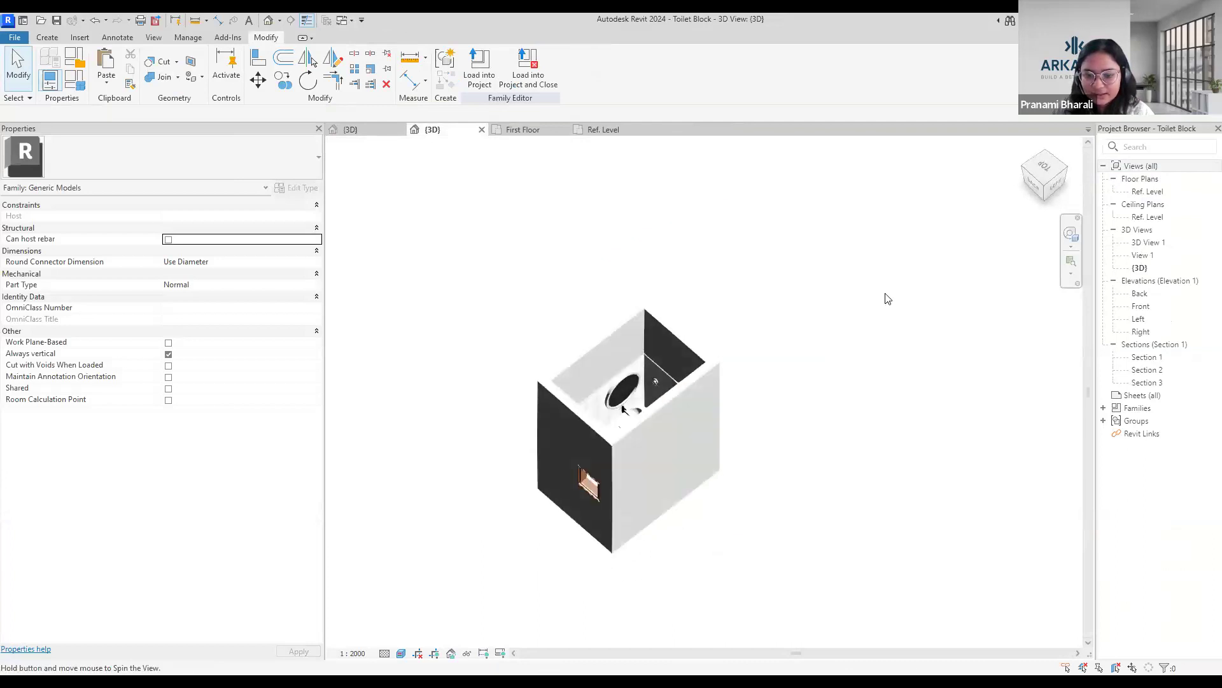
Open the Toilet Block's Ref. Level plan and examine its walls, tiling, water closet, washbasin and door.
double_click(1153, 192)
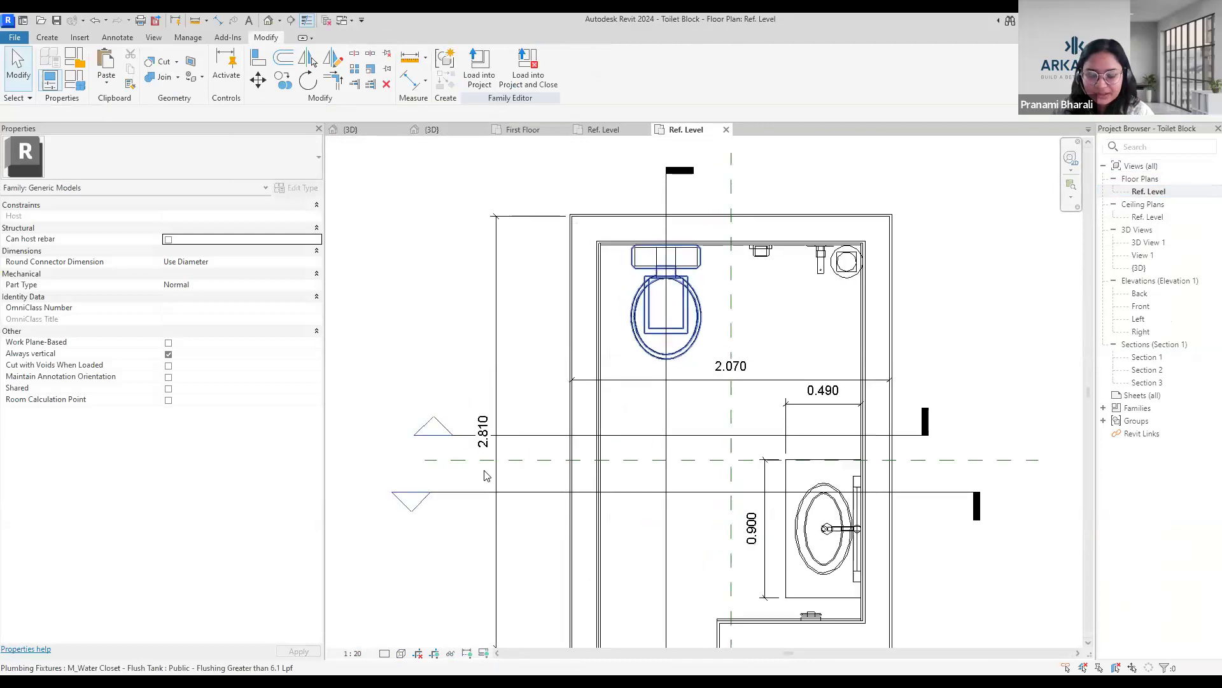
scroll(484, 474, down, 3)
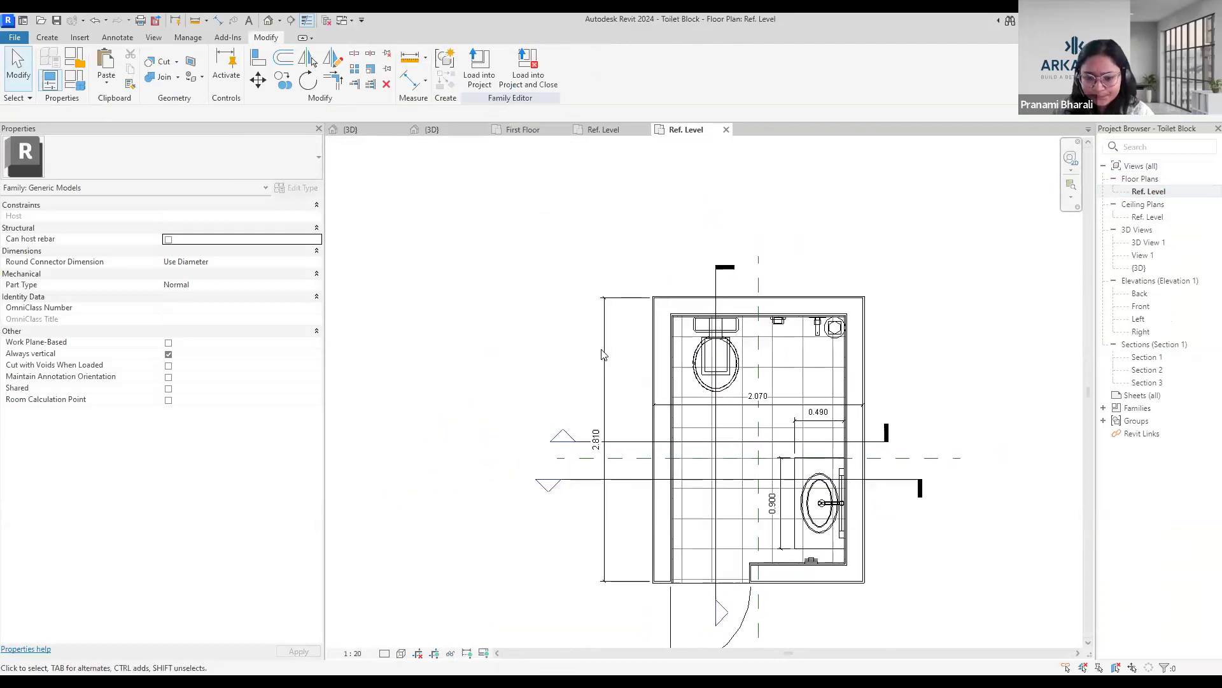
scroll(646, 334, up, 5)
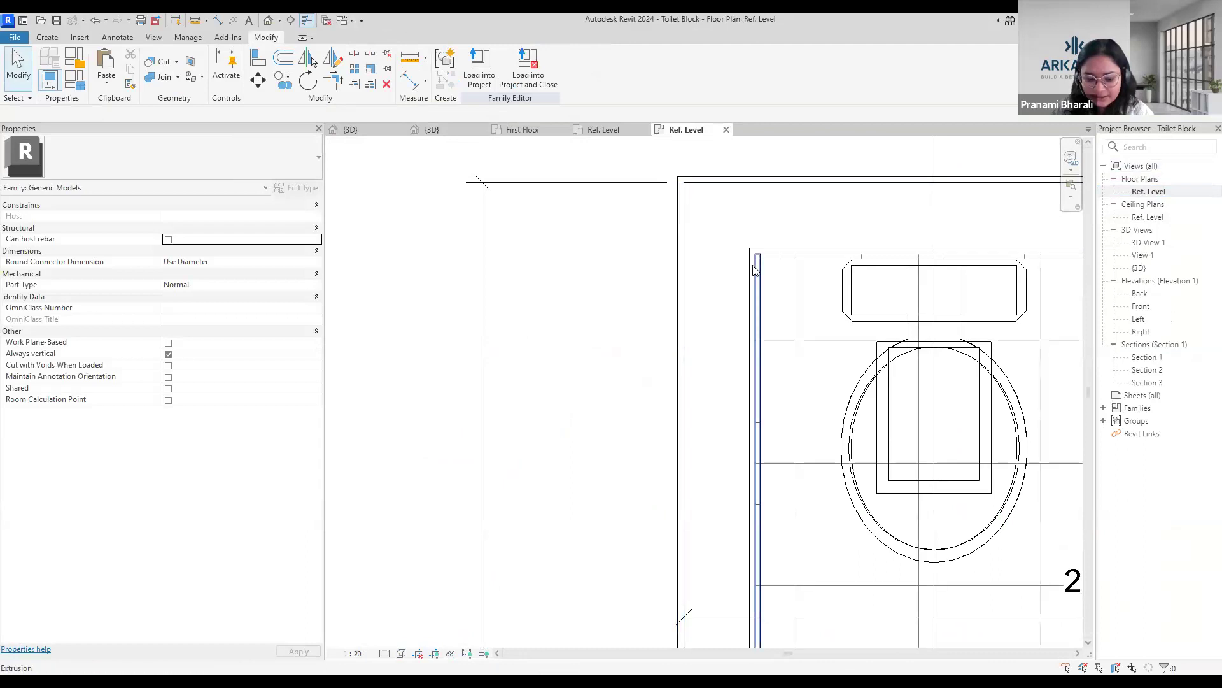
scroll(754, 271, up, 2)
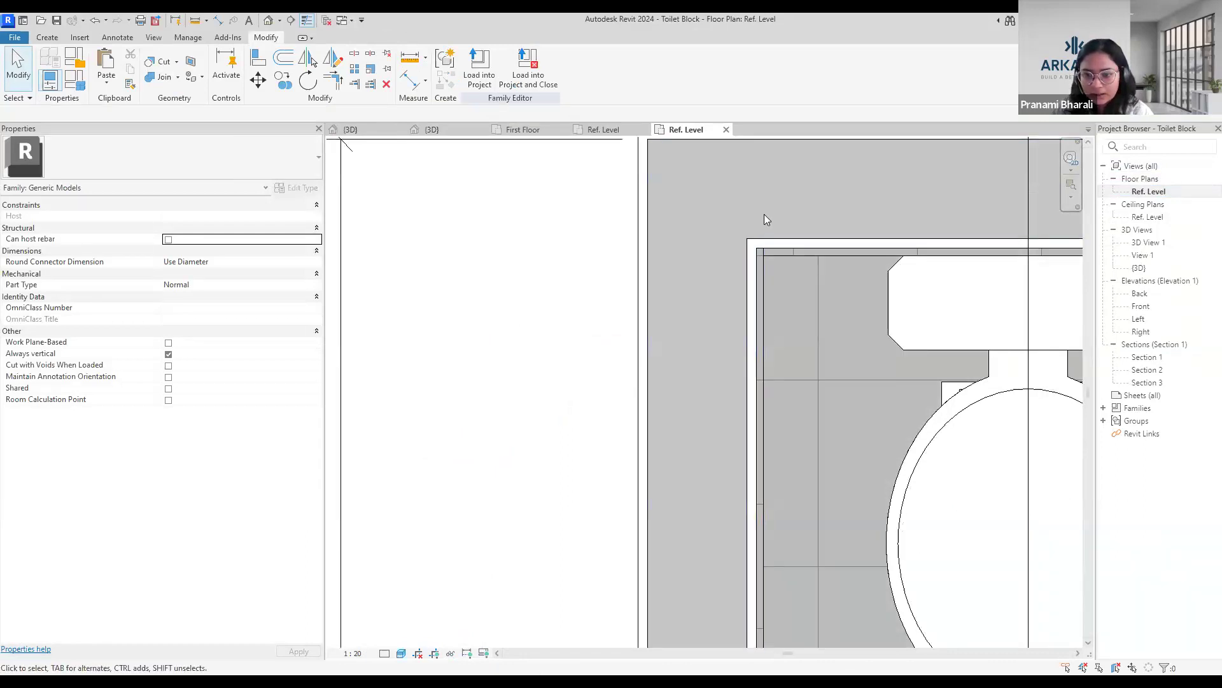
scroll(756, 275, up, 3)
scroll(764, 348, down, 5)
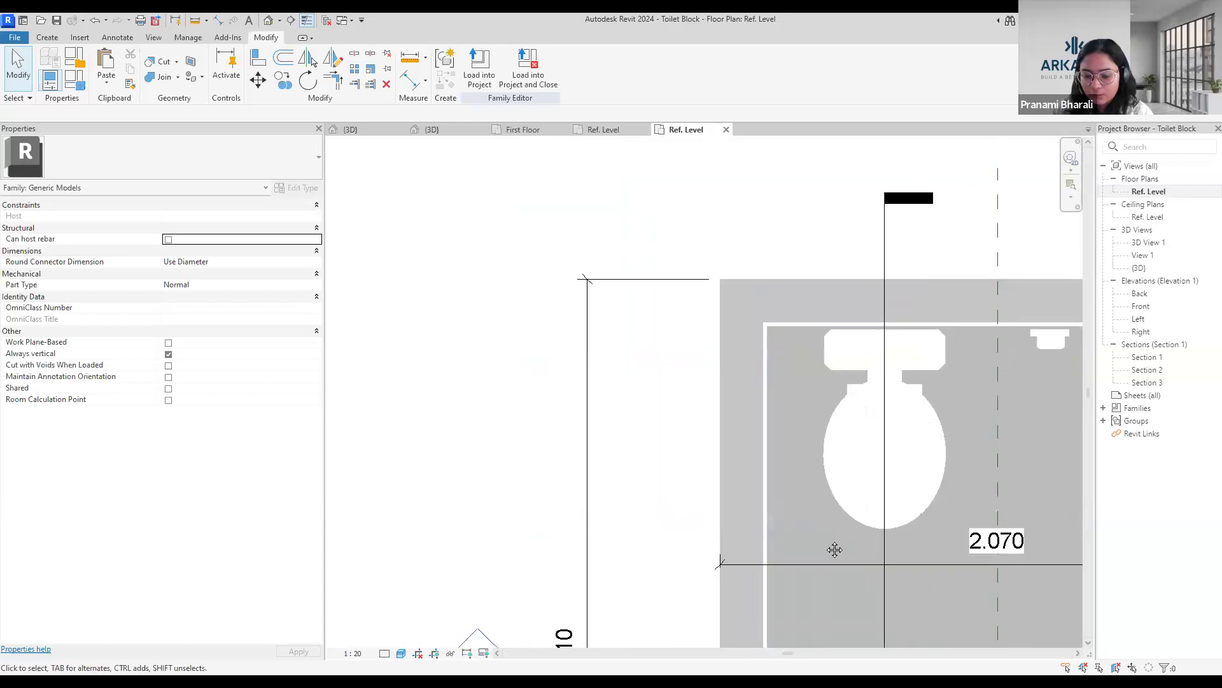
scroll(804, 397, down, 5)
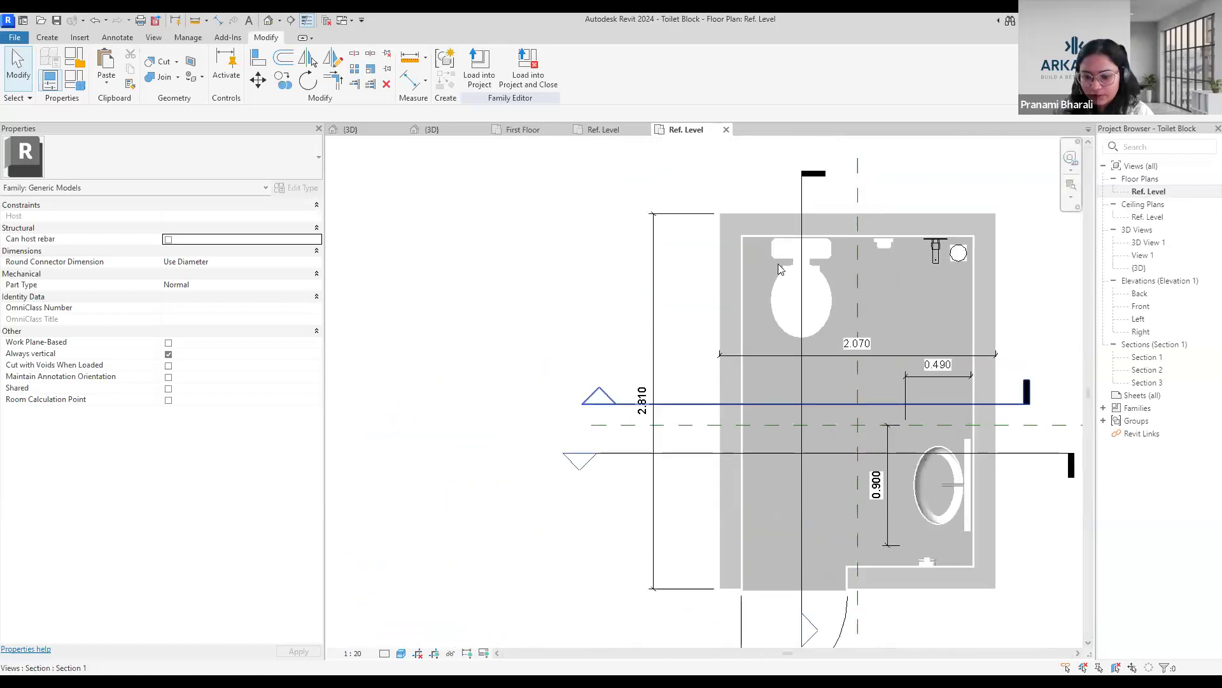
scroll(740, 390, up, 2)
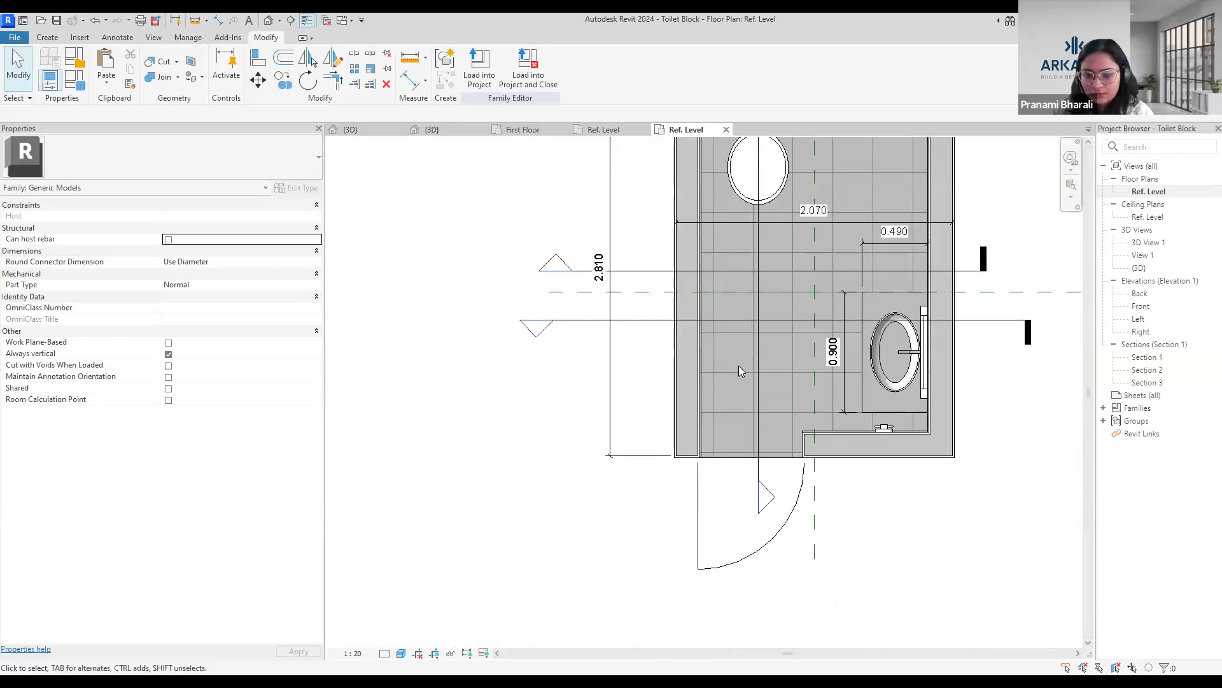
scroll(814, 359, down, 2)
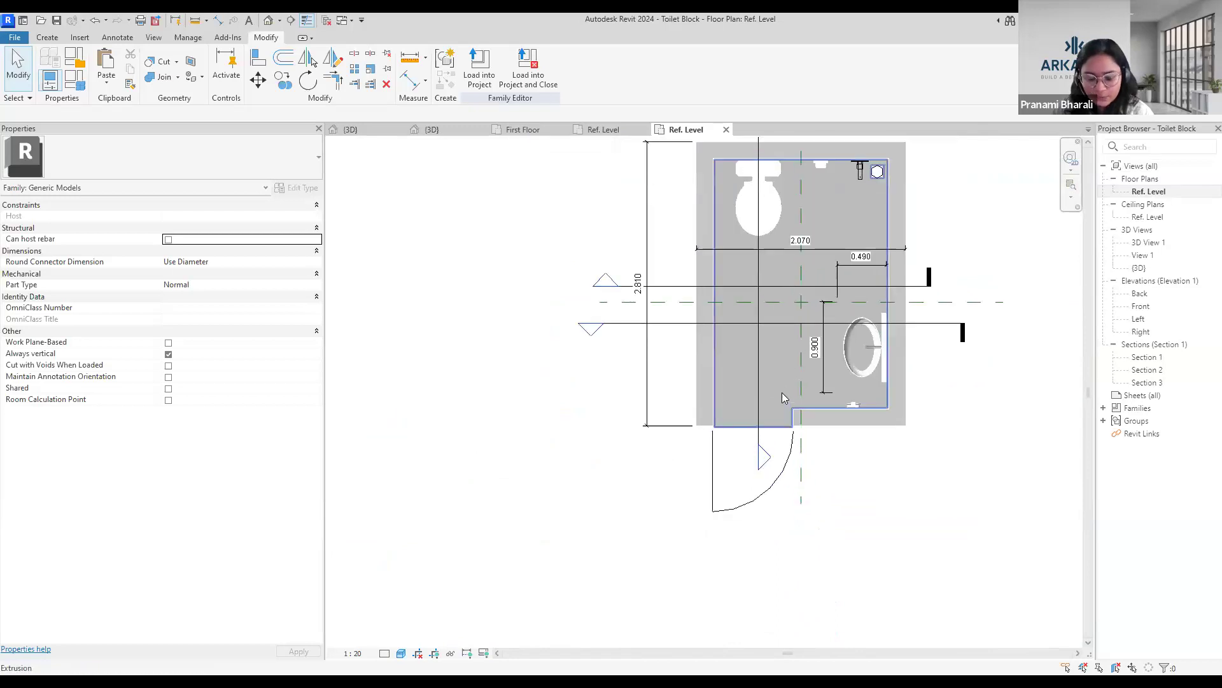
Return to the Toilet Block's 3D view and examine its tiled walls, wall fittings, mirror, window and door from different sides.
click(269, 21)
scroll(724, 328, up, 2)
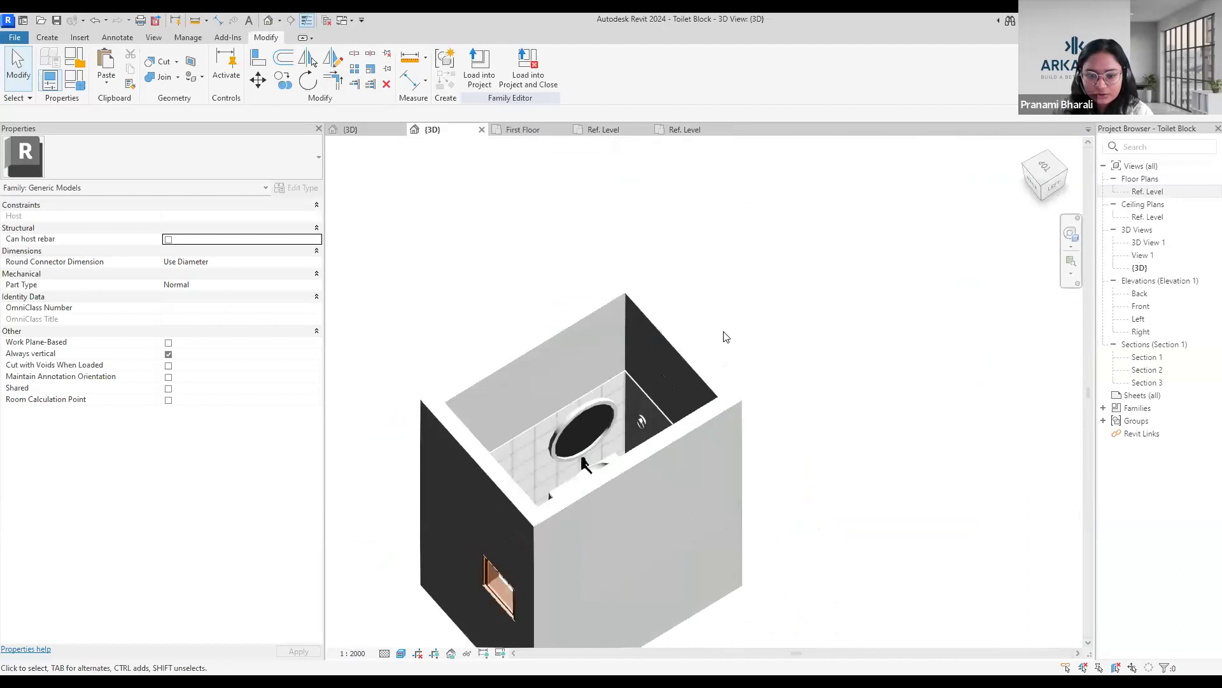
middle_drag(724, 331, 770, 265)
scroll(559, 390, up, 2)
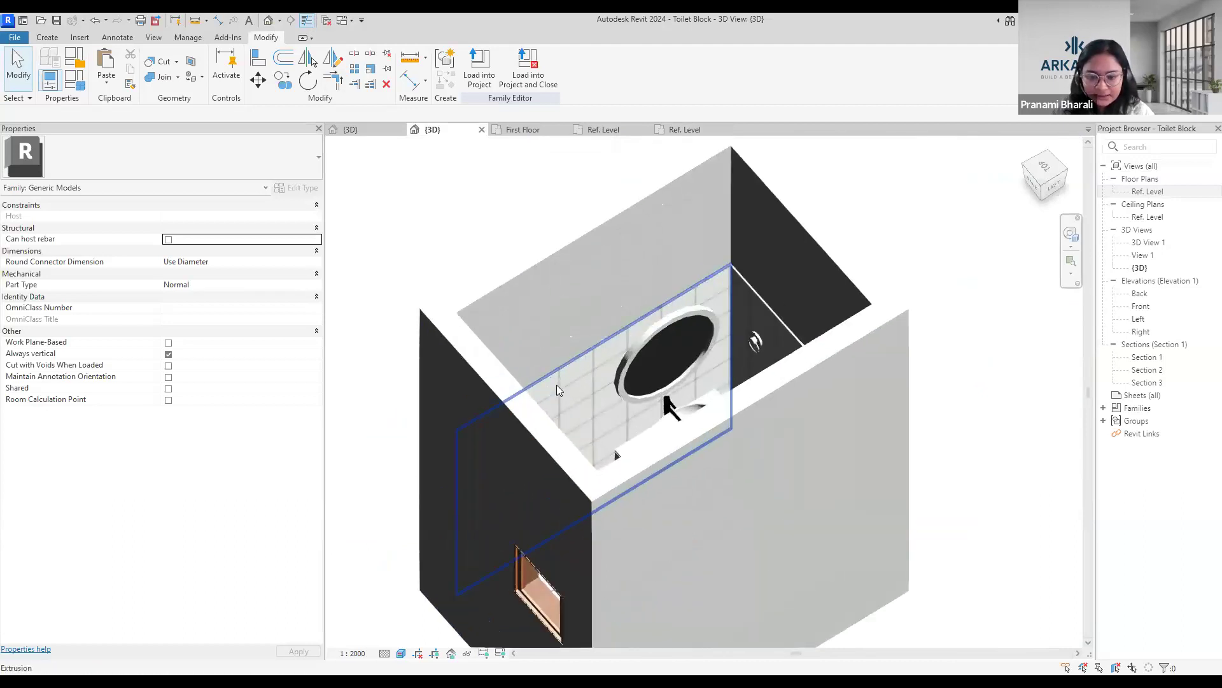
shift+middle_drag(935, 397, 822, 474)
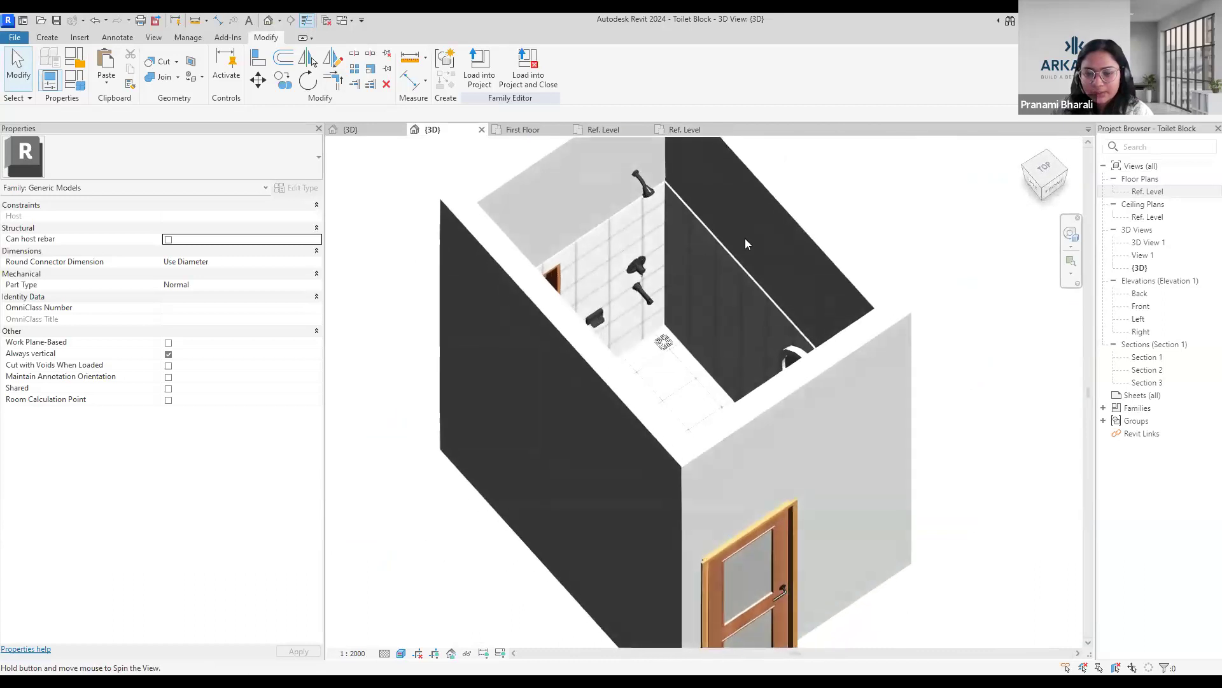
shift+middle_drag(932, 471, 734, 469)
scroll(791, 291, up, 1)
scroll(791, 291, down, 1)
shift+middle_drag(976, 532, 1034, 458)
scroll(767, 467, up, 2)
scroll(767, 466, down, 2)
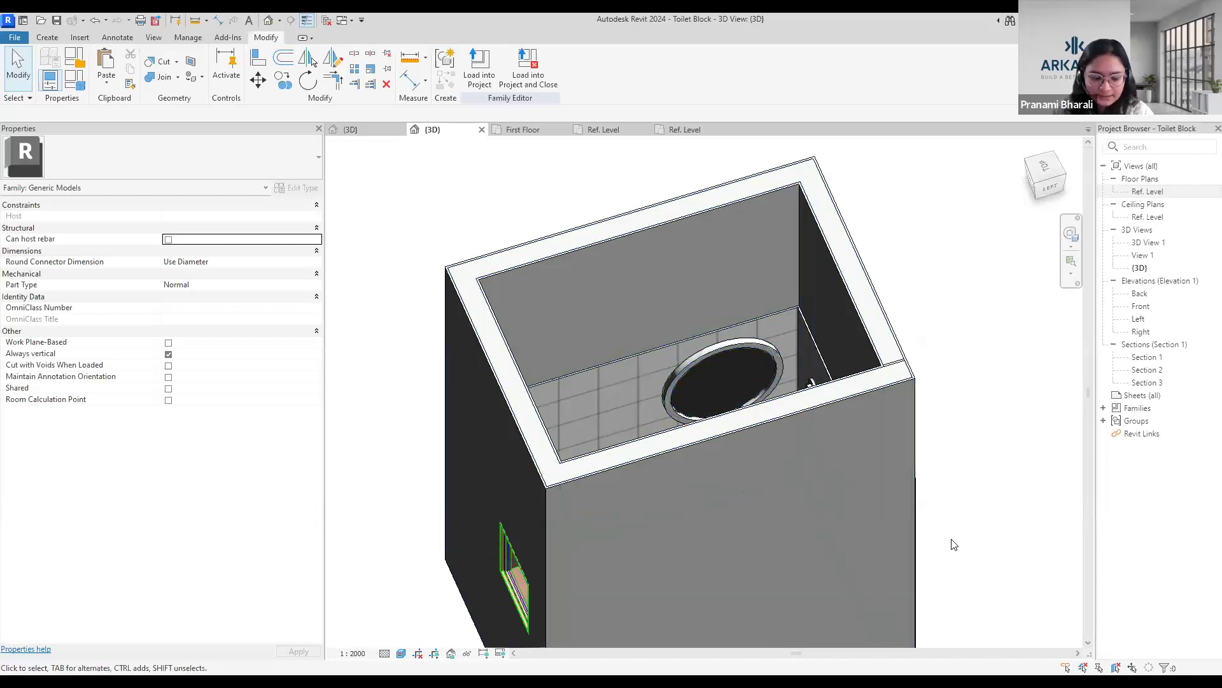
Examine the washbasin, faucet, mirror and cabinet inside the toilet block up close, and view the complete block from outside.
shift+middle_drag(1024, 634, 865, 529)
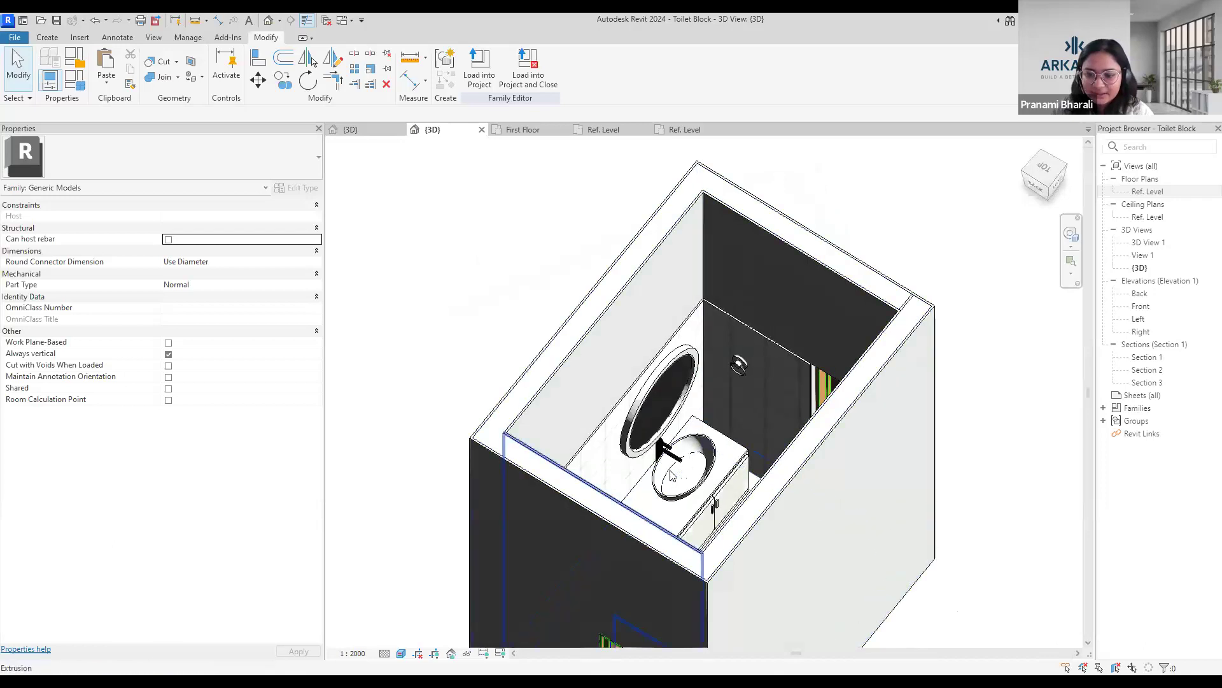
scroll(657, 504, up, 3)
scroll(672, 464, up, 2)
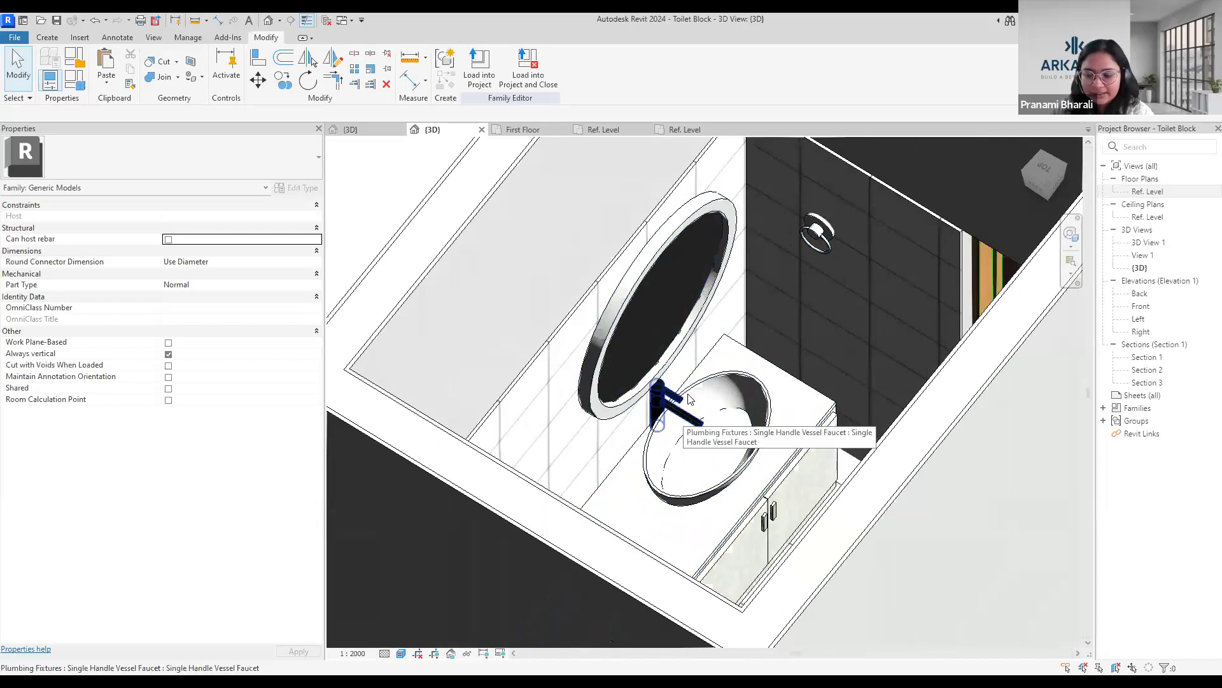
key(Tab)
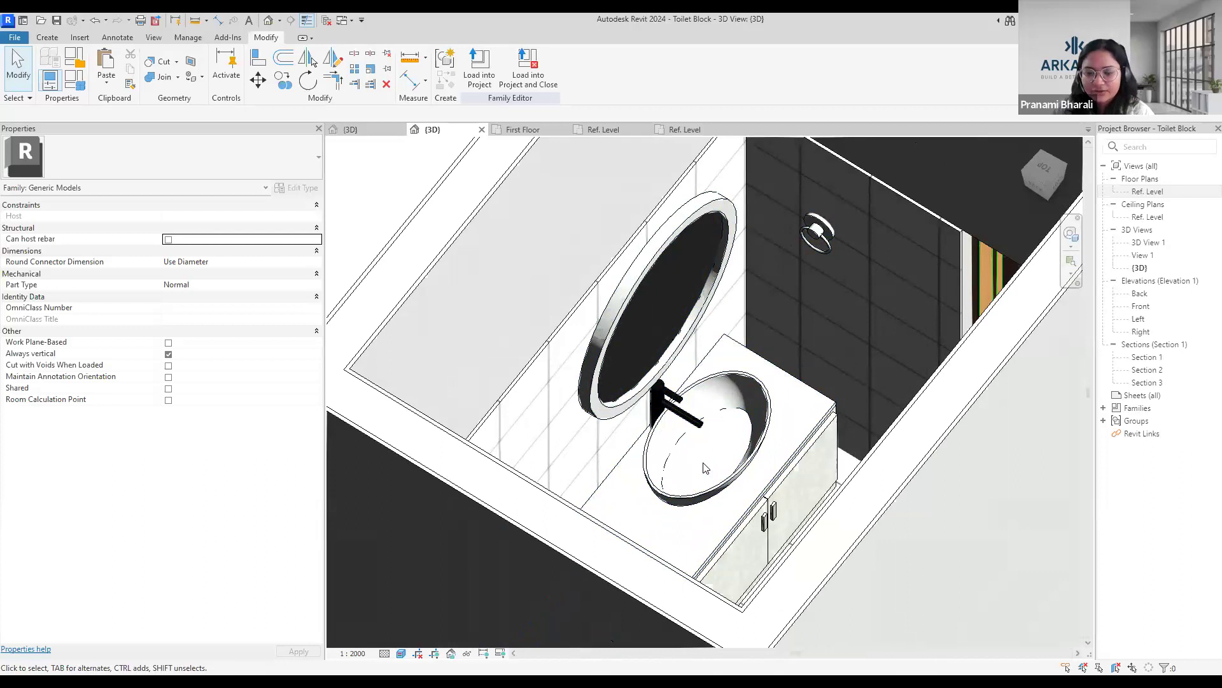
scroll(944, 592, down, 10)
shift+middle_drag(990, 613, 770, 583)
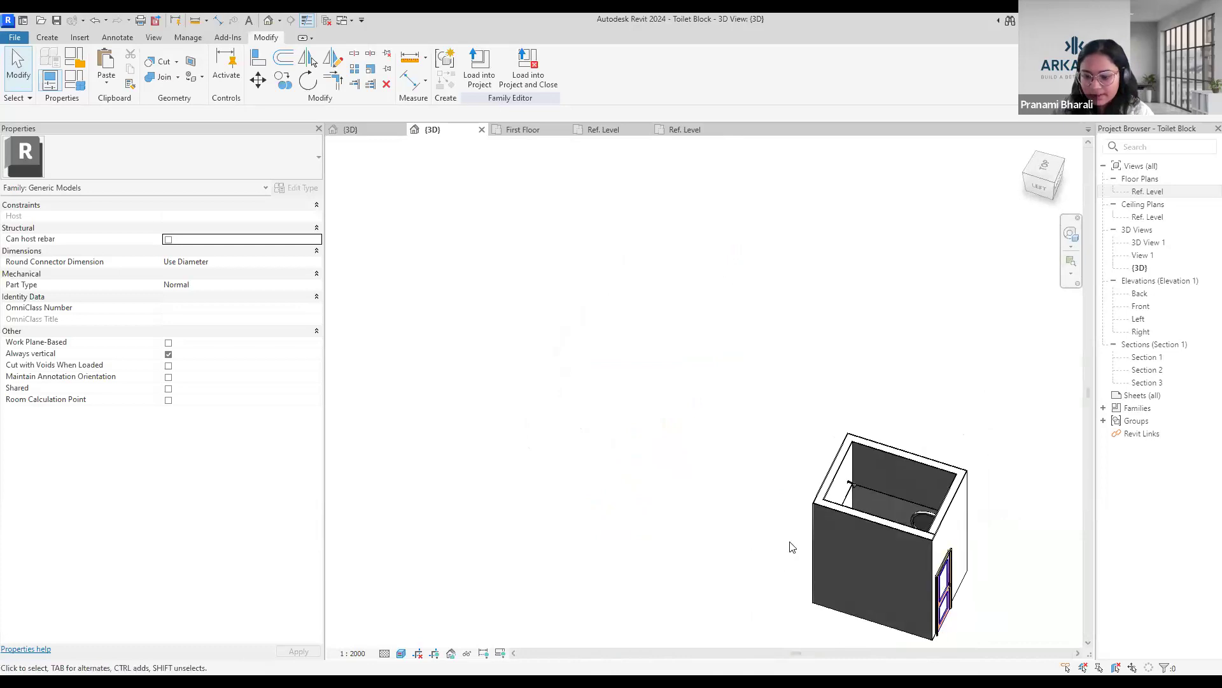
Examine the Toilet Block family's outer walls and door in its 3D view from different sides.
click(965, 496)
key(Escape)
click(952, 467)
shift+middle_drag(1010, 573, 884, 376)
scroll(791, 560, down, 1)
middle_drag(780, 571, 731, 503)
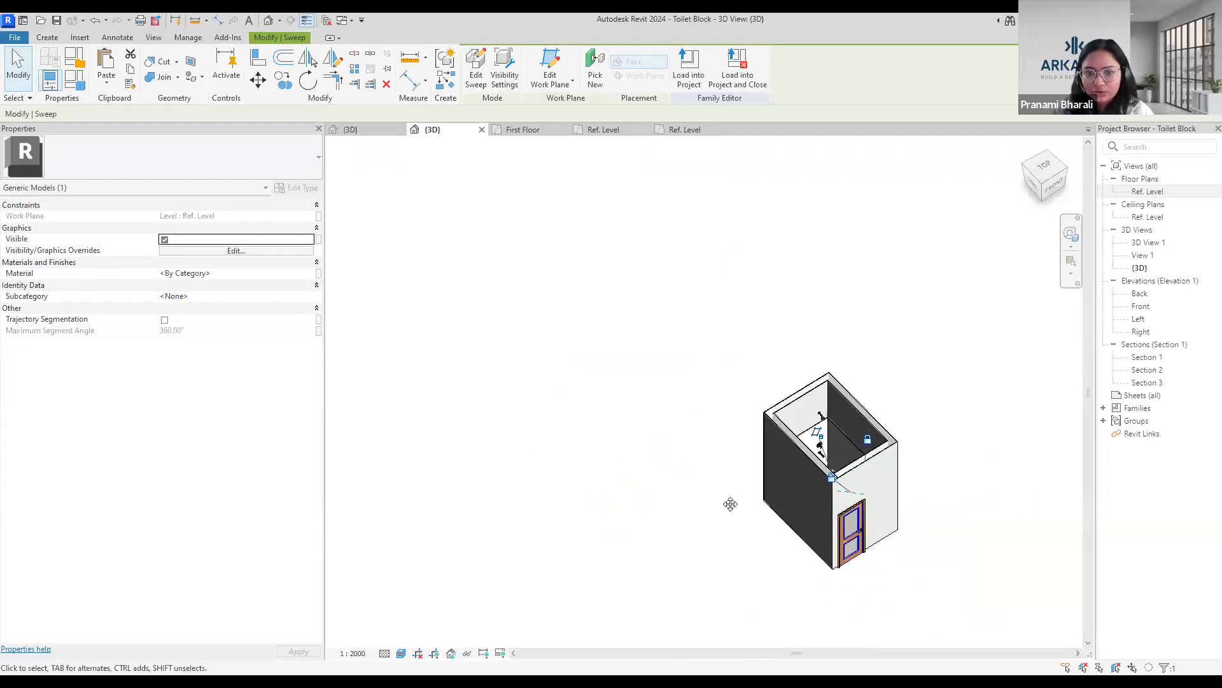
key(Escape)
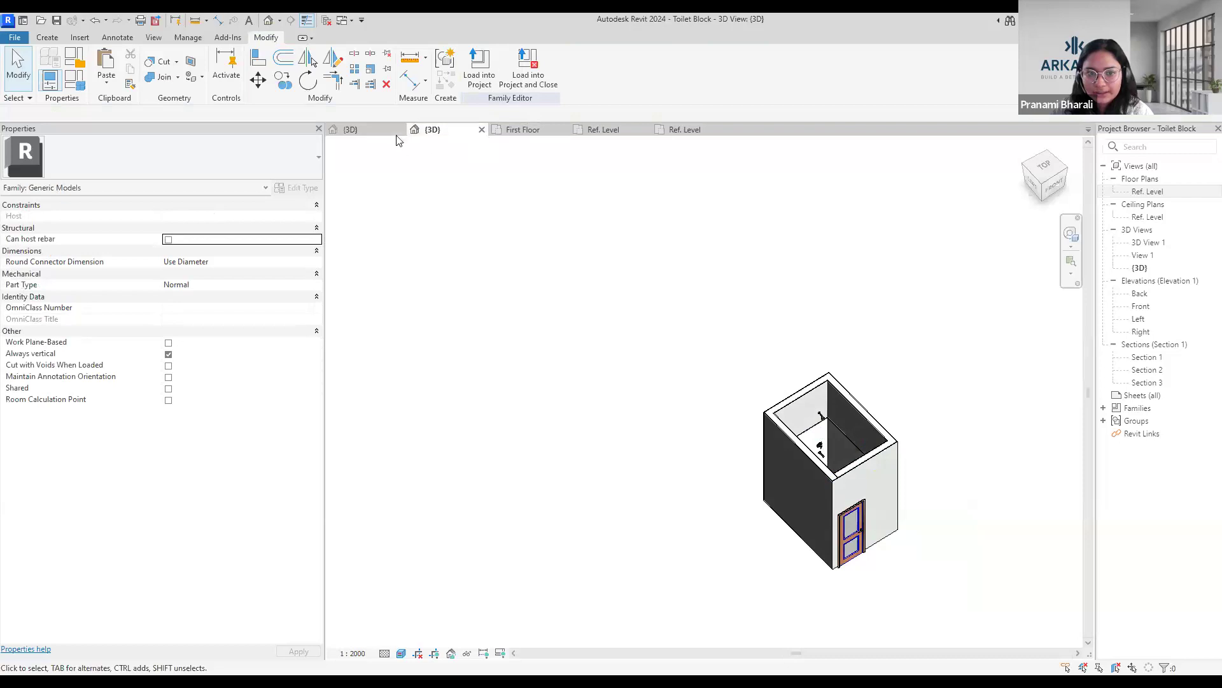
Switch to the housing project's First Floor plan and examine a placed Toilet Block within its apartment and the surrounding floor.
click(479, 72)
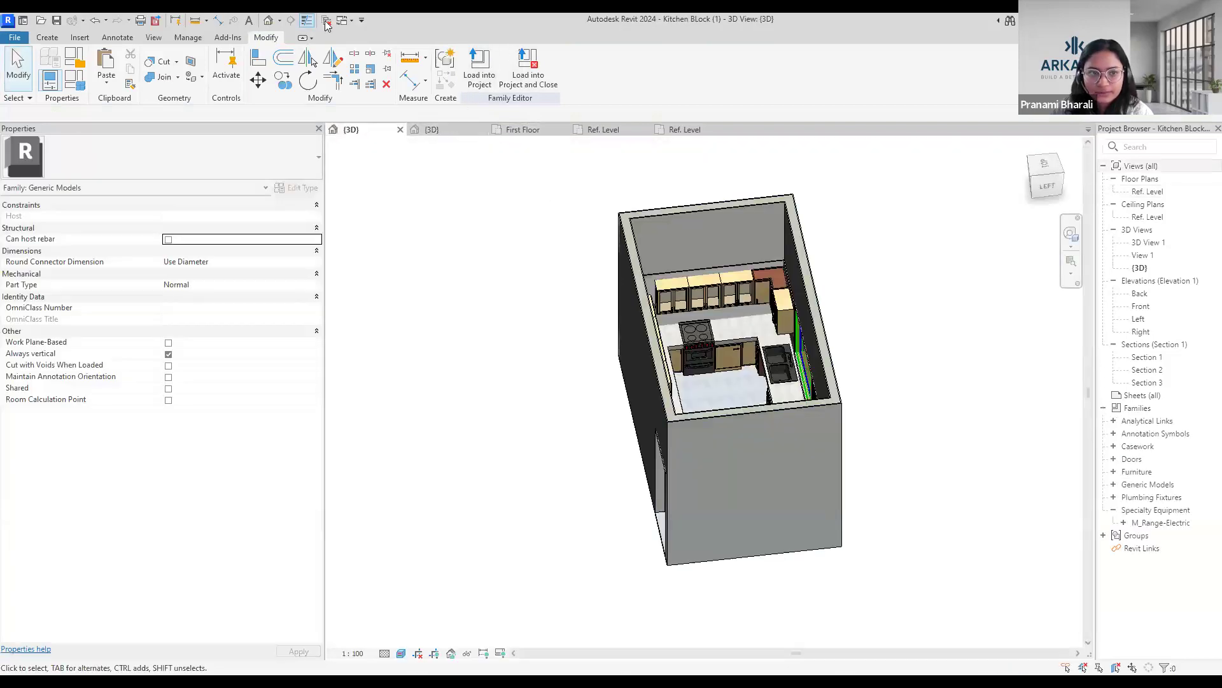
click(506, 129)
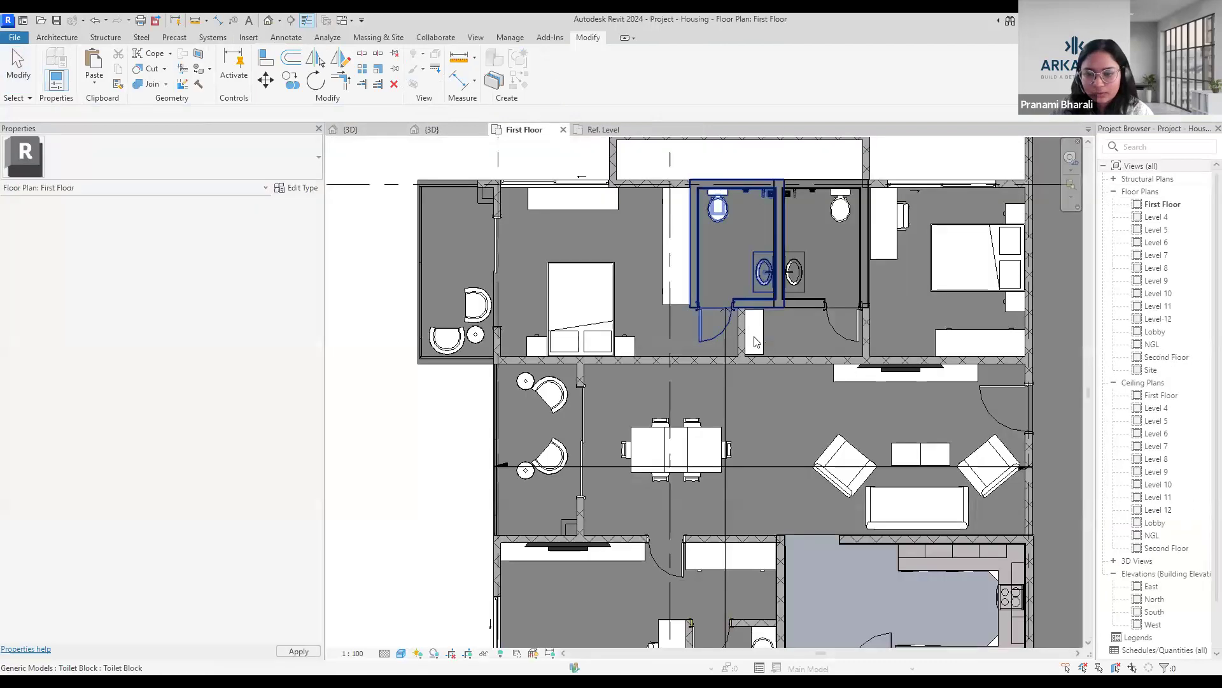
scroll(719, 310, down, 2)
click(718, 307)
scroll(732, 319, up, 5)
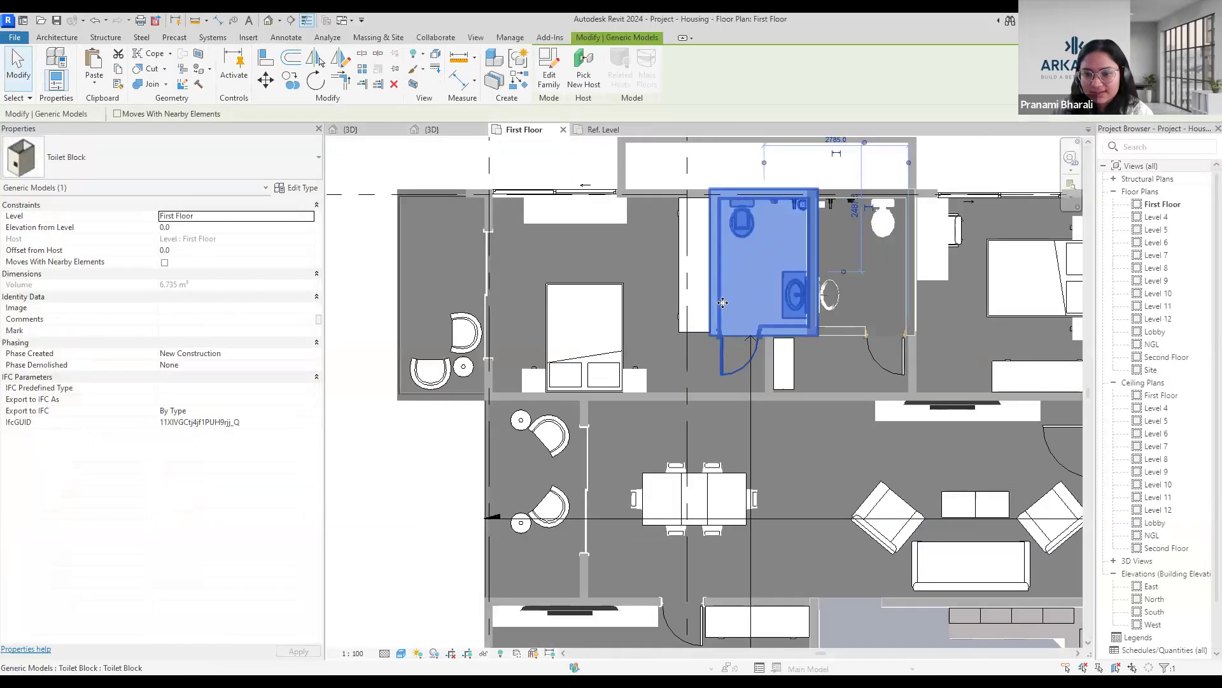
scroll(748, 302, up, 1)
scroll(749, 302, down, 5)
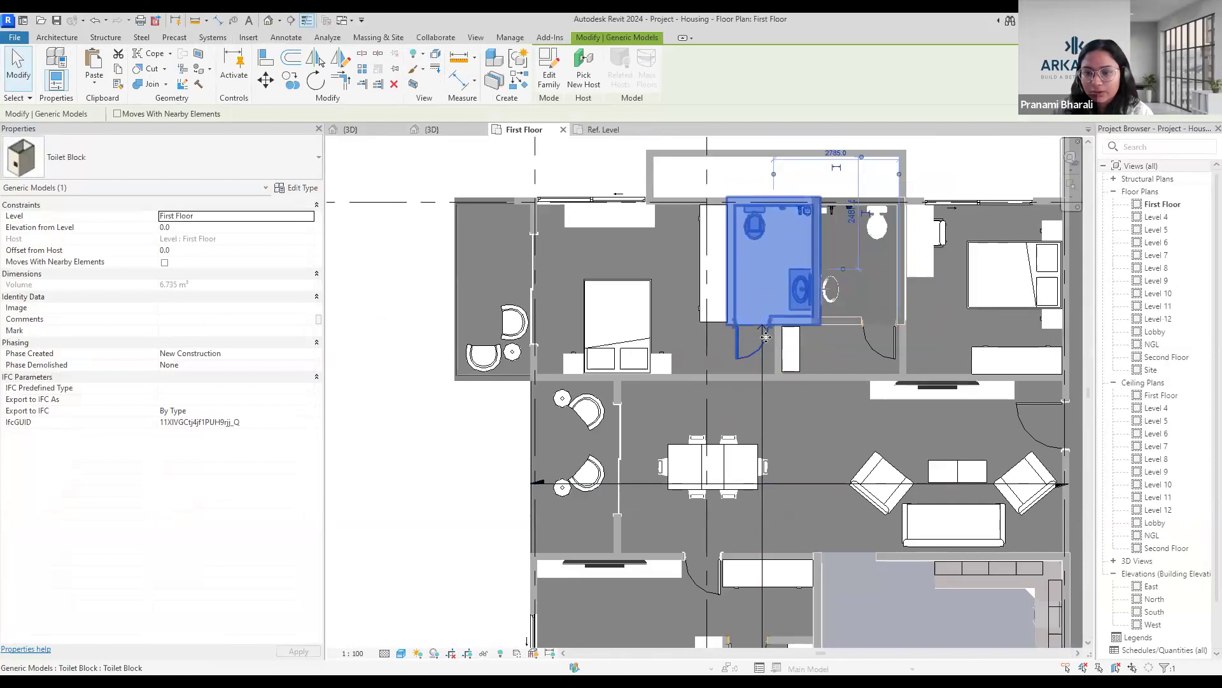
scroll(776, 318, down, 4)
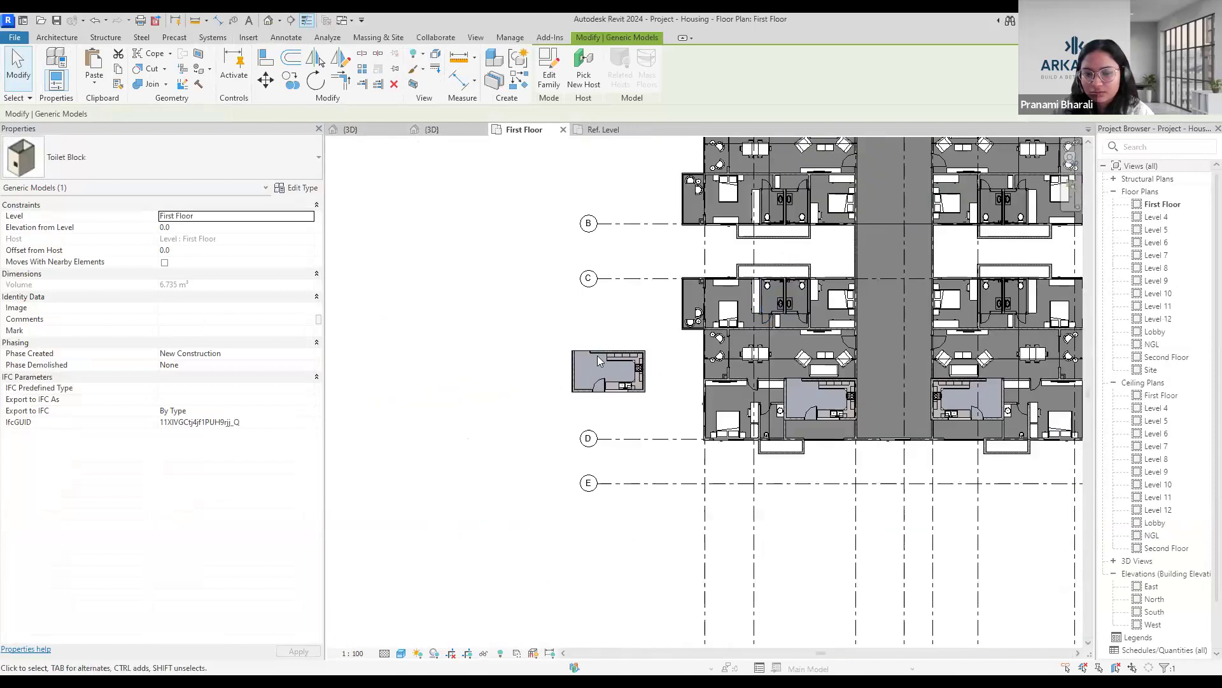
Copy the Toilet Block just below grid C and view the levels offered for an aligned paste, without pasting it.
key(Escape)
click(775, 295)
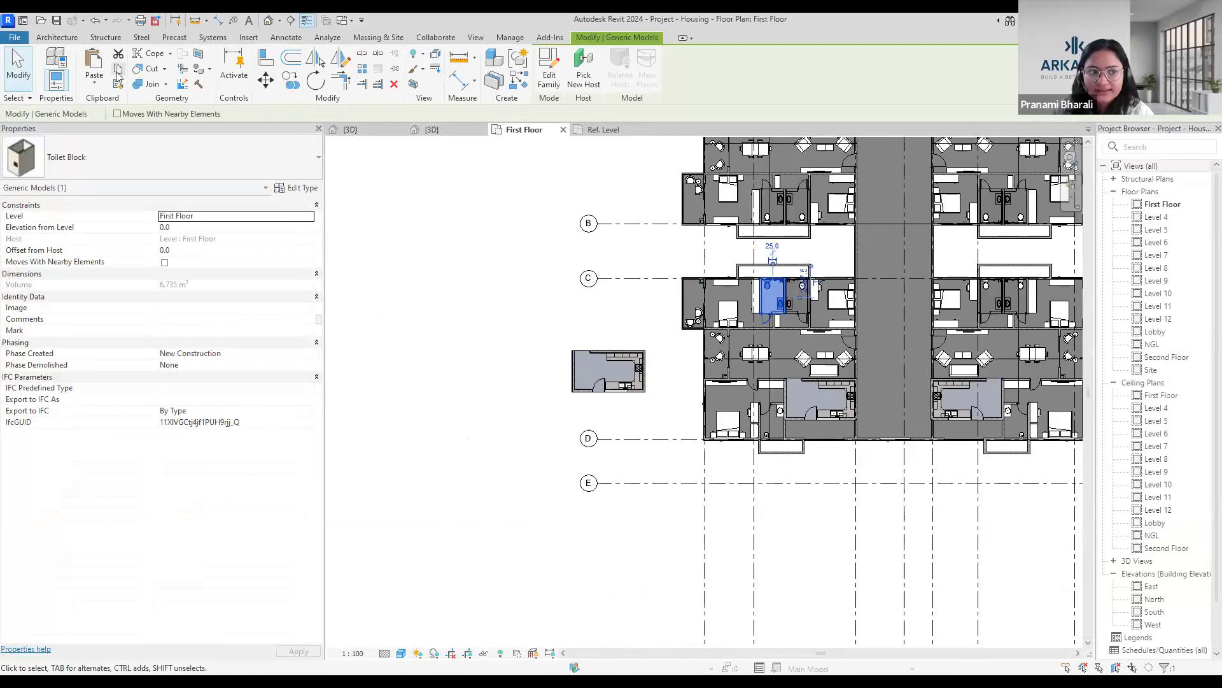
click(105, 86)
click(124, 130)
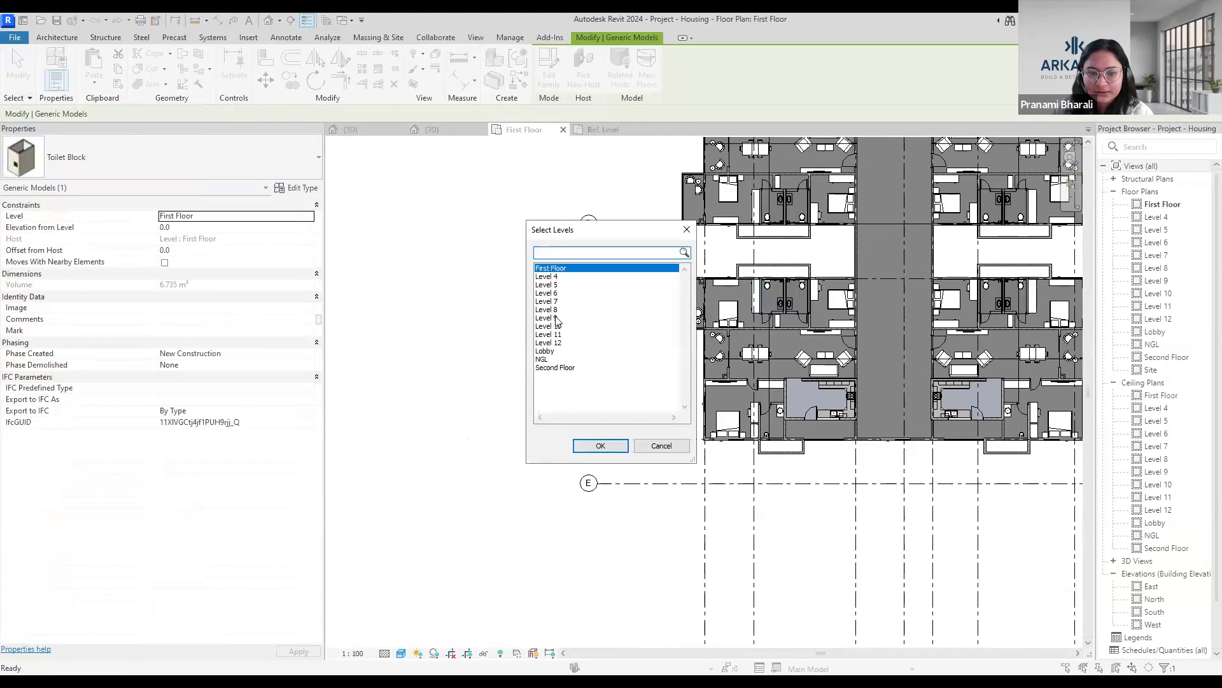
click(687, 230)
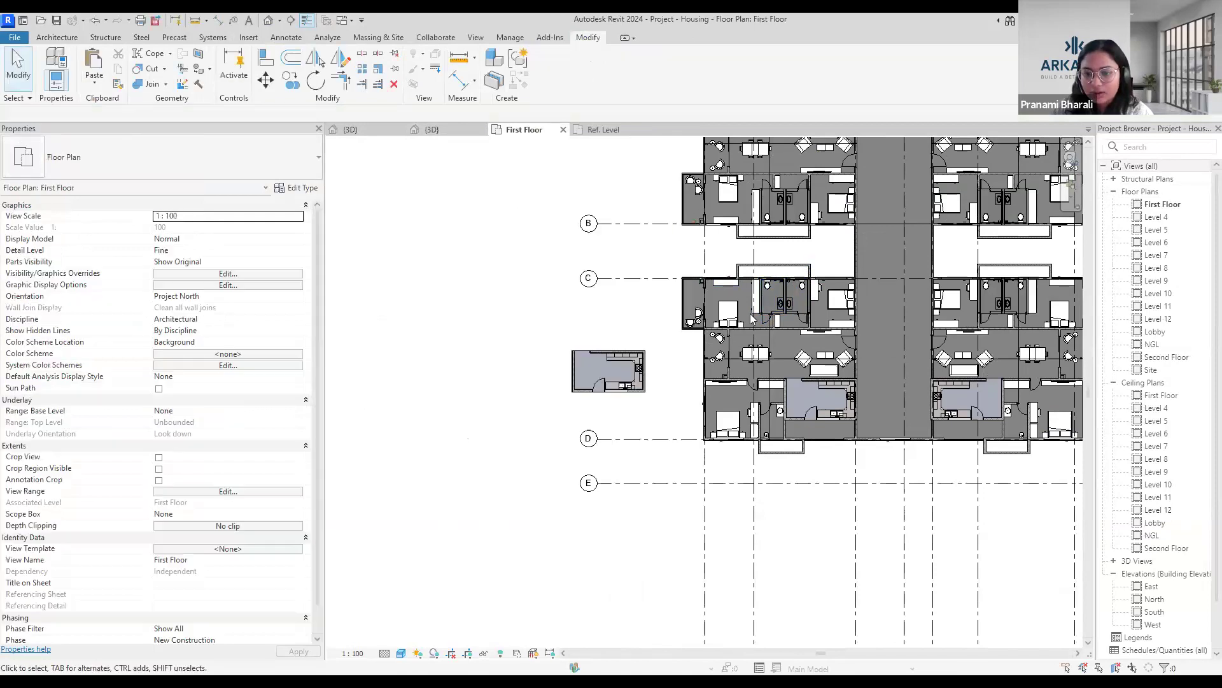
Examine the toilet and kitchen blocks in the apartment between grids C and D, and the surrounding First Floor layout.
scroll(770, 324, up, 5)
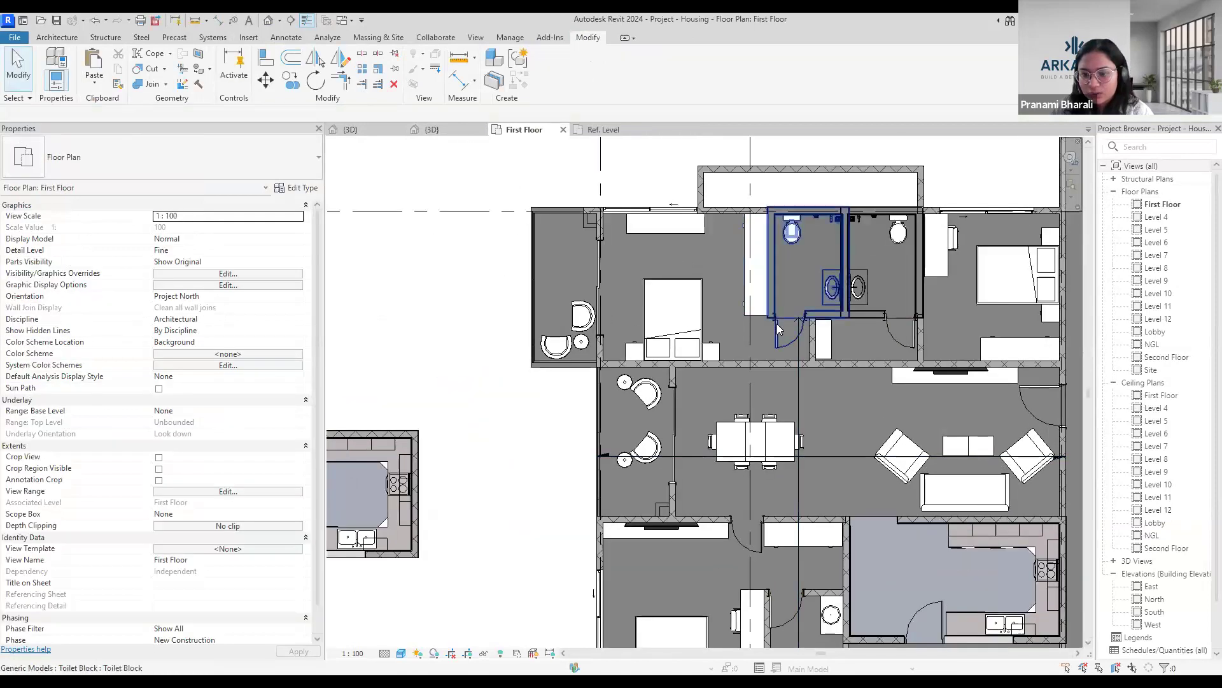
click(778, 328)
click(530, 400)
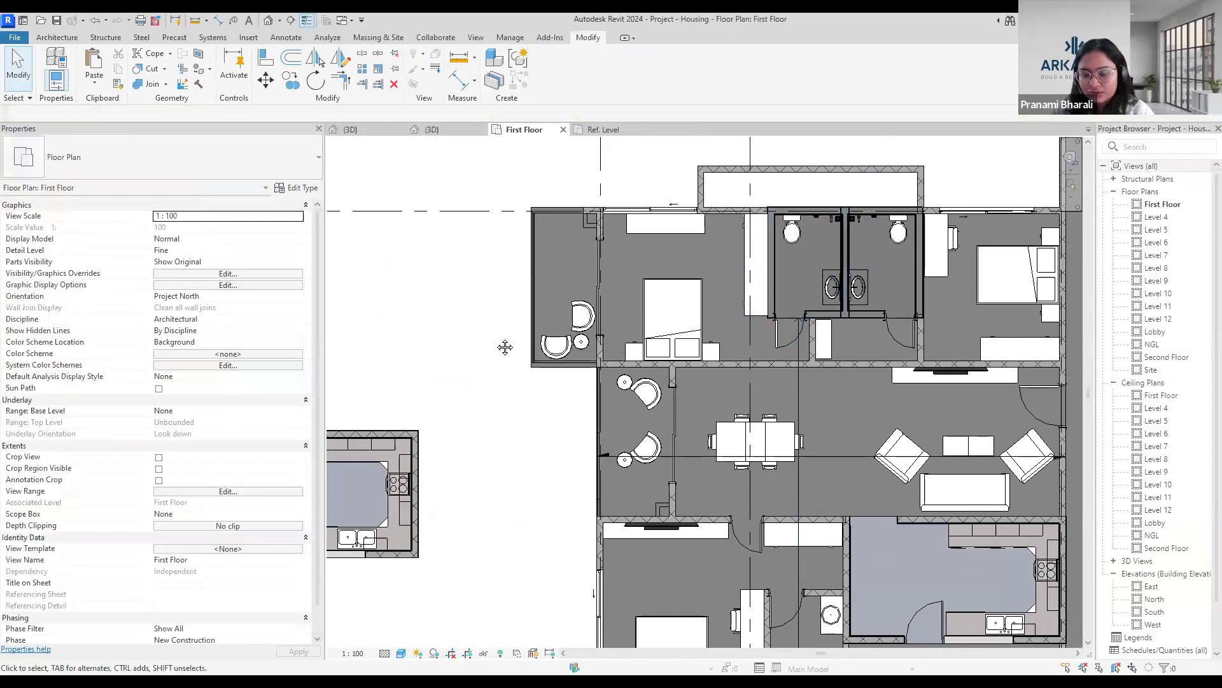
scroll(543, 363, down, 3)
scroll(565, 344, down, 1)
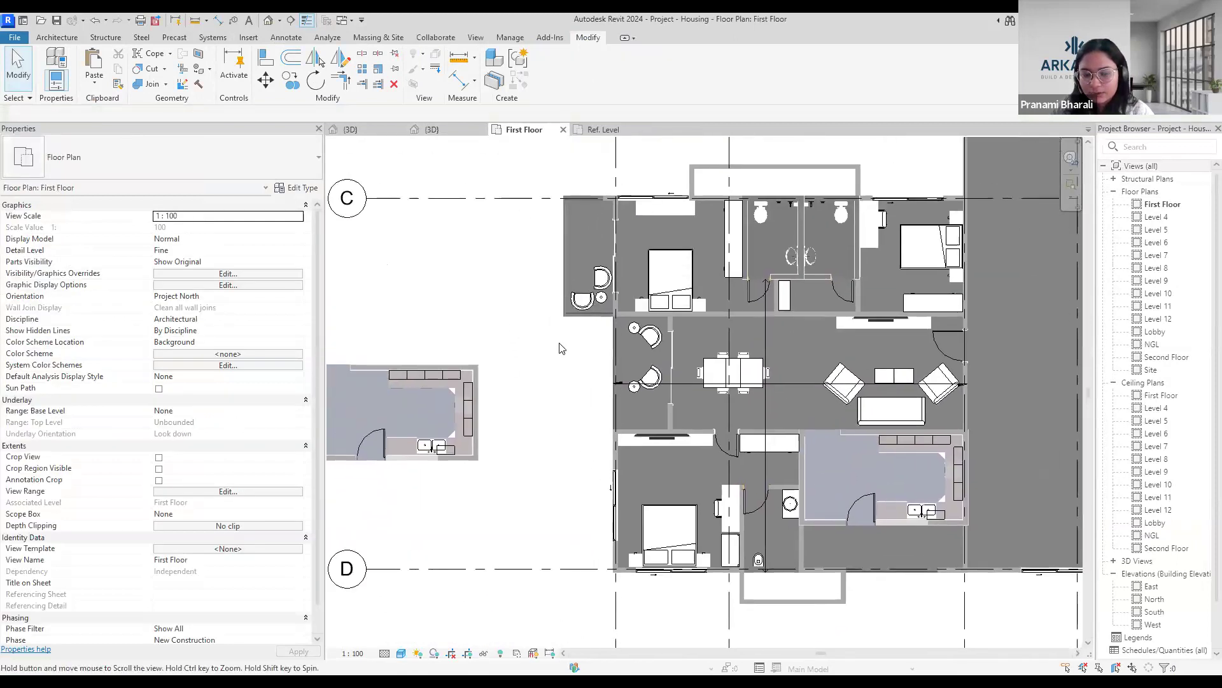
scroll(509, 366, down, 2)
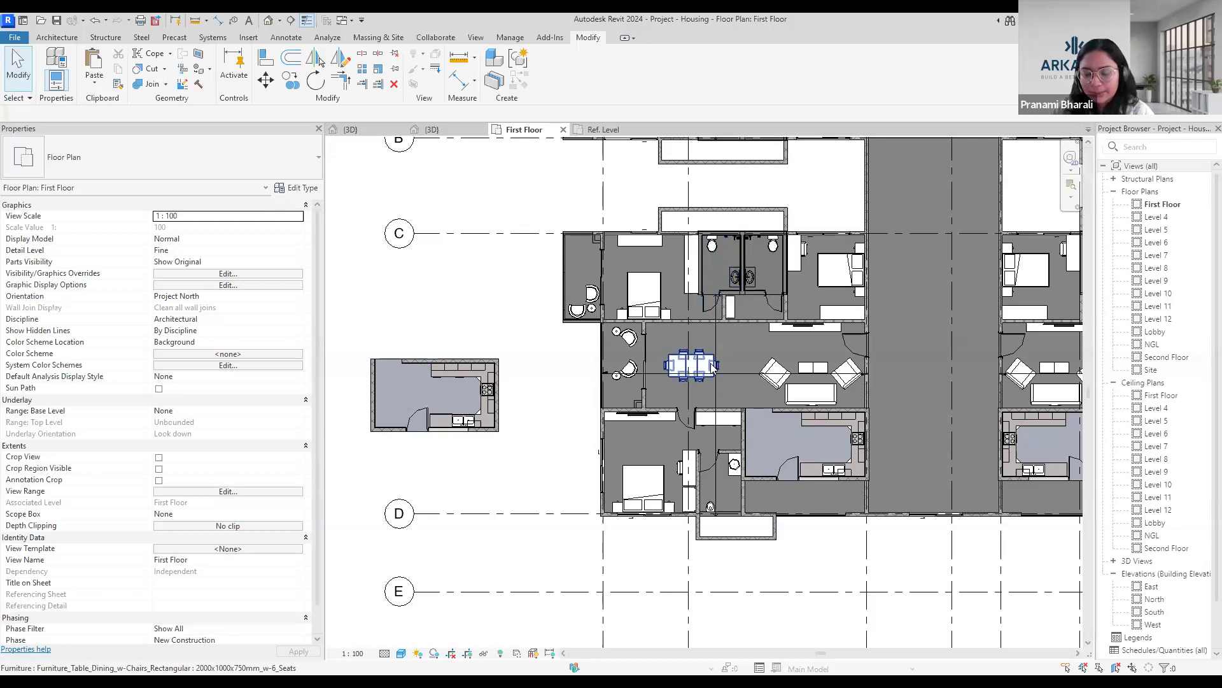
scroll(558, 399, down, 1)
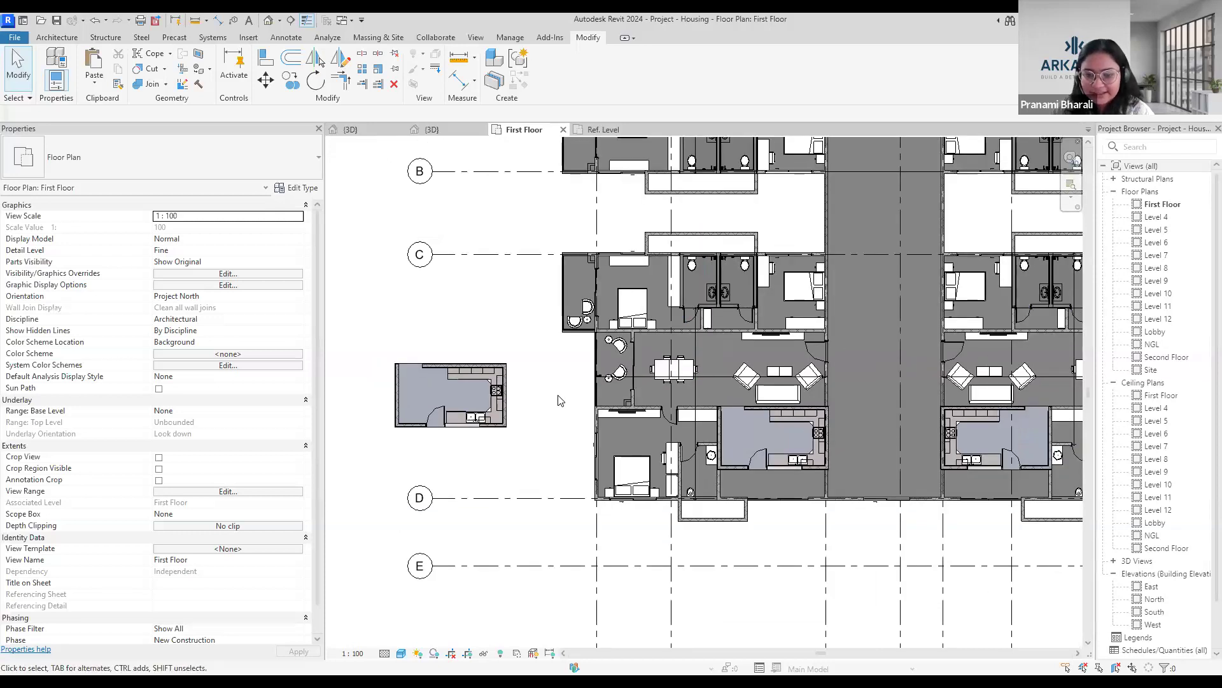
scroll(558, 399, down, 2)
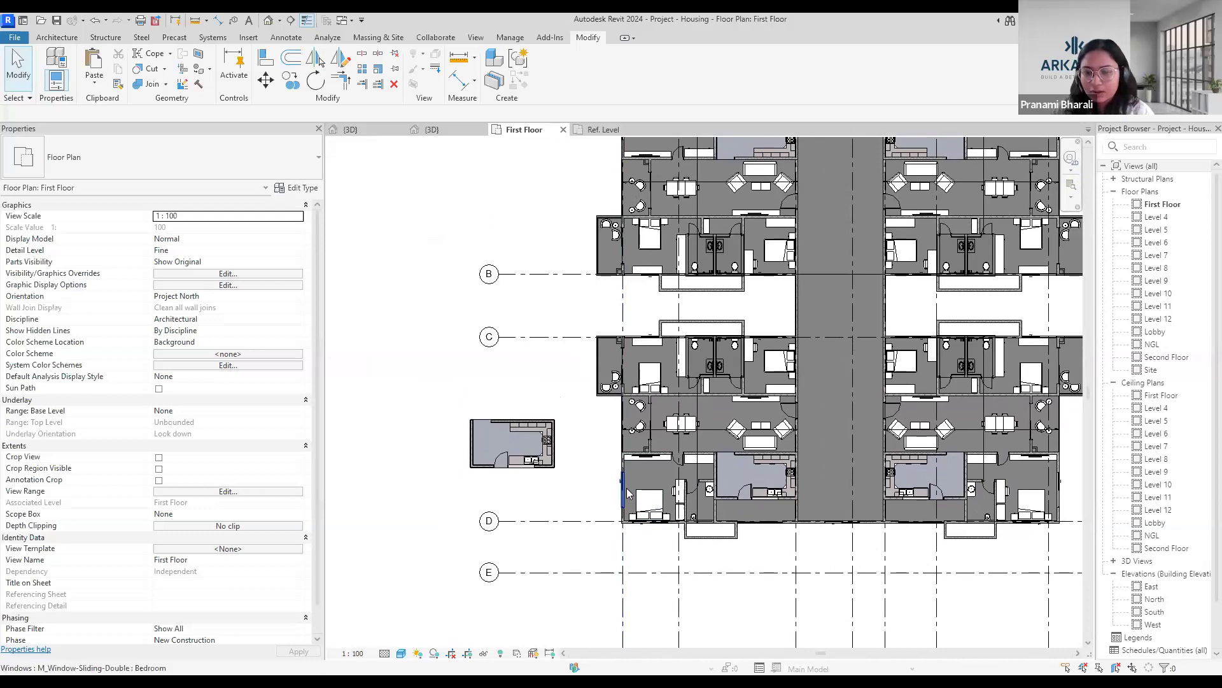
scroll(626, 477, down, 2)
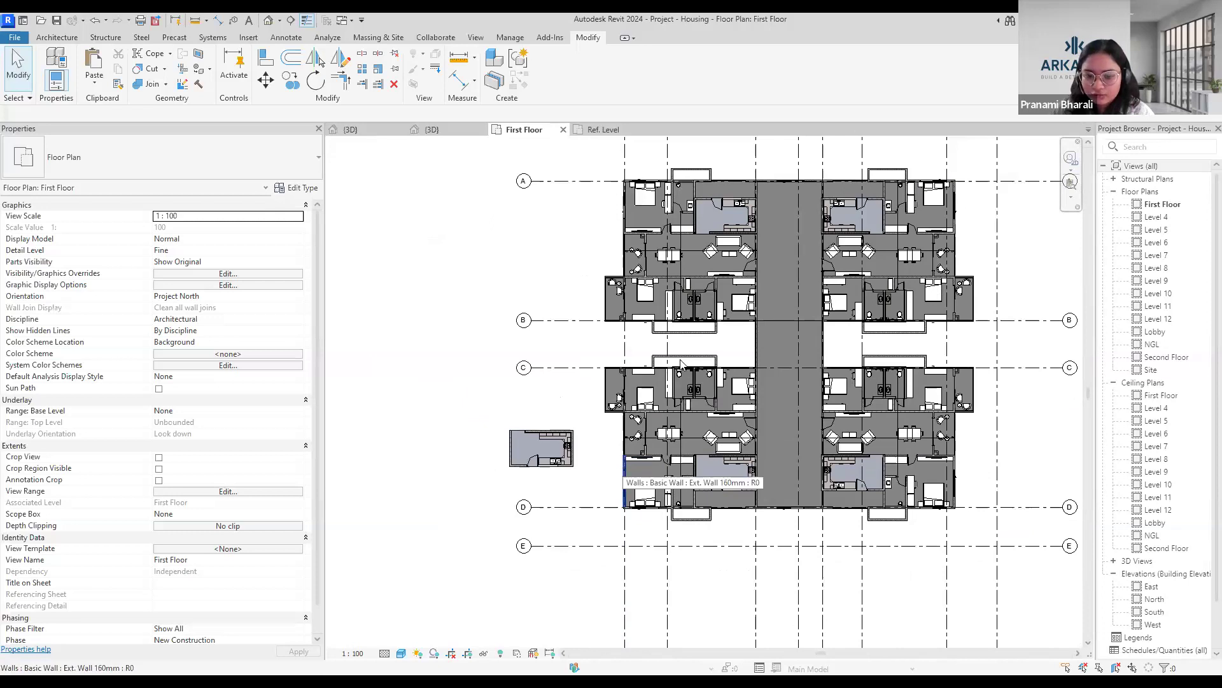
Examine how the toilet and kitchen blocks repeat across the mirrored apartments between grids A and D on the First Floor.
scroll(680, 363, up, 2)
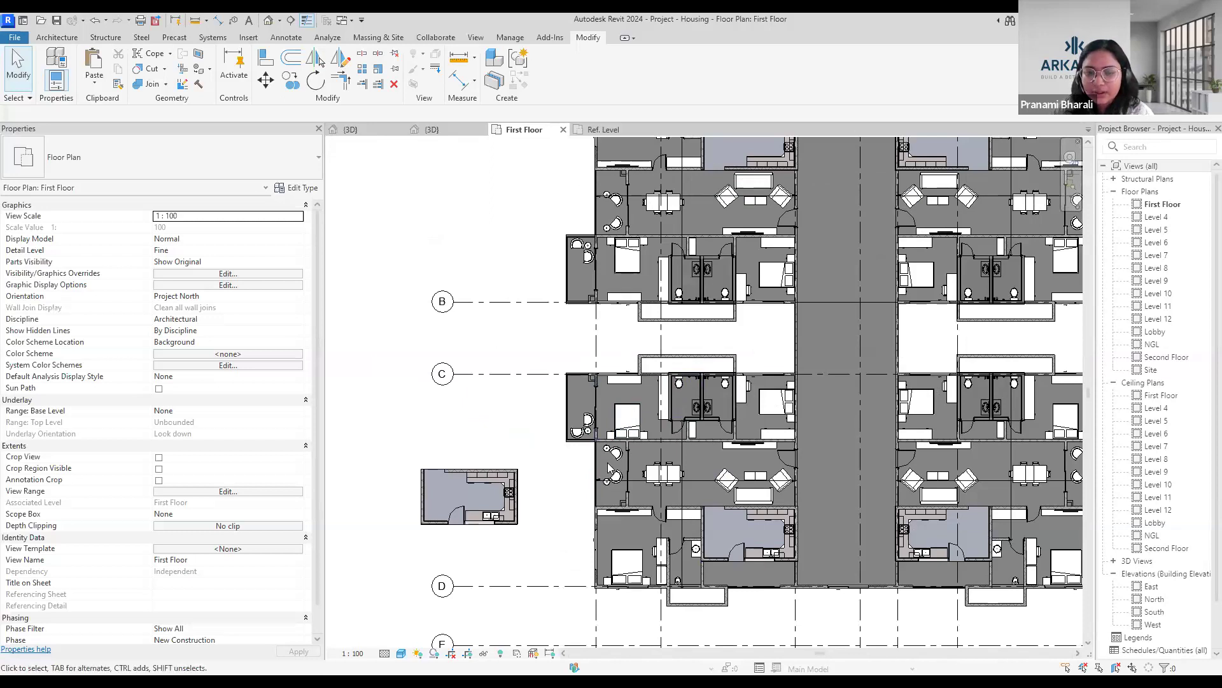
scroll(709, 395, up, 5)
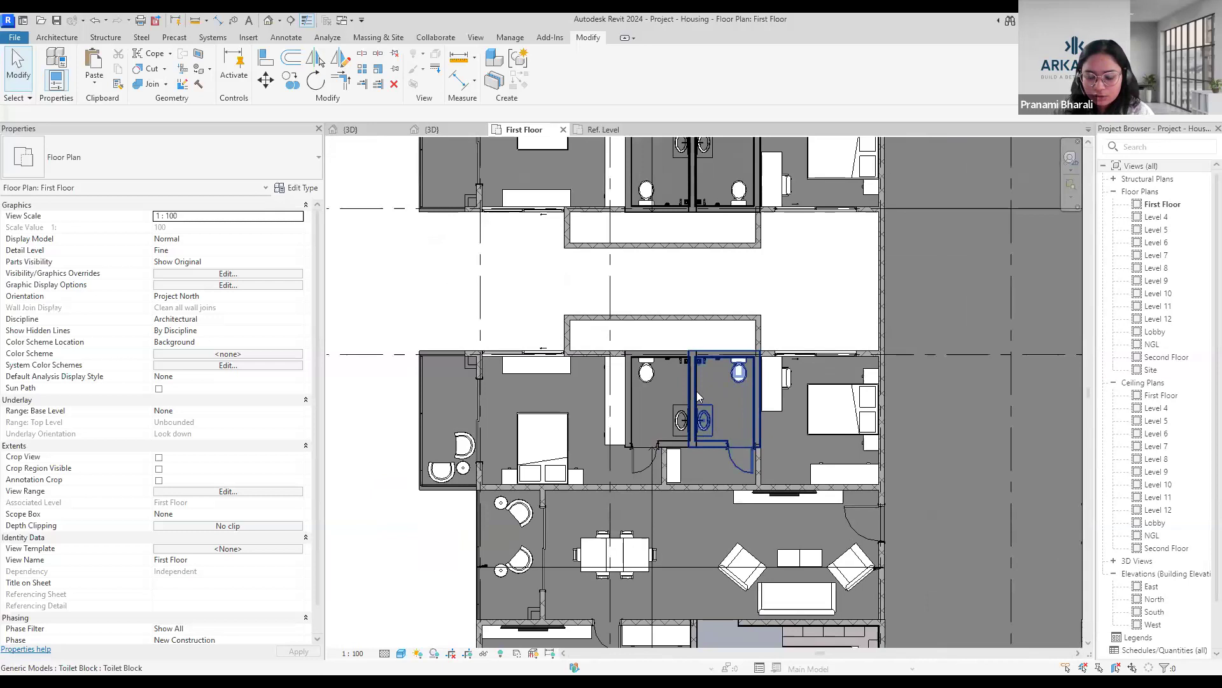
scroll(698, 396, down, 6)
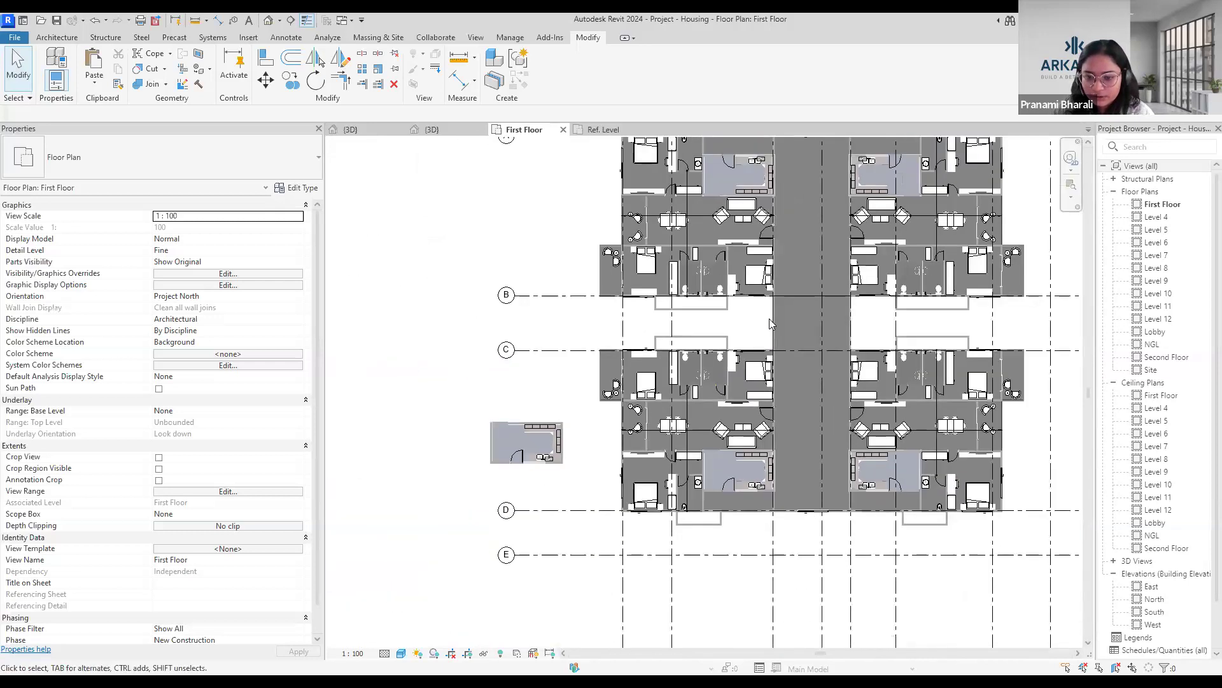
scroll(707, 382, up, 4)
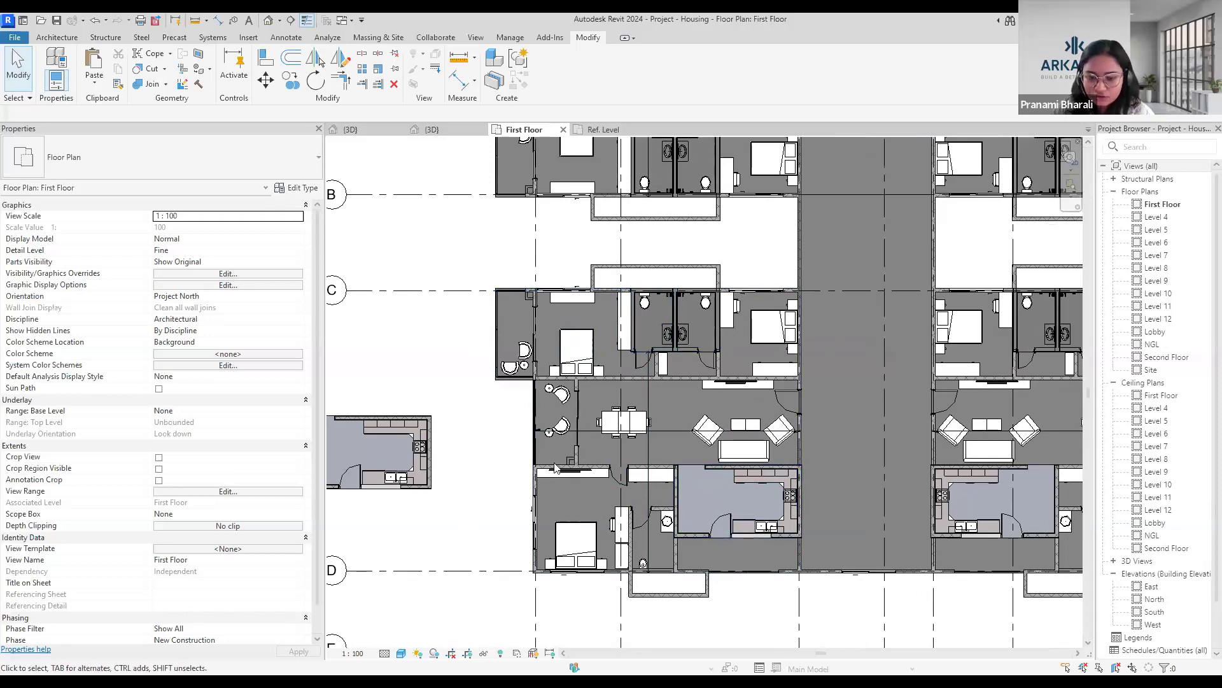
scroll(535, 484, down, 4)
middle_drag(519, 497, 545, 471)
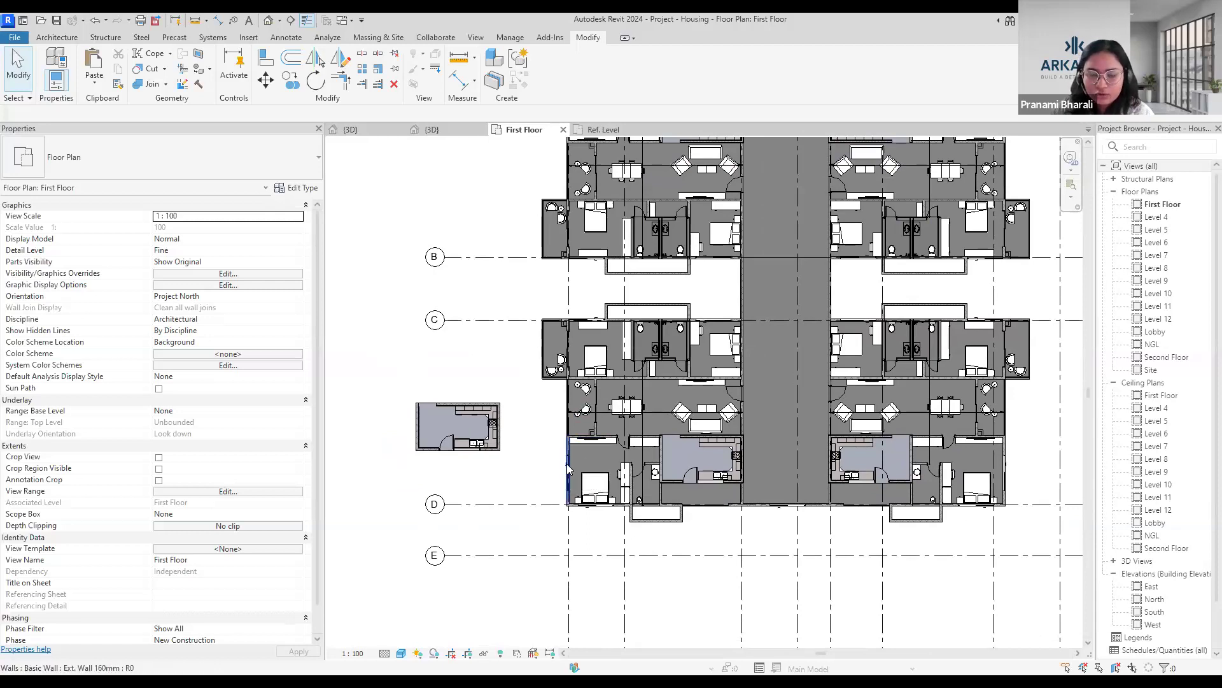
scroll(566, 470, up, 2)
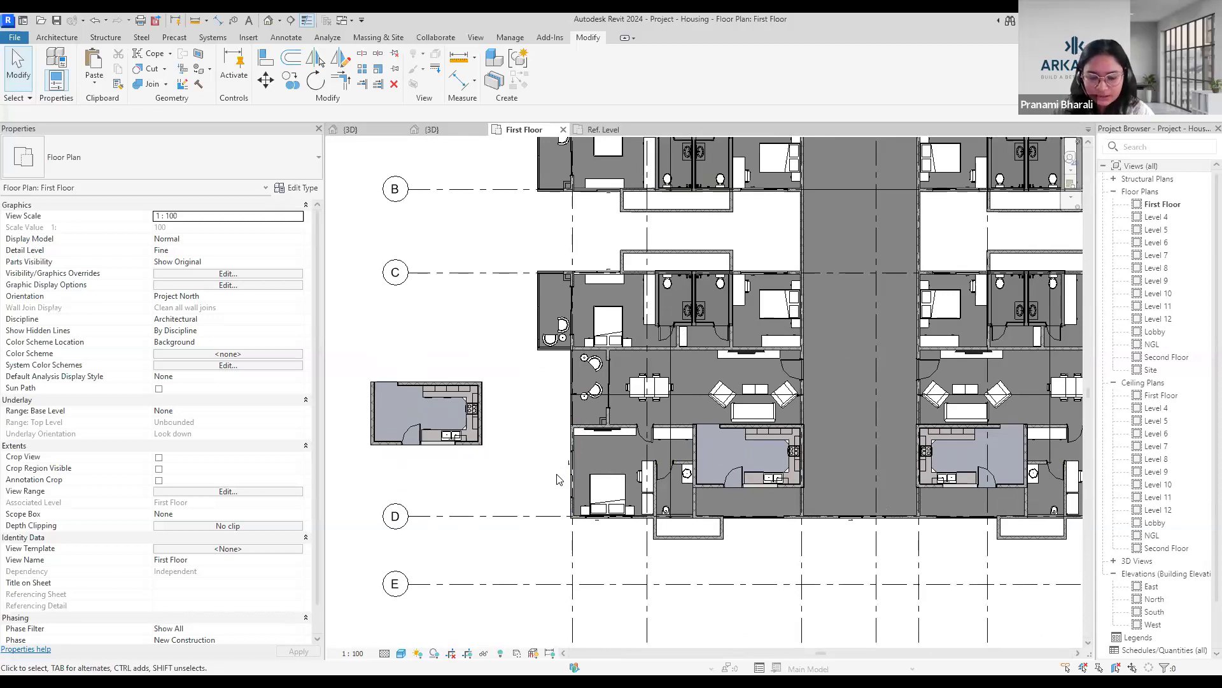
scroll(557, 479, down, 4)
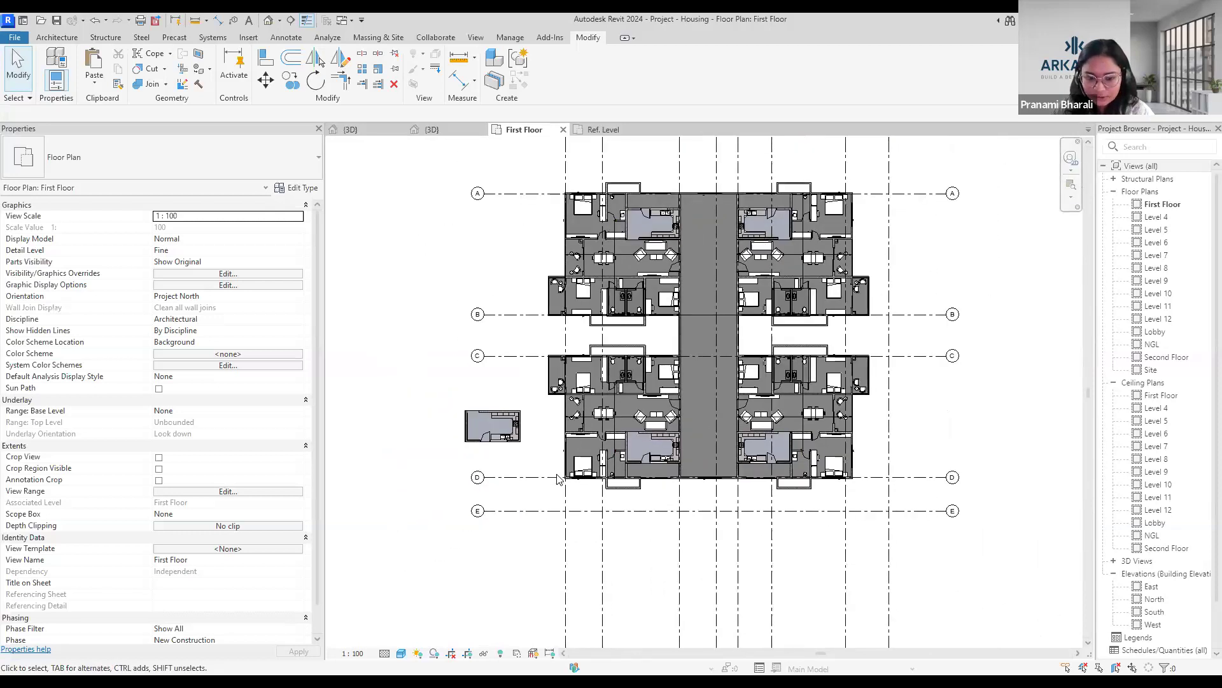
middle_drag(559, 454, 577, 507)
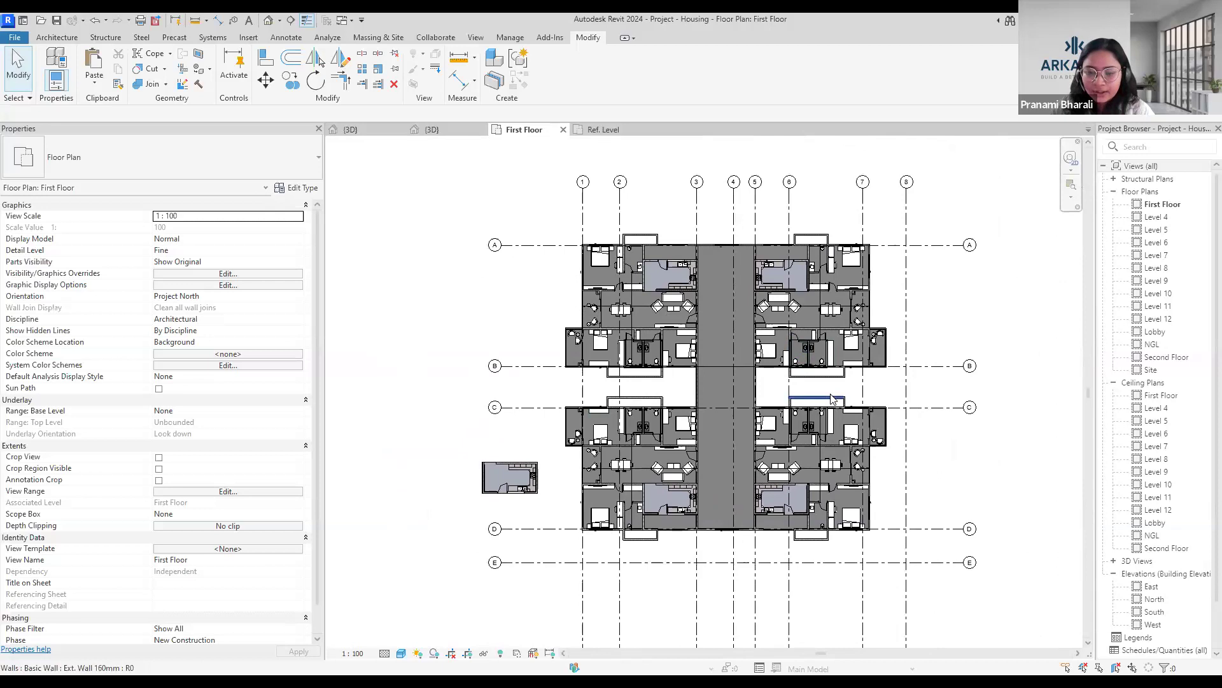
scroll(953, 295, down, 3)
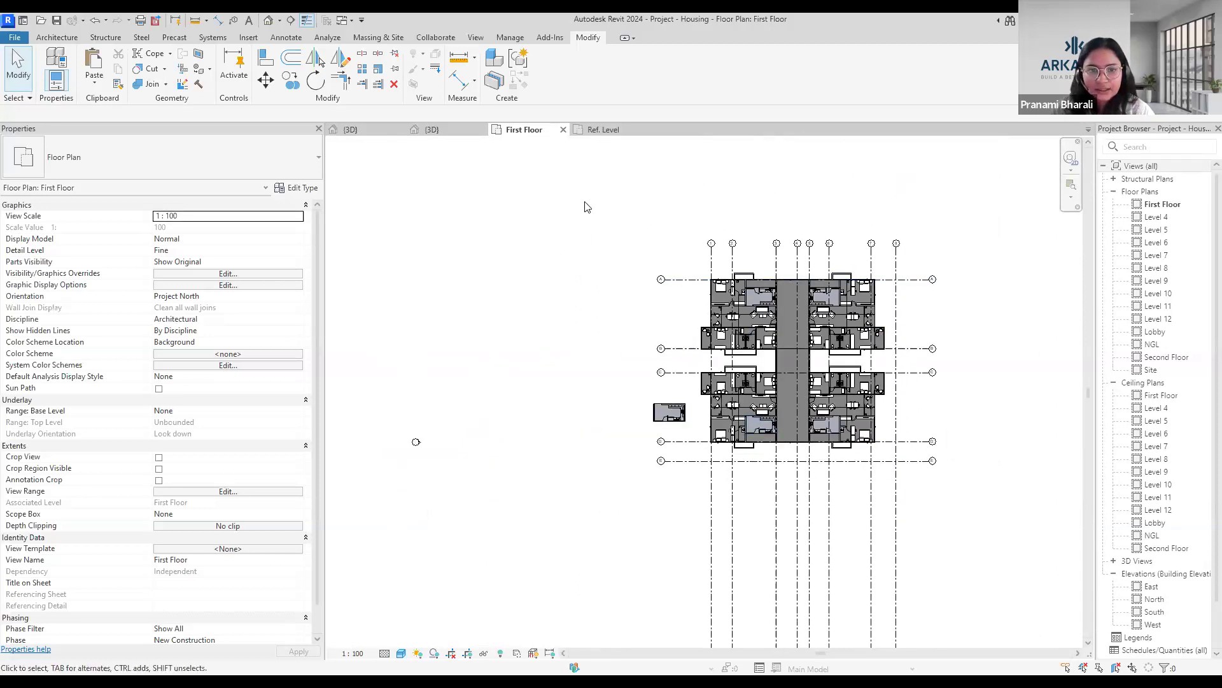
scroll(841, 356, up, 3)
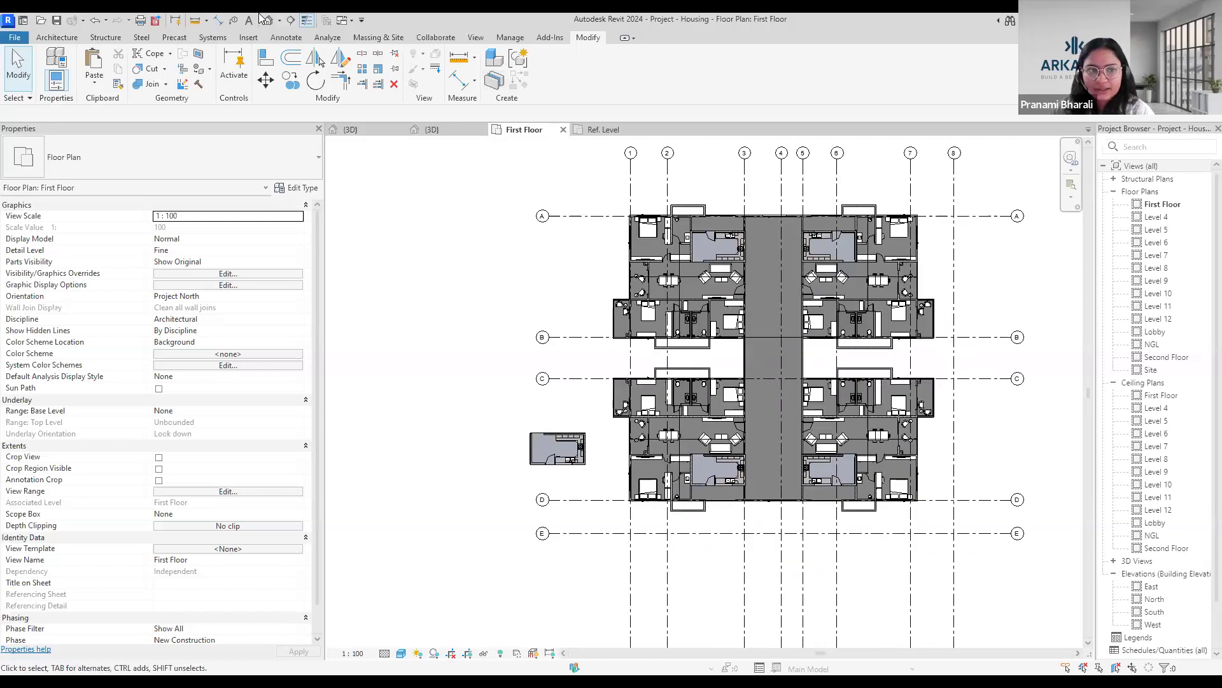
Open the housing project's default 3D view and examine the full multi-storey building from above.
click(267, 21)
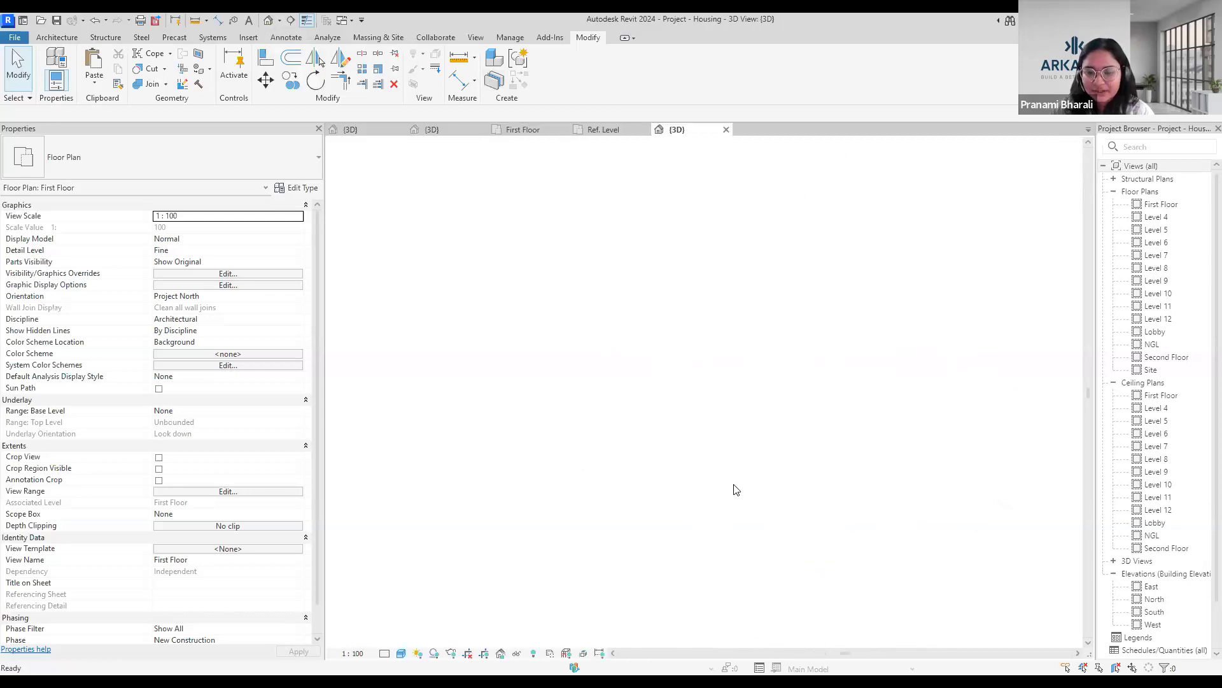
shift+middle_drag(582, 548, 678, 555)
shift+middle_drag(590, 471, 774, 590)
scroll(749, 510, up, 3)
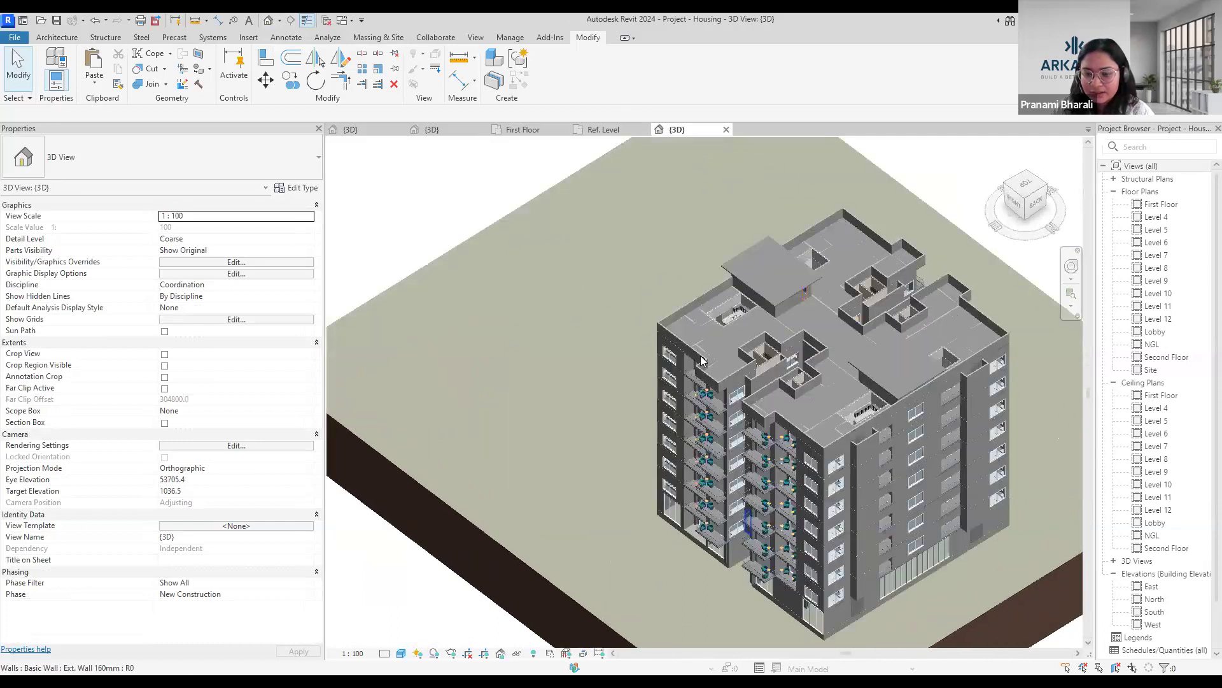
scroll(702, 356, down, 4)
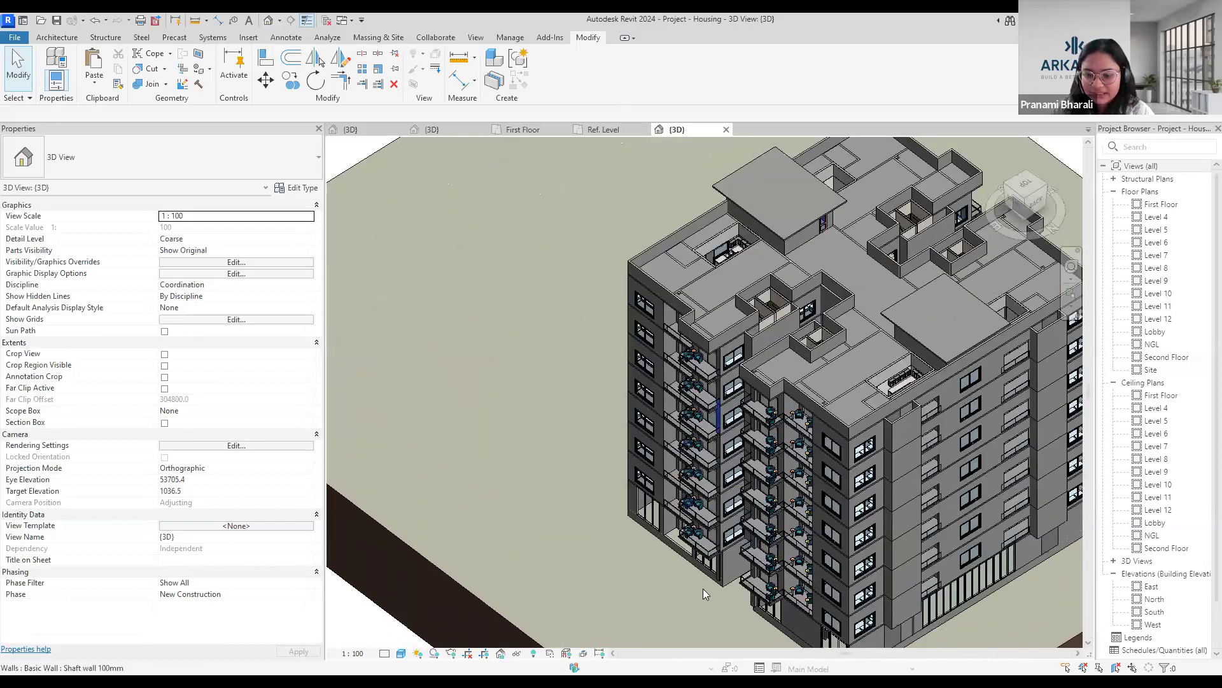
scroll(703, 588, down, 2)
middle_drag(642, 556, 628, 499)
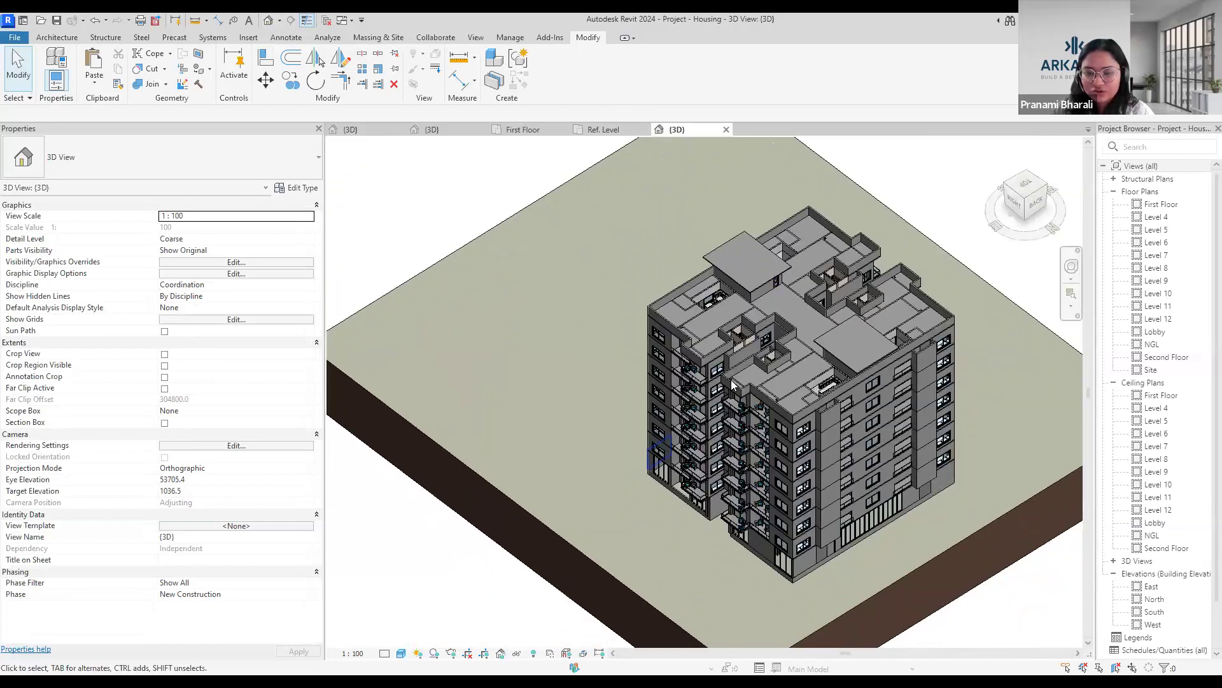
View the paste options for aligning copied elements to selected levels, and examine the whole building on its site.
click(94, 87)
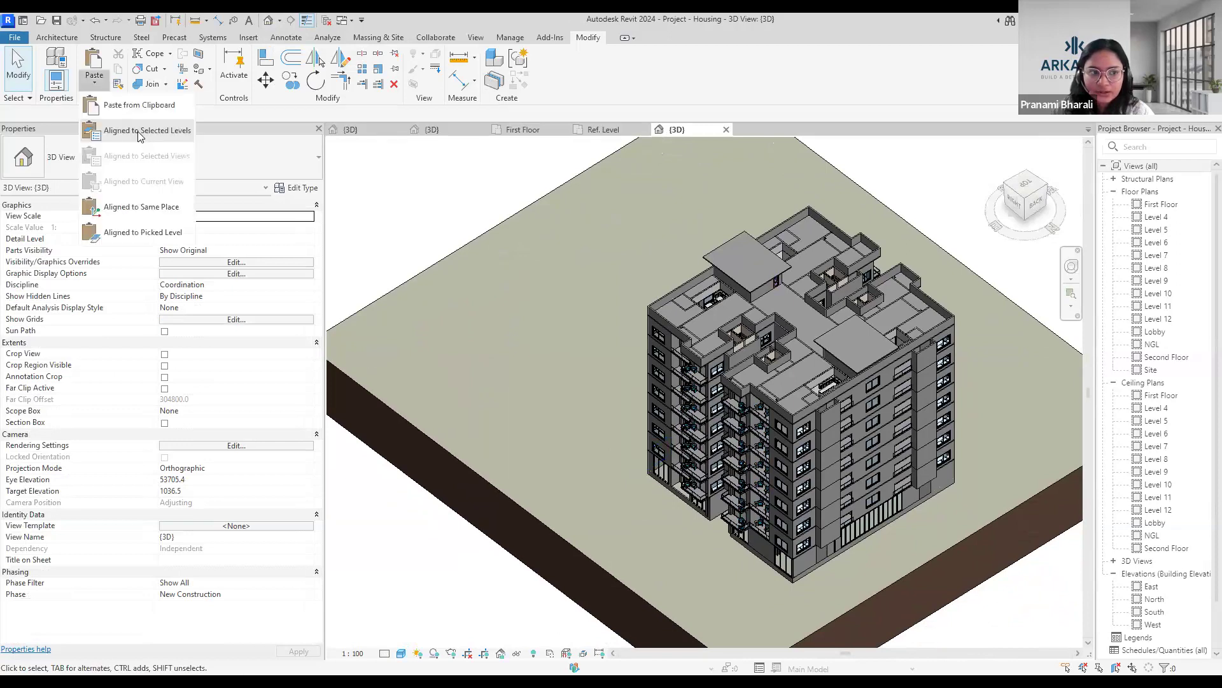
click(409, 238)
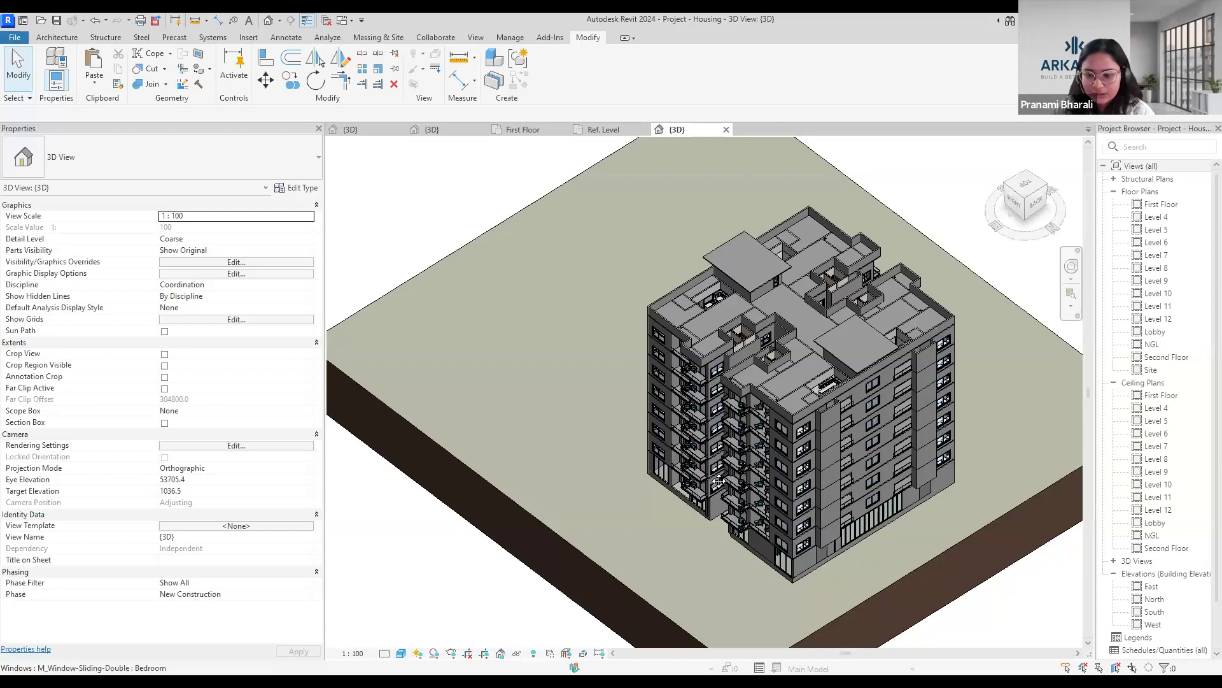
scroll(707, 510, down, 3)
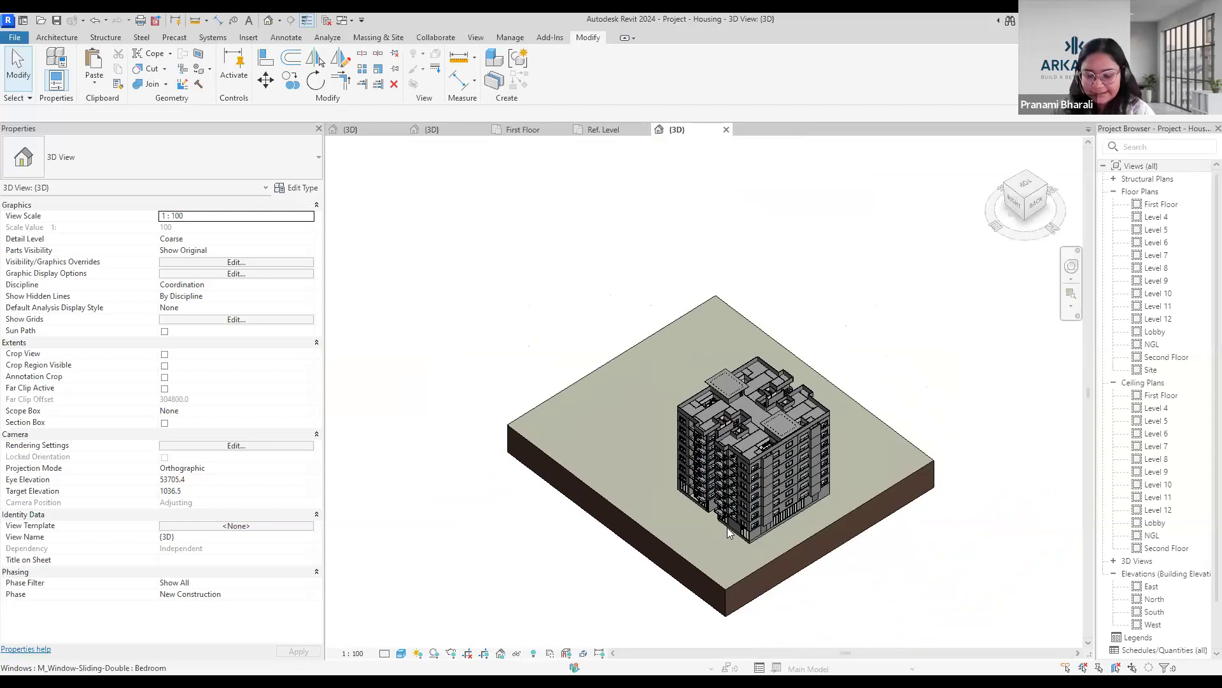
scroll(730, 533, up, 3)
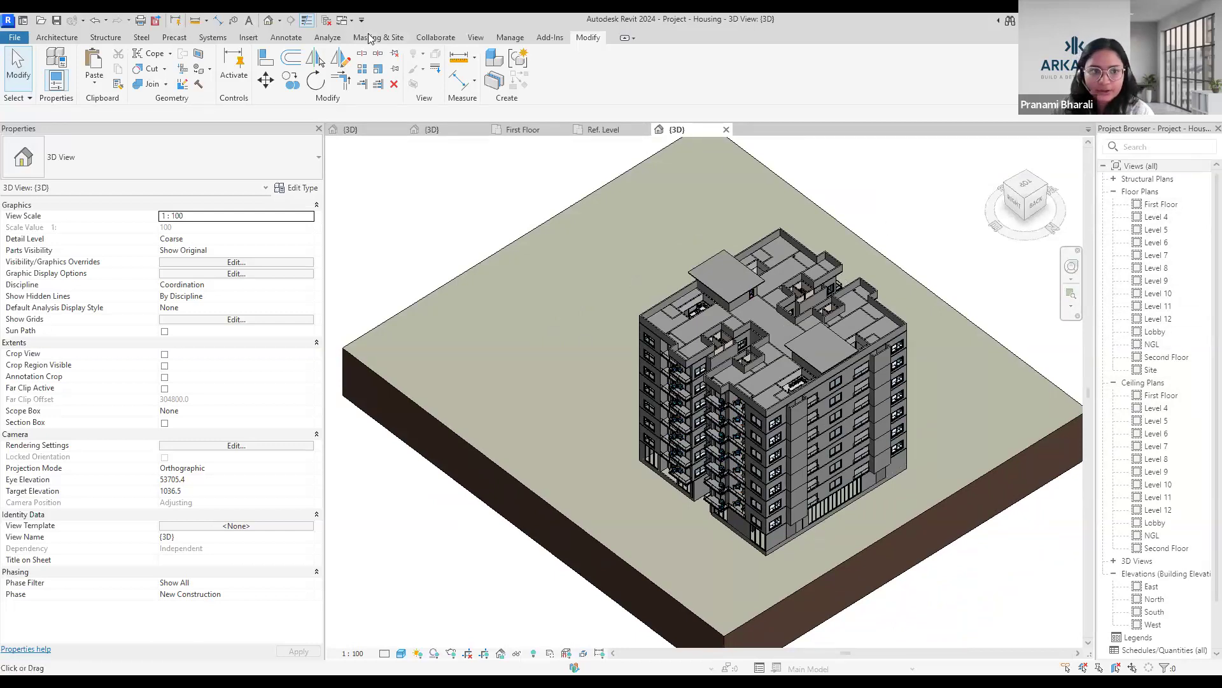
Close the inactive views, then inspect the roof parapet and the top-storey exterior wall panel beneath it in the building's 3D view.
click(327, 21)
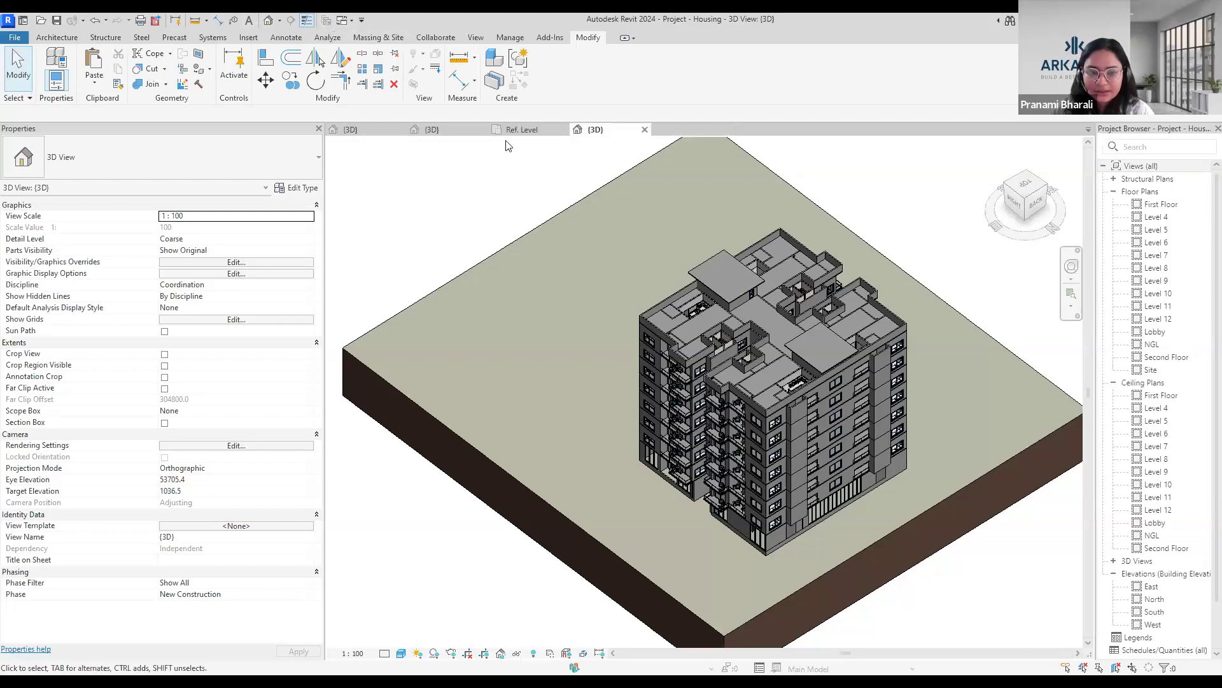
scroll(754, 309, up, 4)
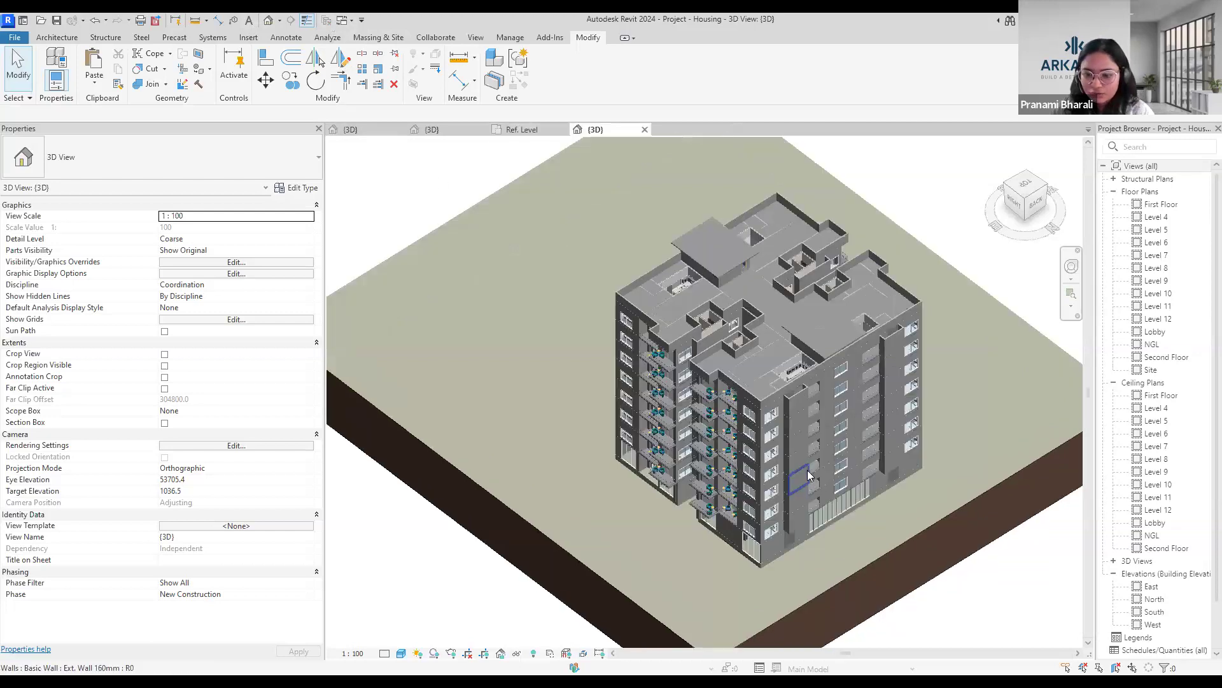
scroll(754, 309, up, 2)
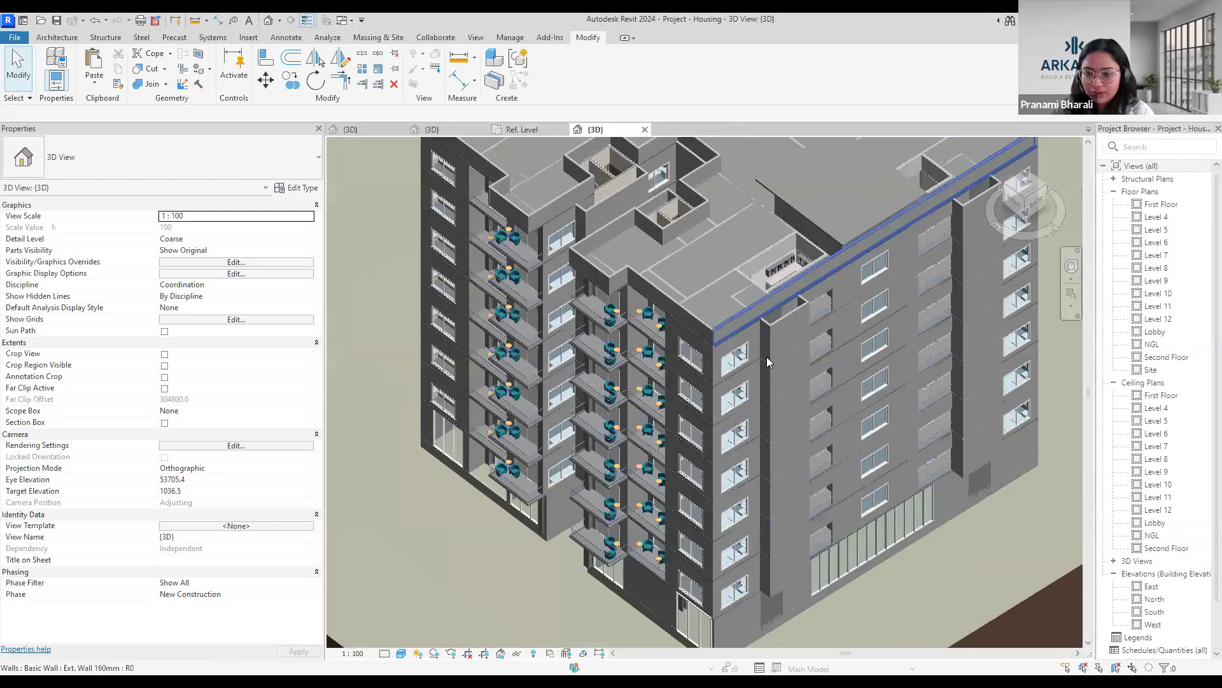
scroll(779, 338, up, 1)
click(779, 339)
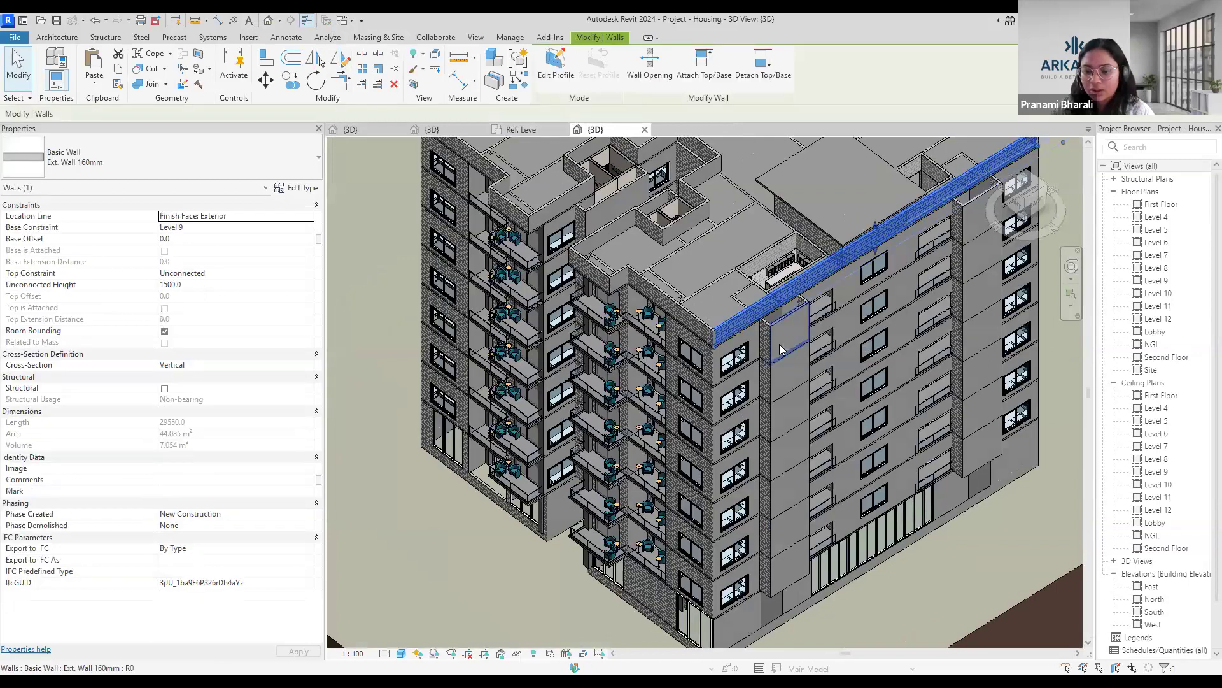
scroll(757, 538, down, 3)
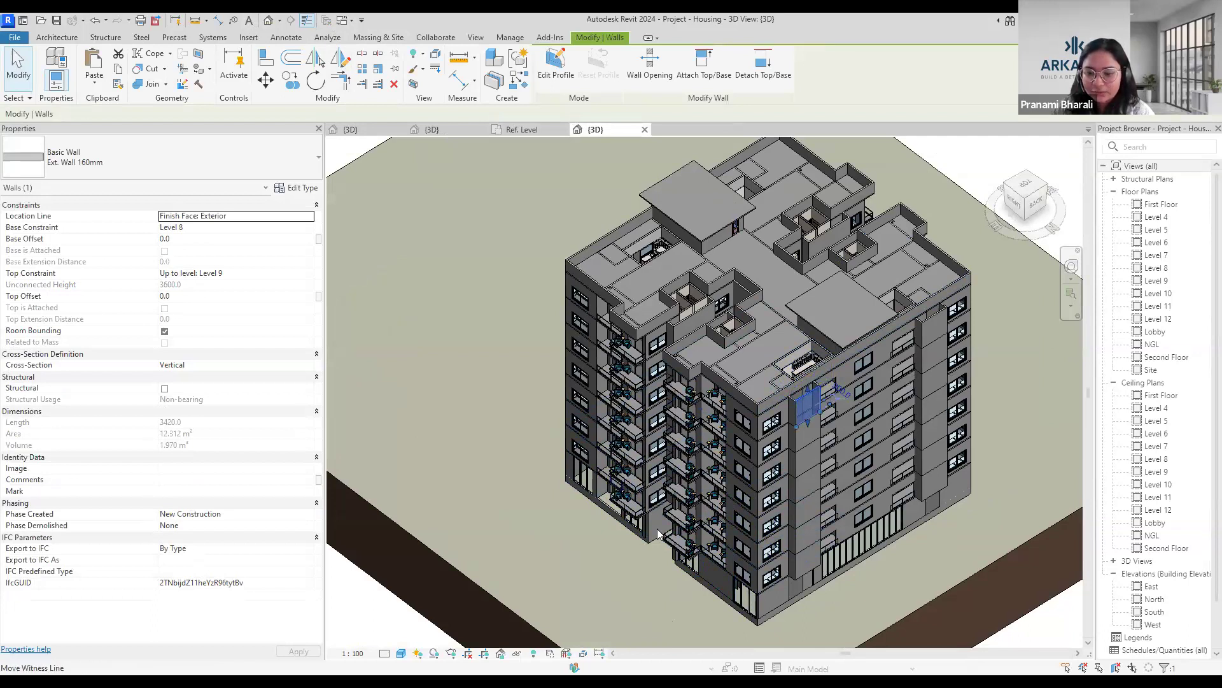
key(Escape)
scroll(955, 467, down, 5)
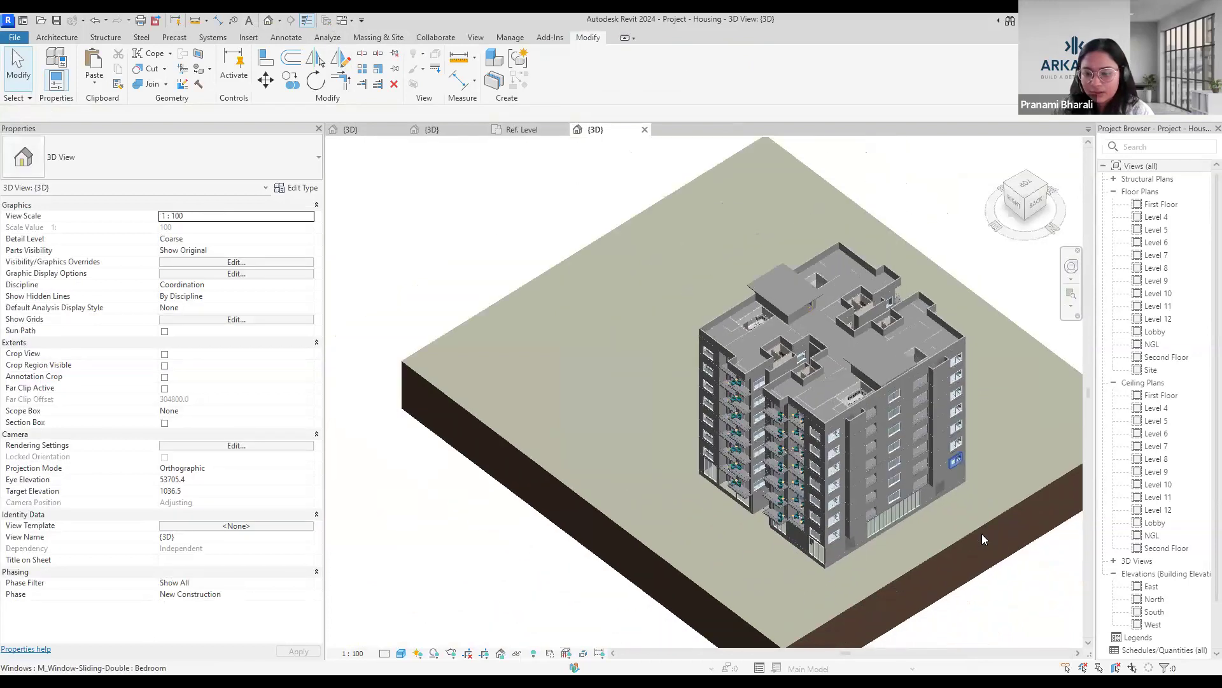